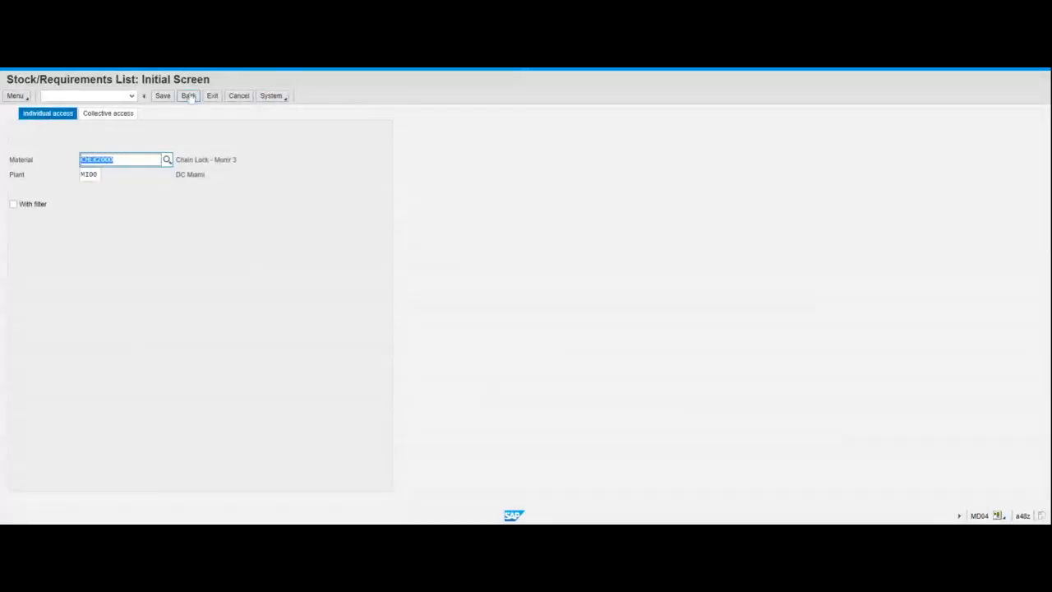
# Return to the main menu and show the MD04 stock/requirements list for CHLK2000 at plant MI00
pyautogui.click(188, 96)
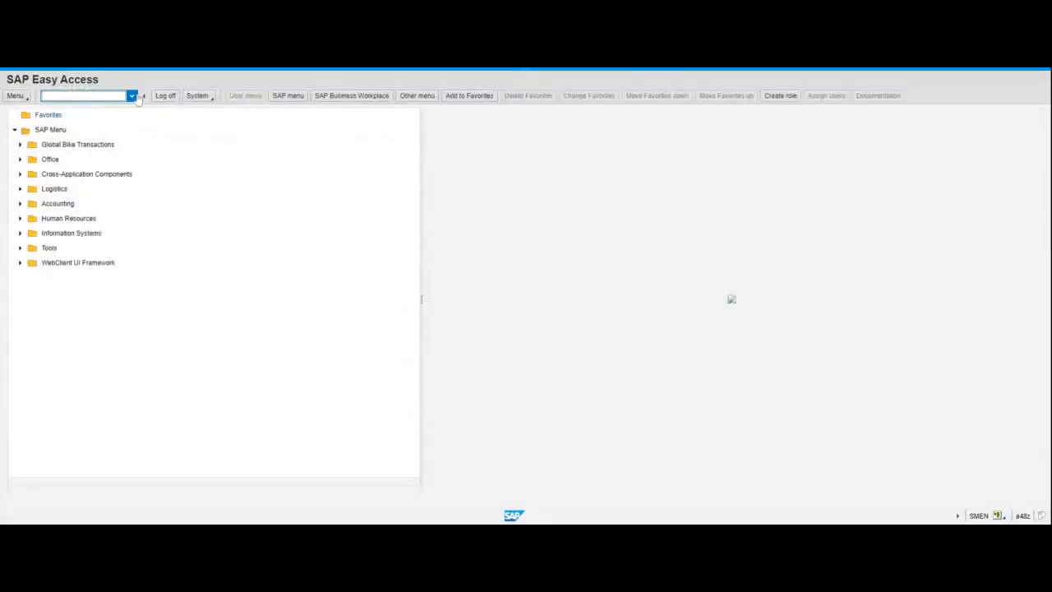
pyautogui.write('md04')
pyautogui.press('Return')
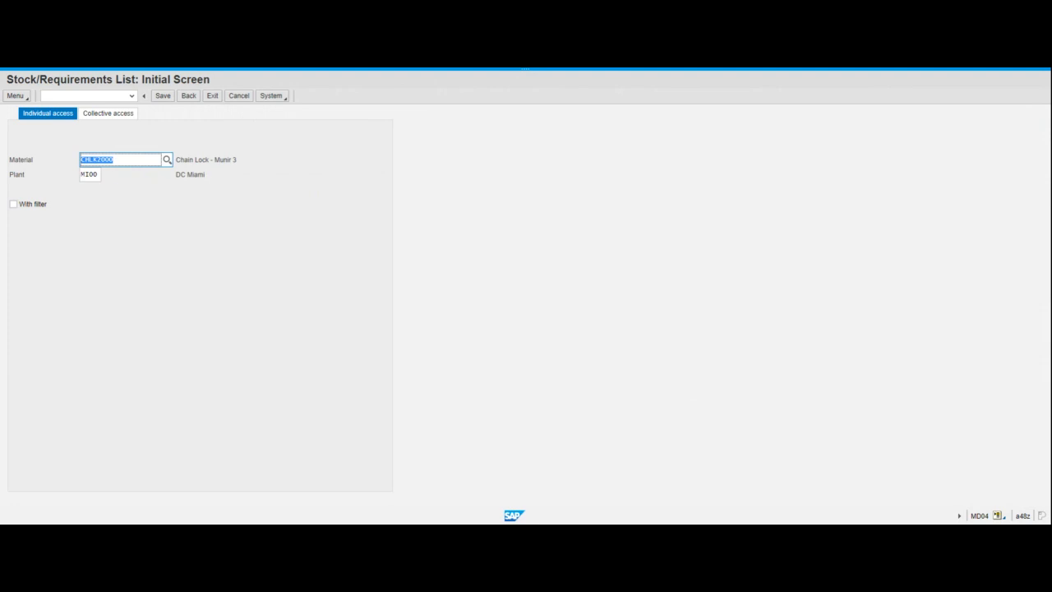
pyautogui.press('Return')
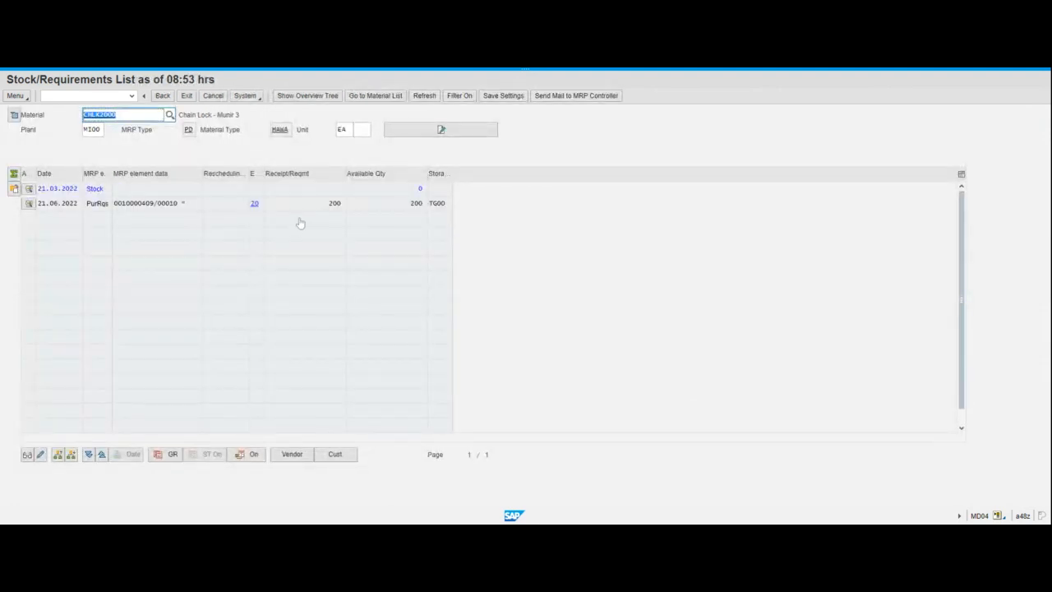
pyautogui.click(412, 208)
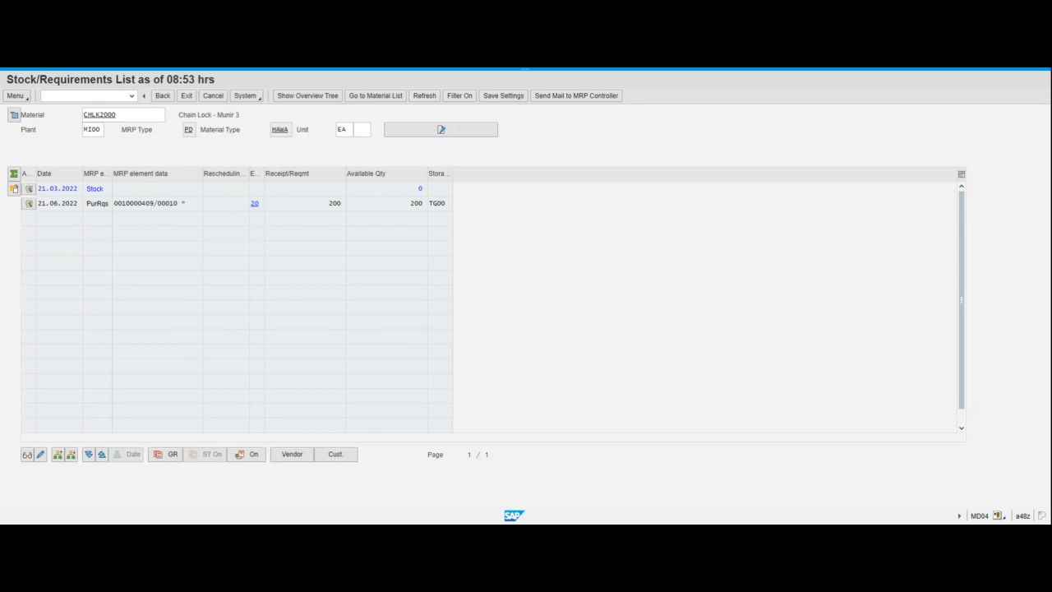
# Check the 200-unit purchase requisition row in the CHLK2000 requirements list
pyautogui.click(416, 203)
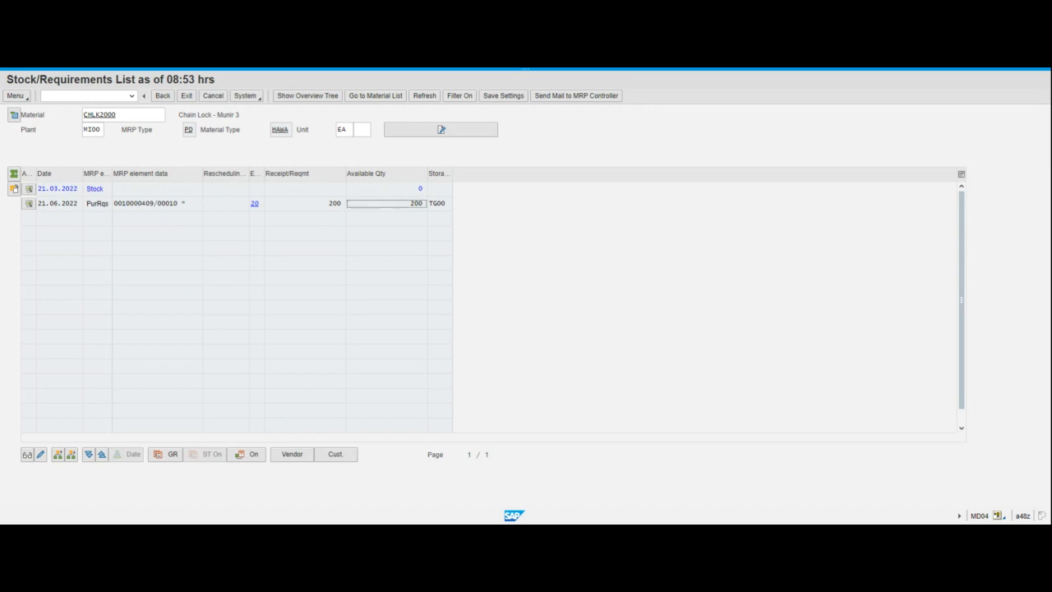
pyautogui.click(635, 71)
pyautogui.click(525, 72)
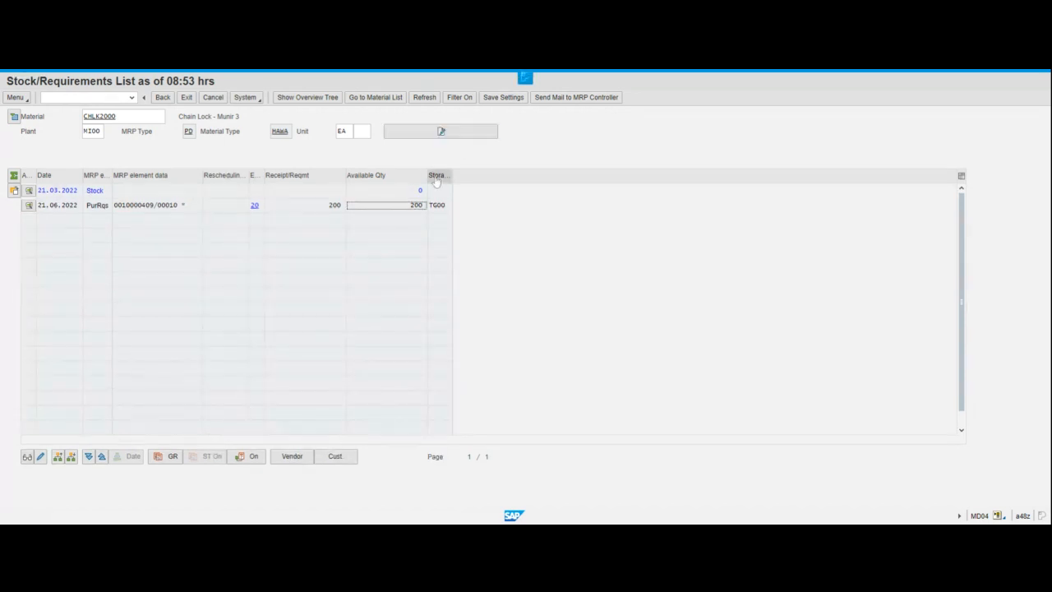
pyautogui.click(525, 264)
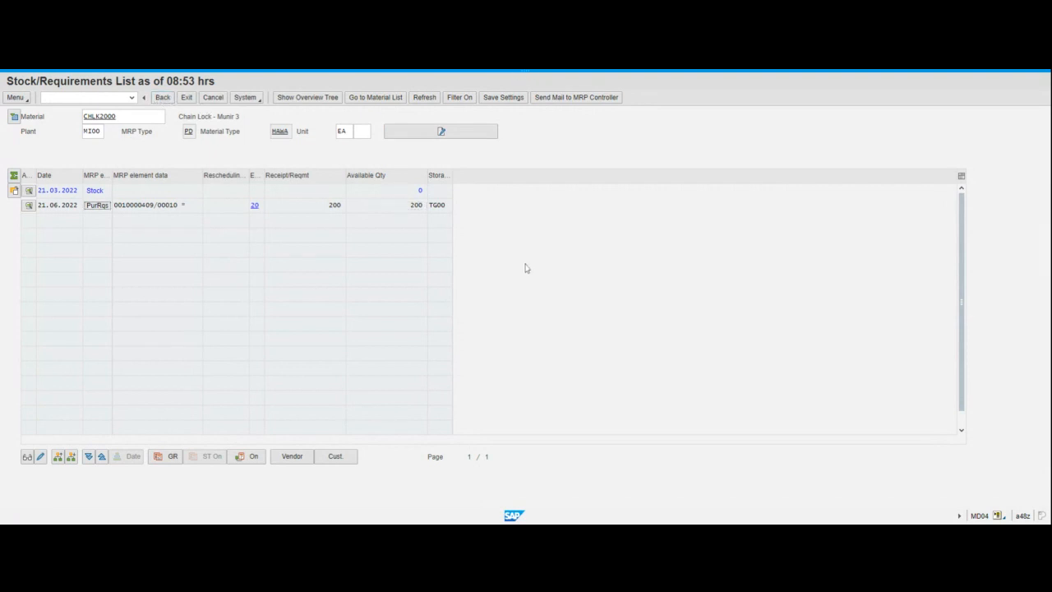
# Leave the requirements list for SAP Easy Access and begin entering transaction ME41
pyautogui.click(164, 98)
pyautogui.click(188, 98)
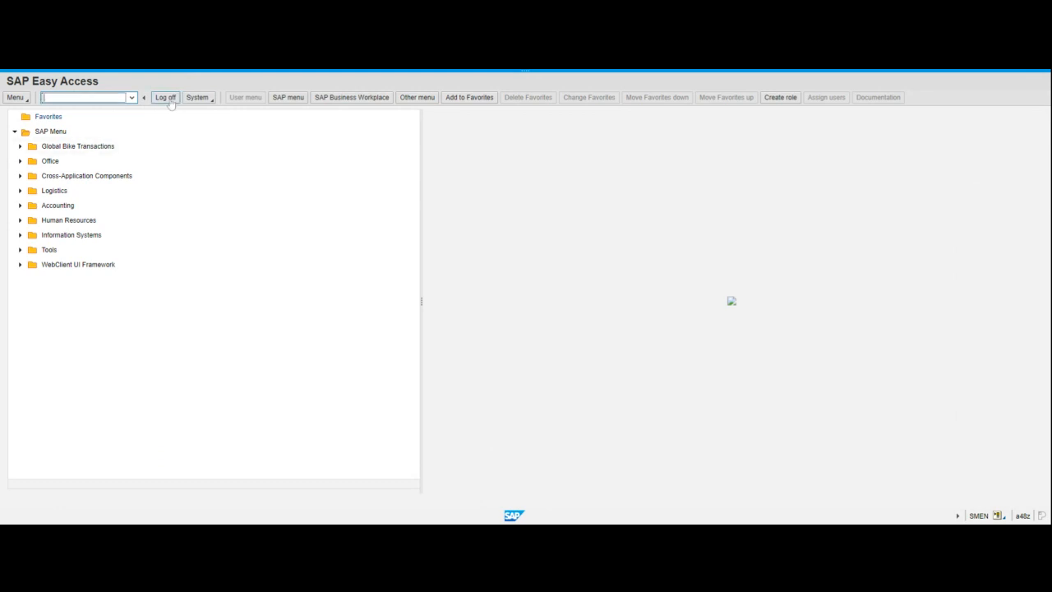
pyautogui.write('ME41')
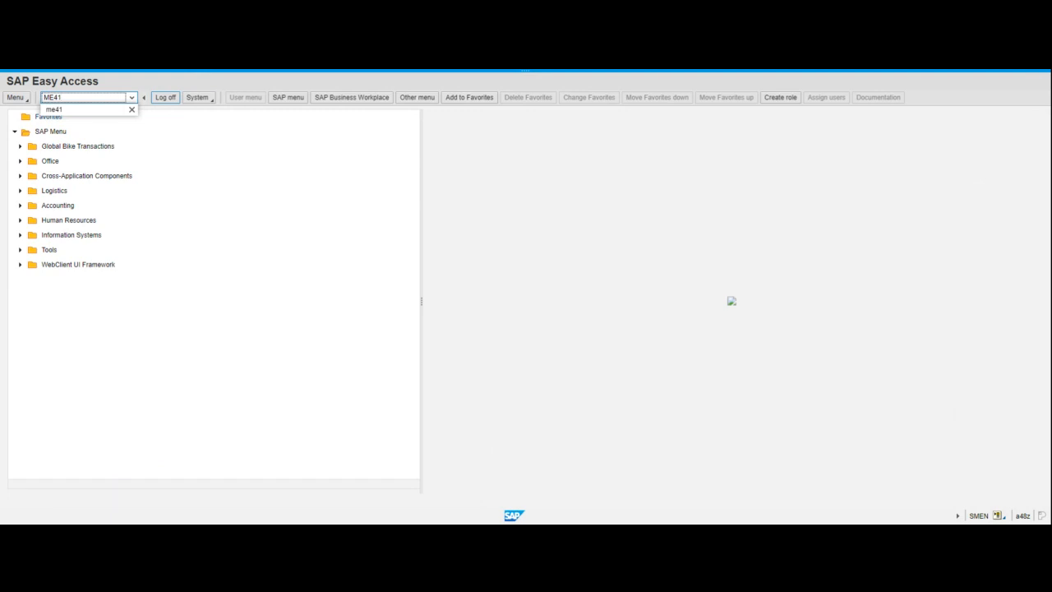
# Open ME41 Create RFQ with type AN, date 21.03.2022 and plant MI00, then exit it
pyautogui.press('Return')
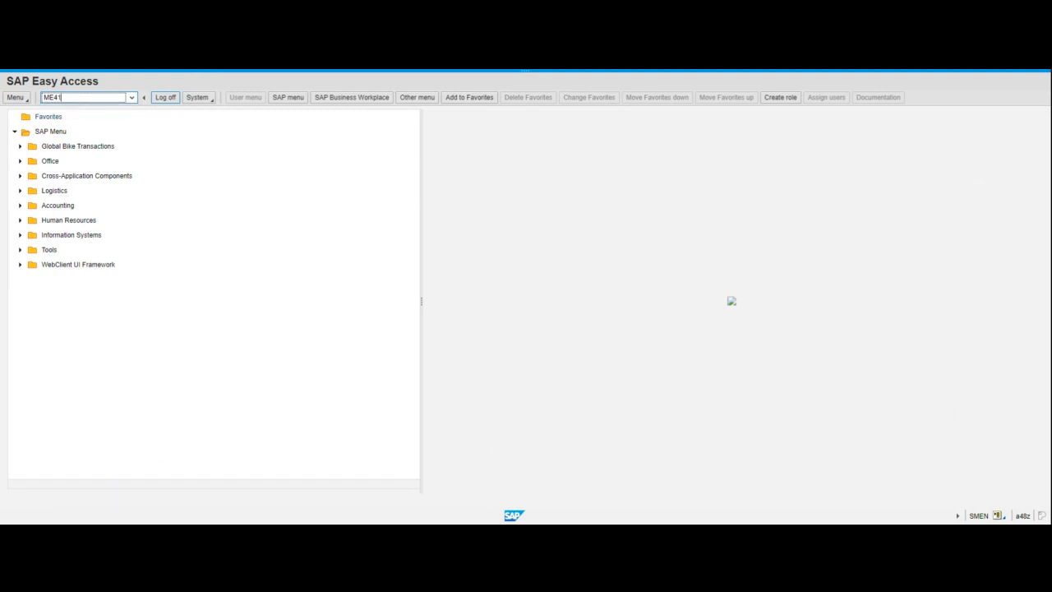
pyautogui.press('Return')
pyautogui.press('F4')
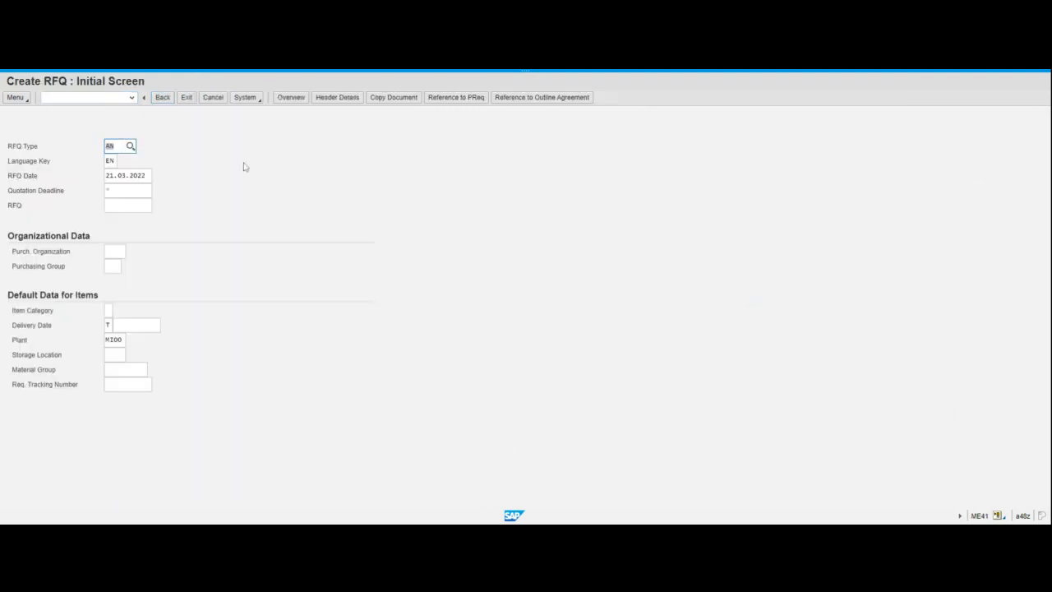
pyautogui.click(581, 353)
pyautogui.click(186, 98)
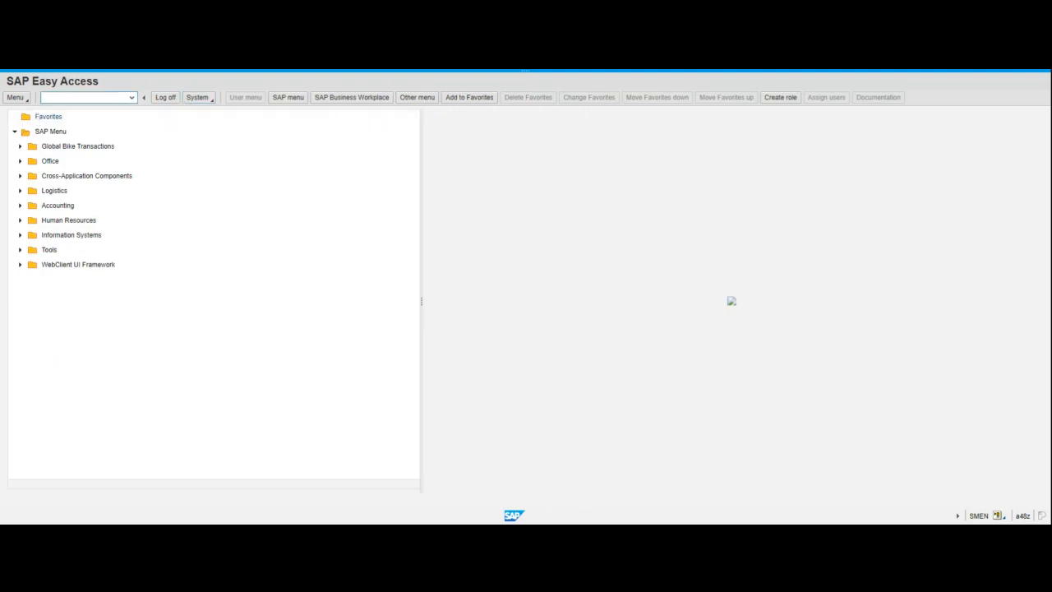
pyautogui.write('md04')
pyautogui.press('Return')
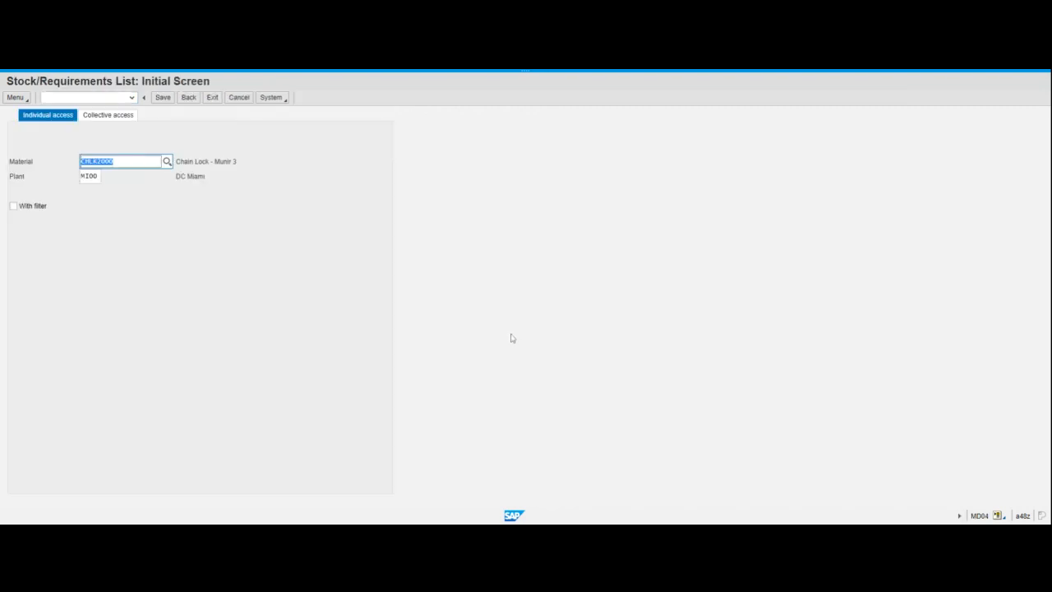
pyautogui.press('Return')
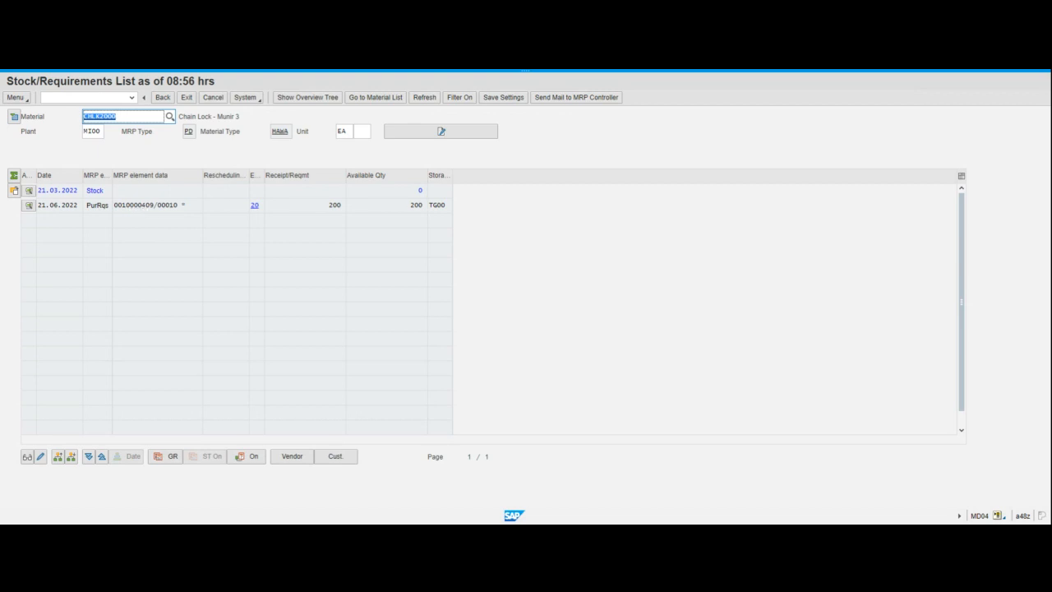
pyautogui.press('F3')
pyautogui.click(134, 209)
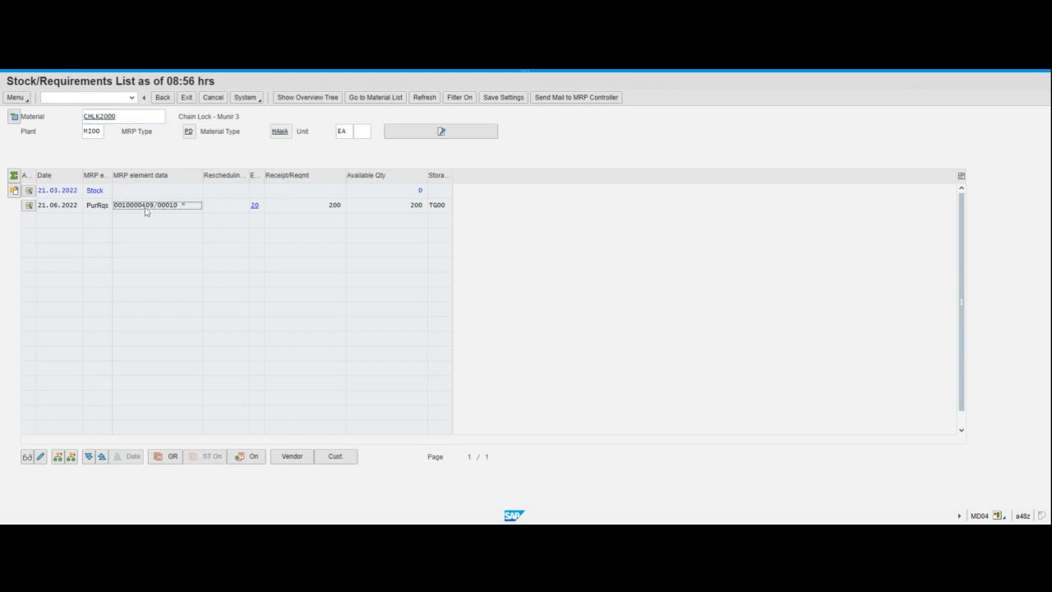
pyautogui.click(188, 99)
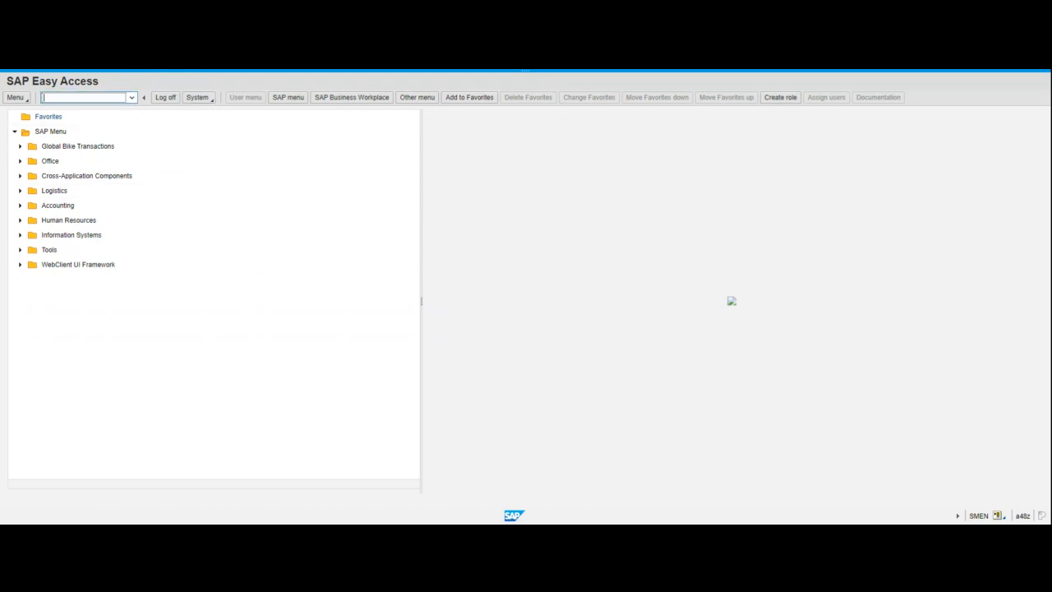
# Reopen ME41 from history with RFQ type AN, date 21.03.2022 and plant MI00
pyautogui.write('m')
pyautogui.click(77, 122)
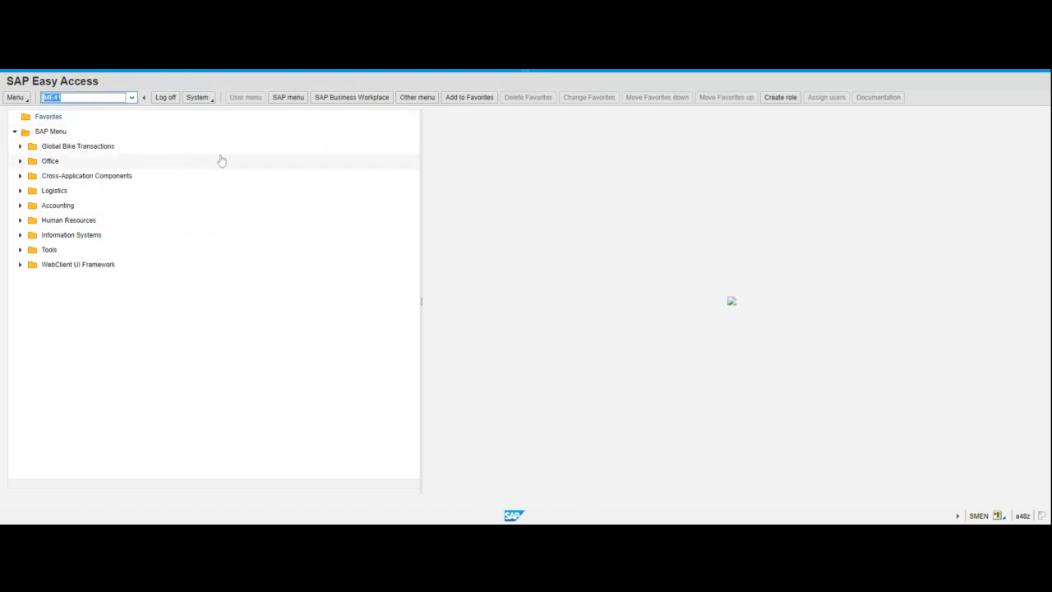
pyautogui.click(62, 98)
pyautogui.press('Return')
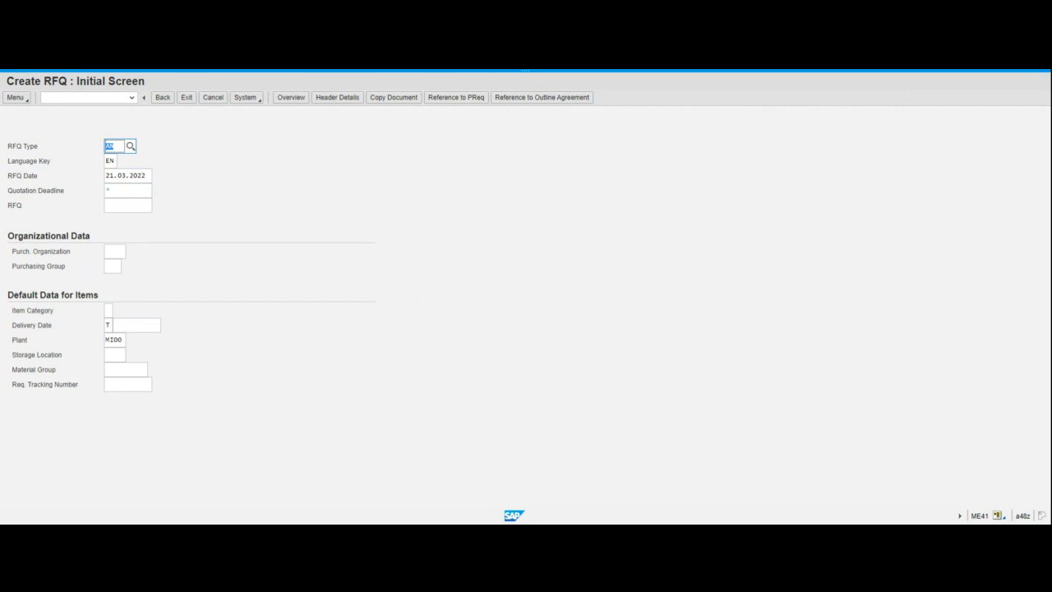
pyautogui.press('F4')
pyautogui.click(108, 175)
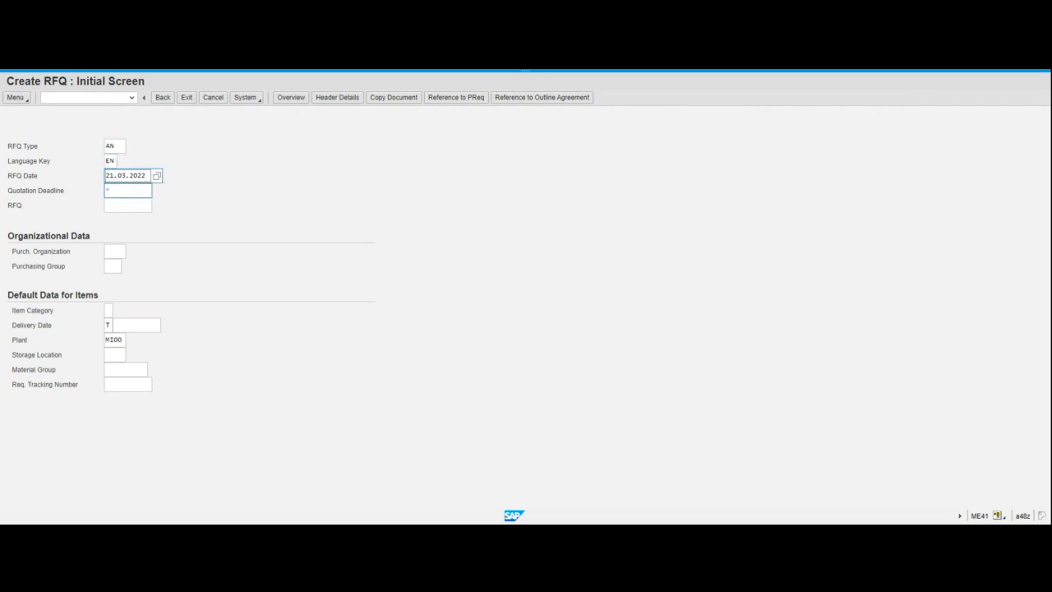
# Set the quotation deadline to 01.04.2022
pyautogui.click(107, 189)
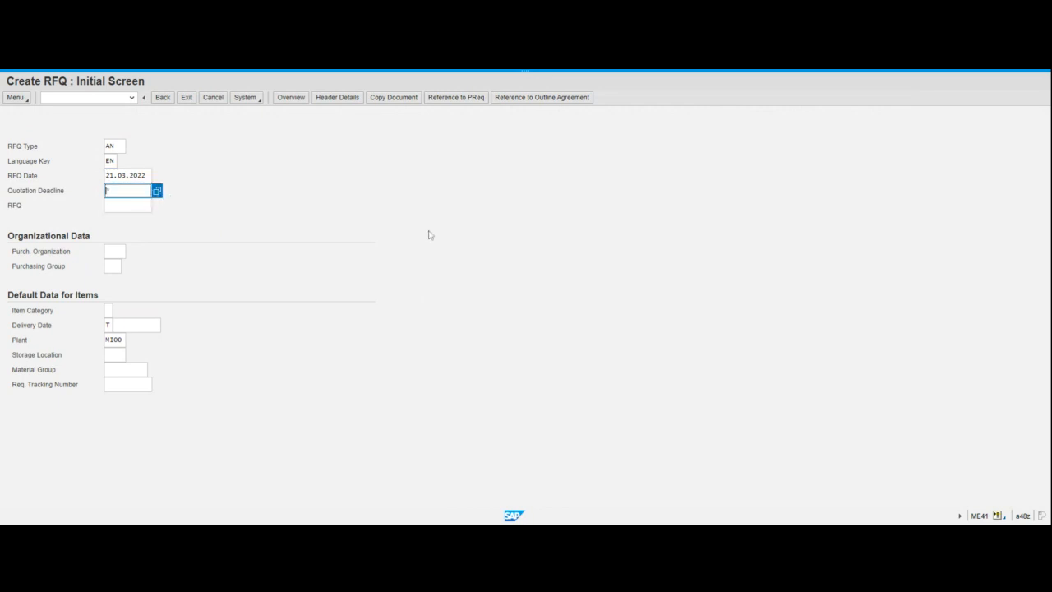
pyautogui.press('F4')
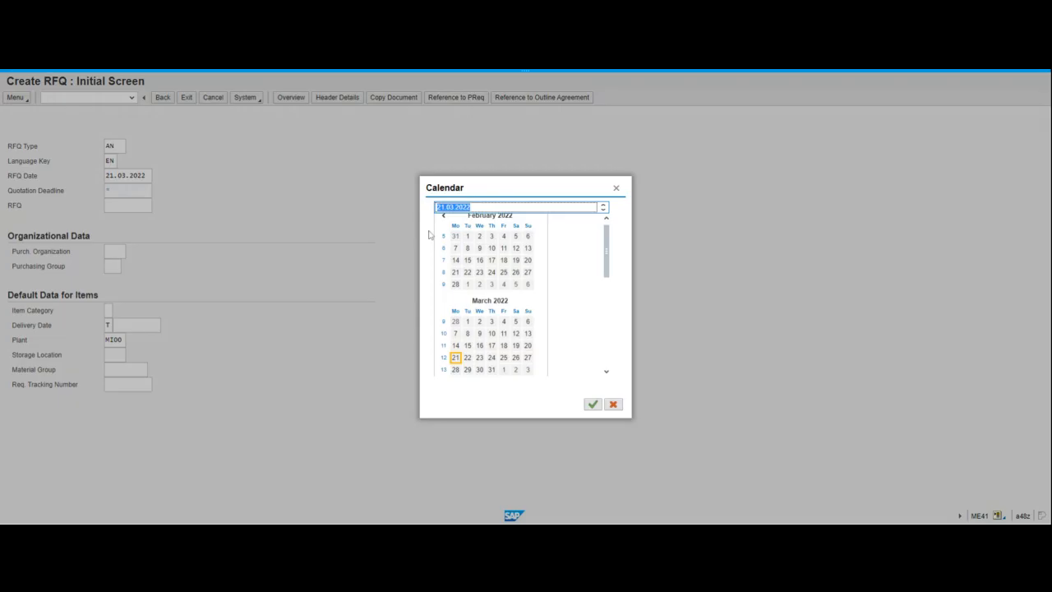
pyautogui.click(606, 372)
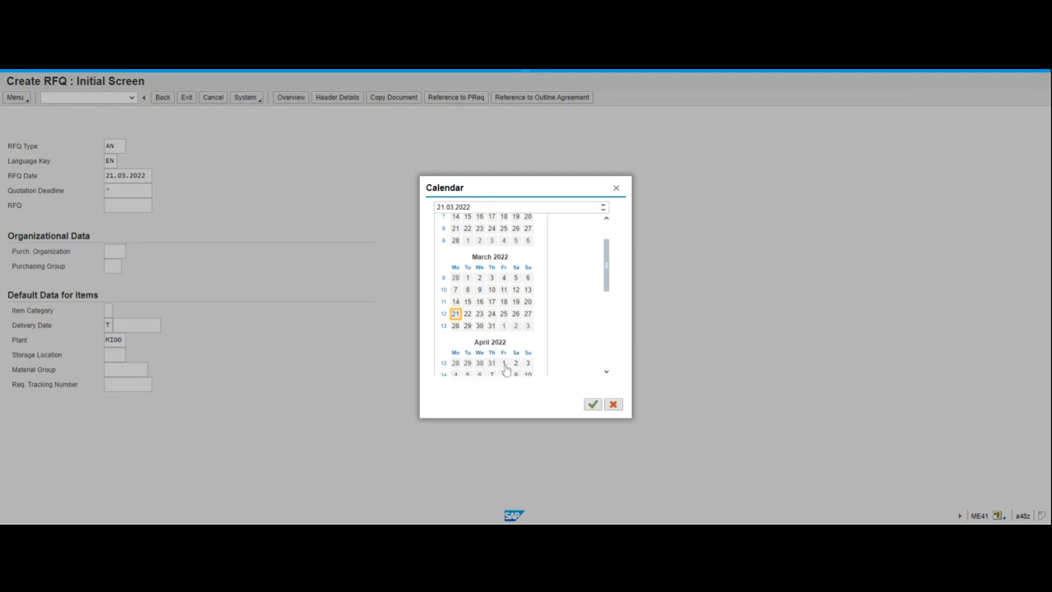
pyautogui.doubleClick(504, 364)
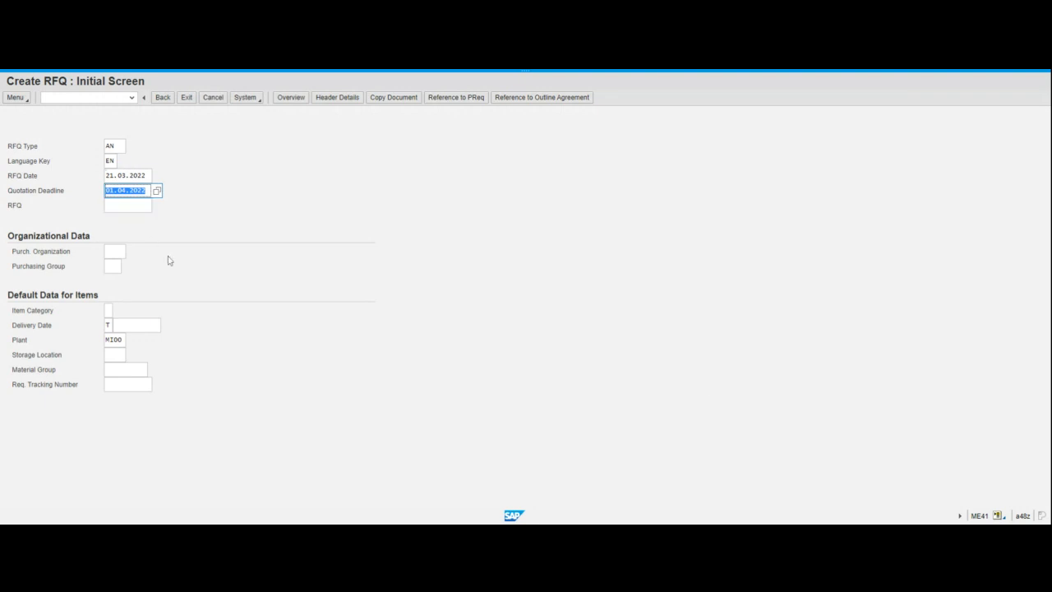
# Set purchasing organization US00 and purchasing group N00, keeping plant MI00
pyautogui.click(114, 251)
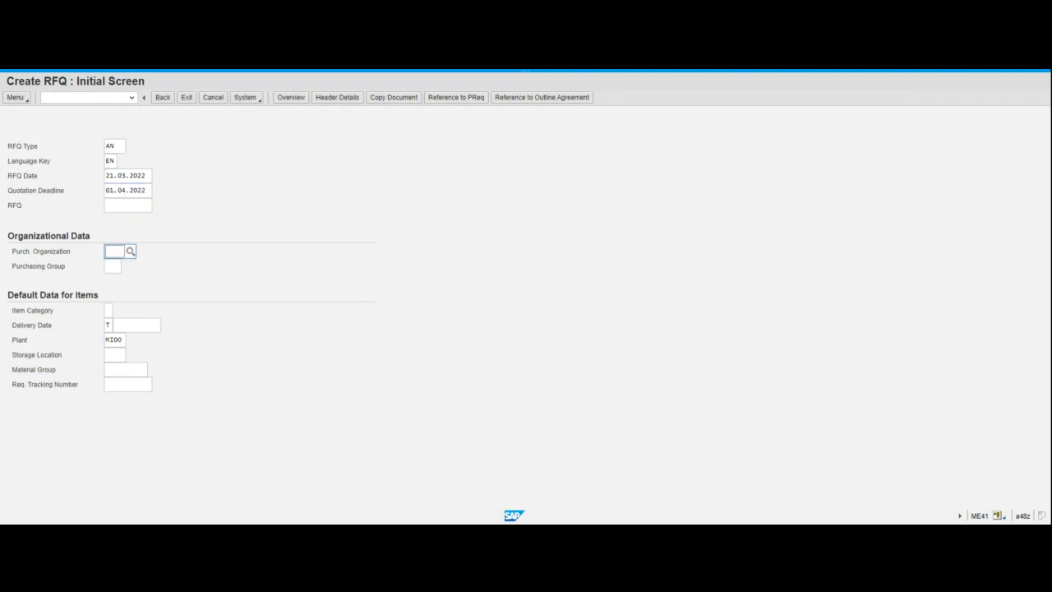
pyautogui.write('M')
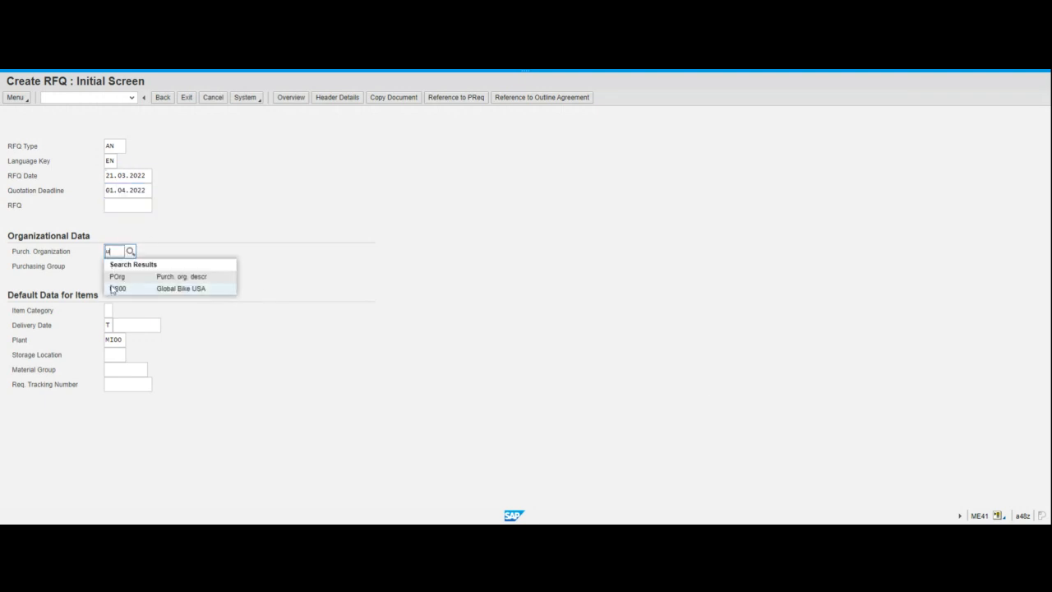
pyautogui.click(115, 289)
pyautogui.click(112, 267)
pyautogui.write('N')
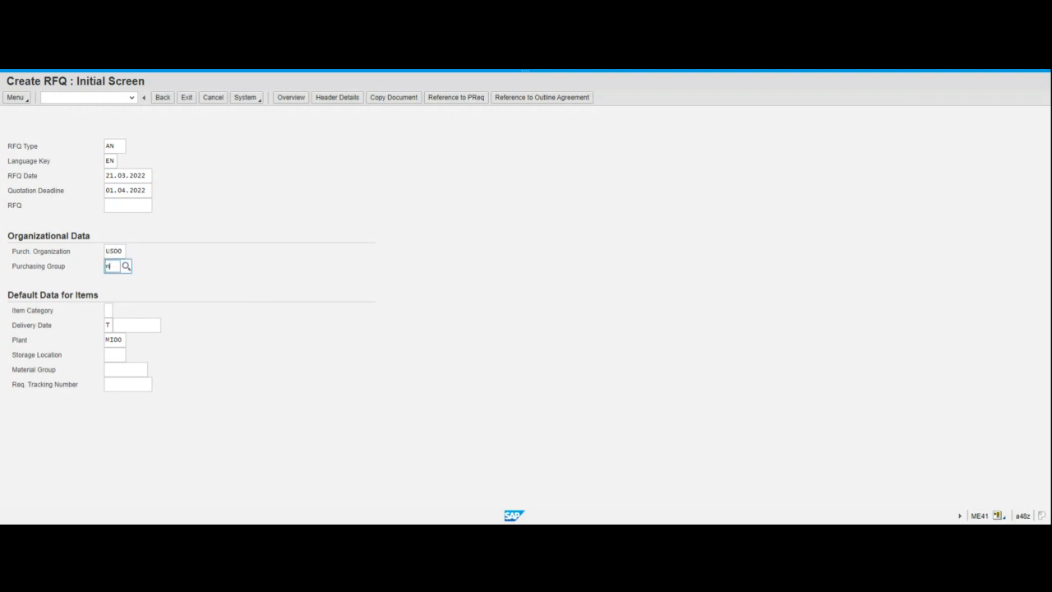
pyautogui.click(119, 317)
pyautogui.click(113, 339)
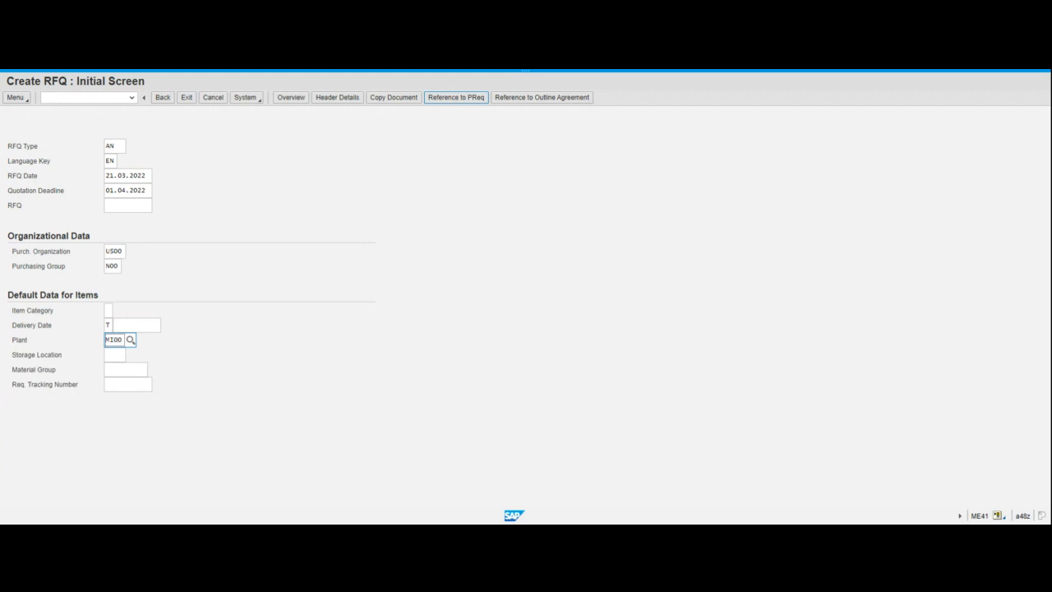
# Reference requisition 10000409 and adopt its CHLK2000 item, 200 EA, into the RFQ
pyautogui.click(458, 98)
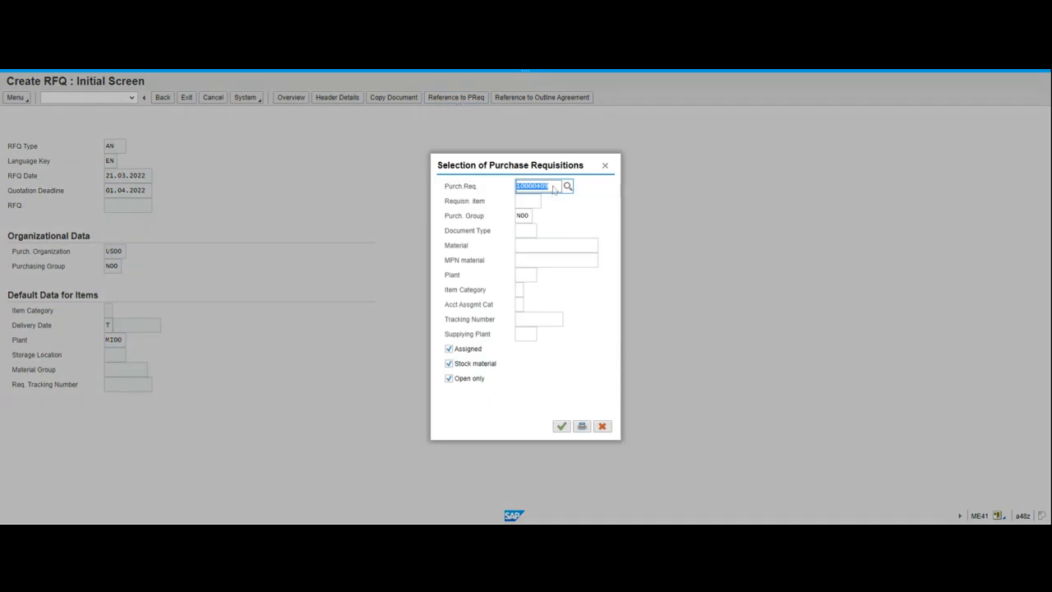
pyautogui.write('10000409')
pyautogui.click(562, 427)
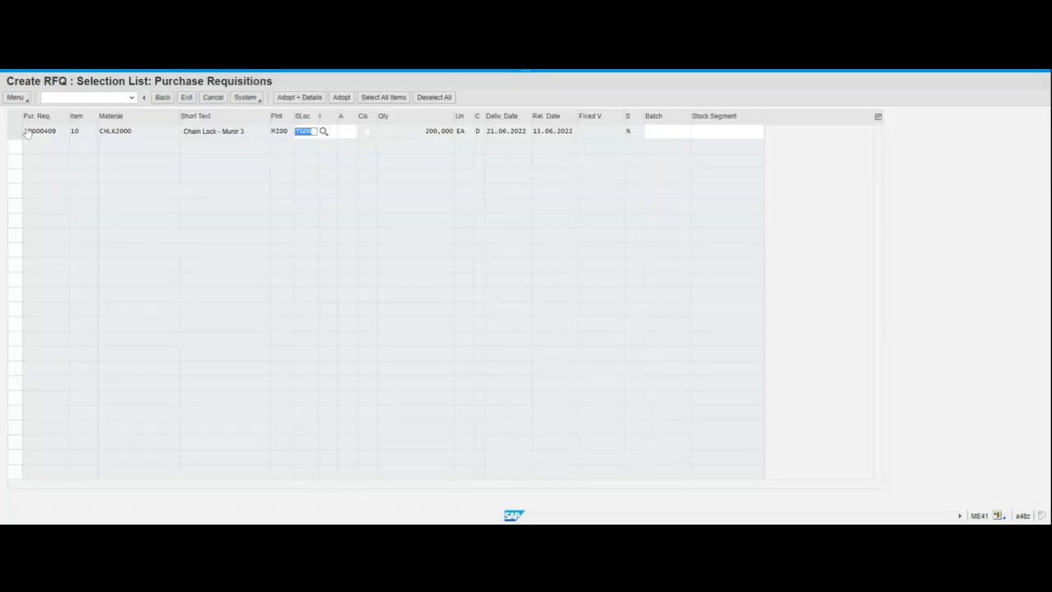
pyautogui.click(370, 169)
pyautogui.click(386, 375)
pyautogui.click(699, 273)
pyautogui.click(15, 131)
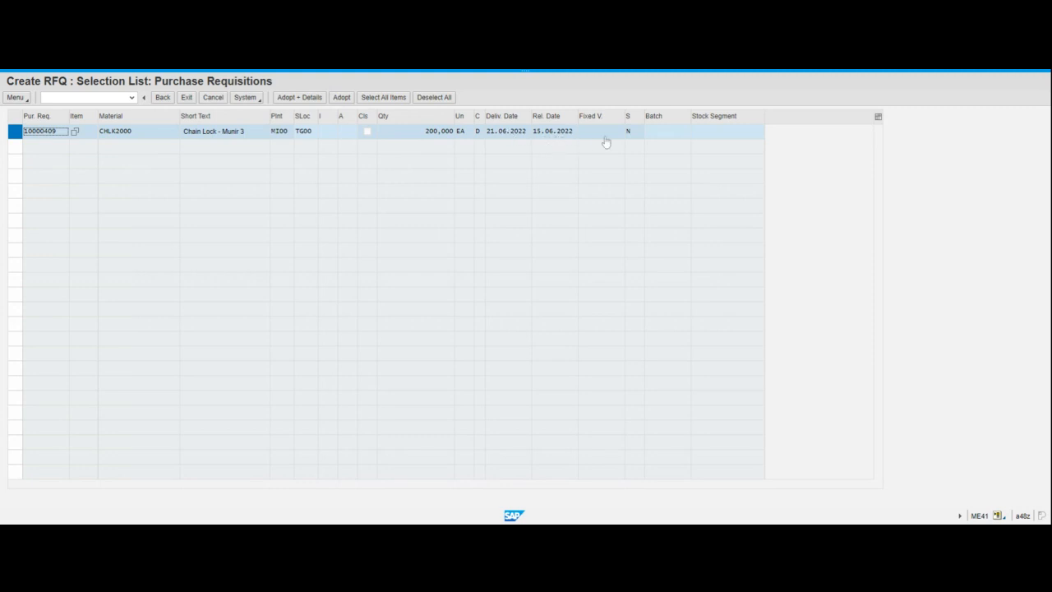
pyautogui.click(347, 99)
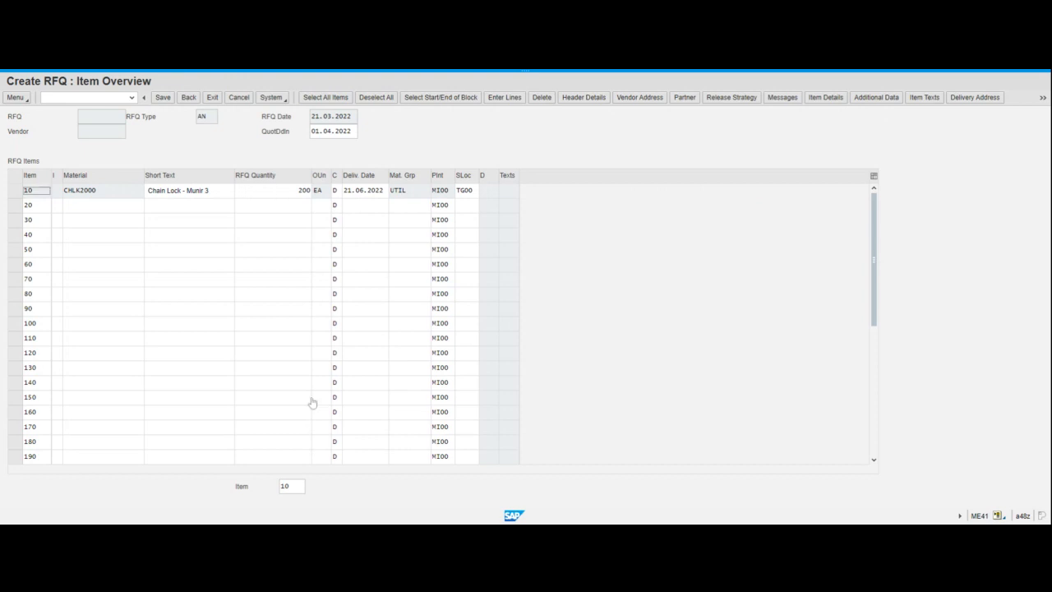
# Review item 10 (CHLK2000, 200 EA, delivery 21.06.2022), then go to the RFQ header data
pyautogui.moveTo(7, 80); pyautogui.dragTo(162, 92)
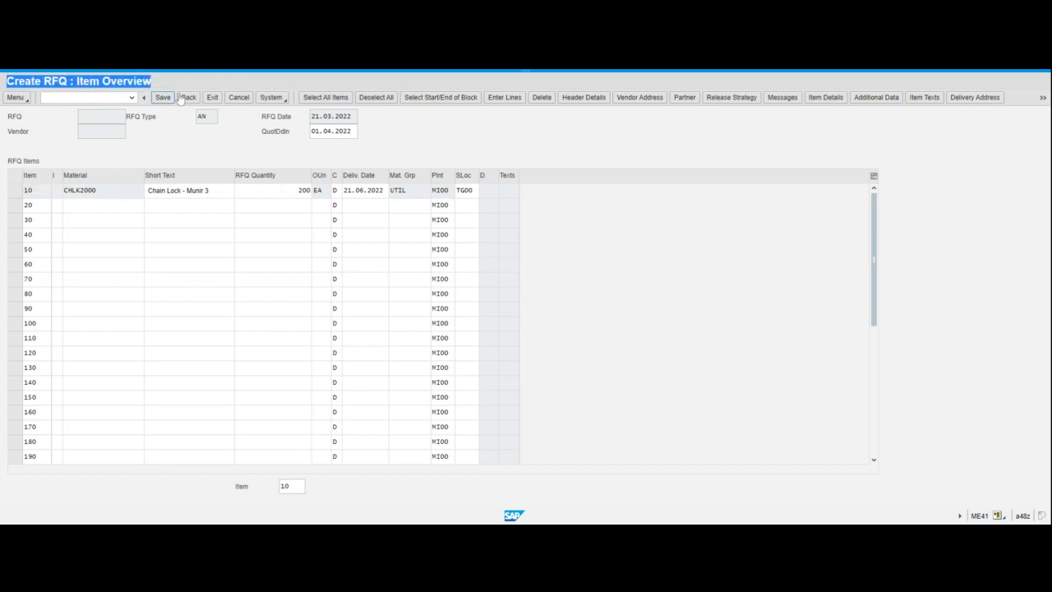
pyautogui.hotkey('alt', 'Tab')
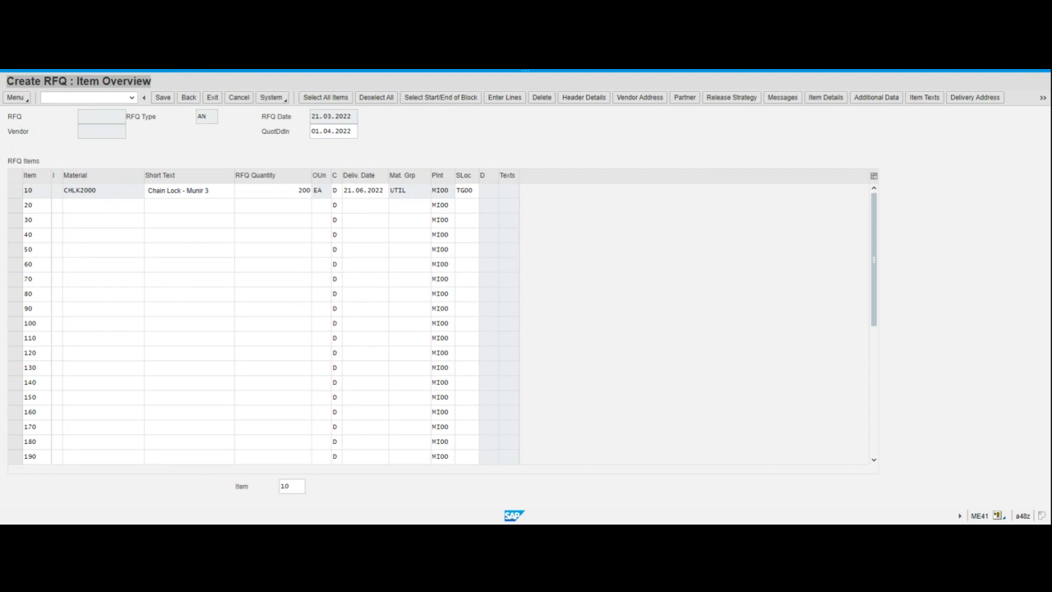
pyautogui.hotkey('alt', 'Tab')
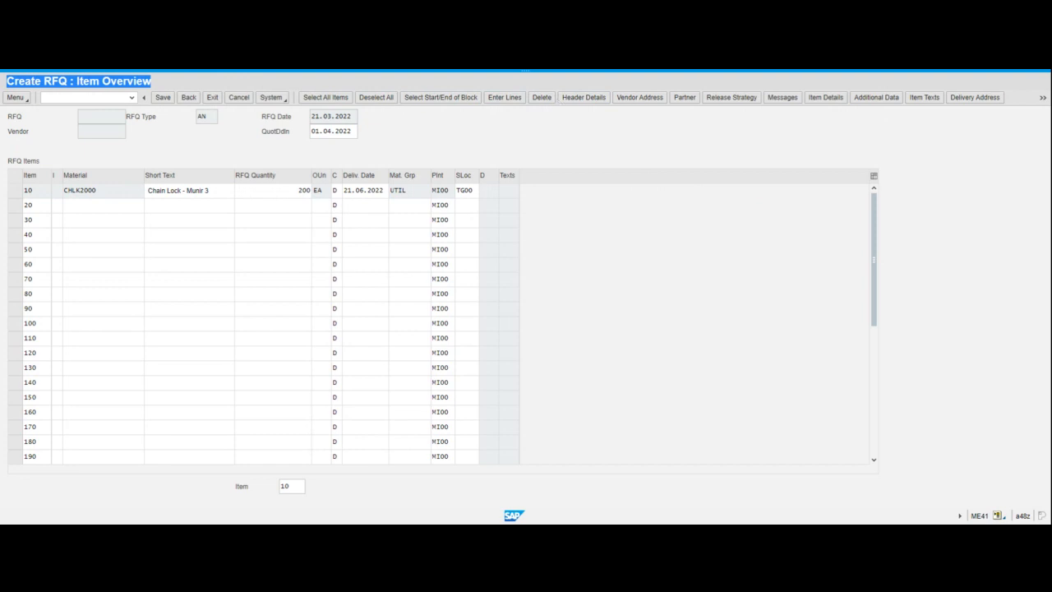
pyautogui.click(1044, 98)
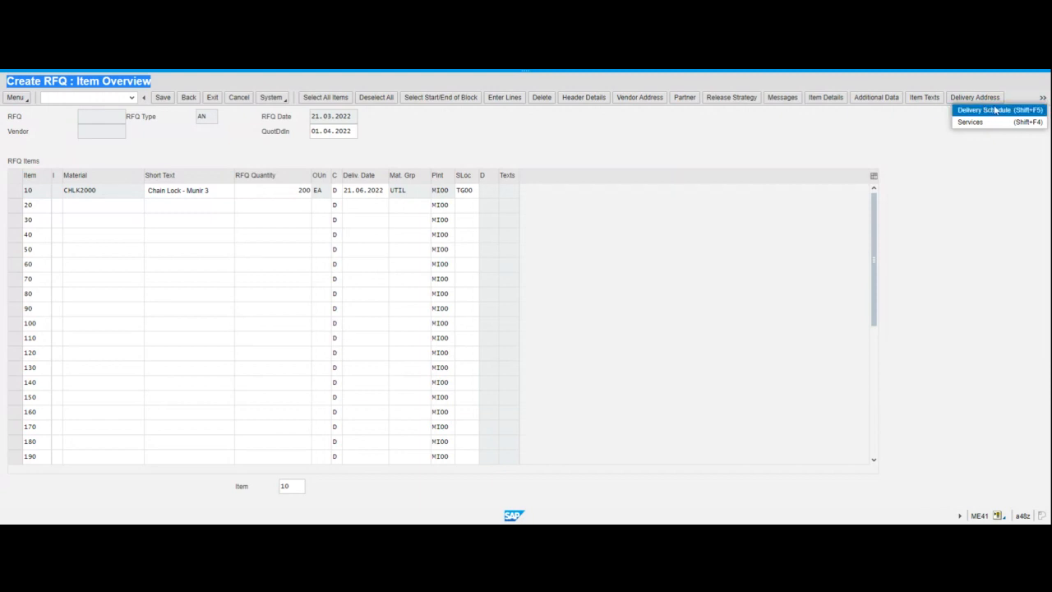
pyautogui.click(1043, 99)
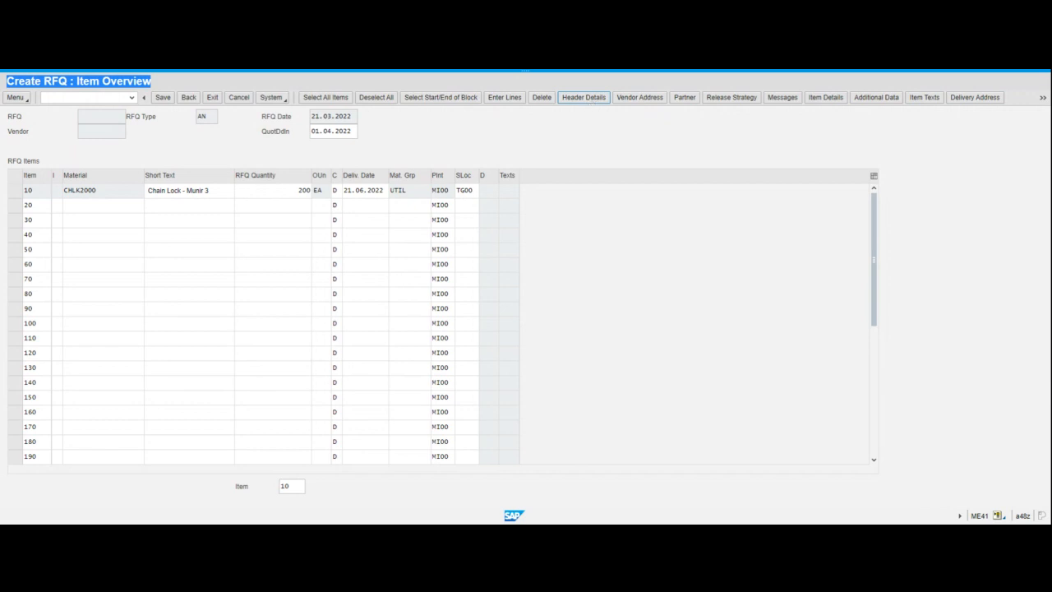
pyautogui.click(591, 100)
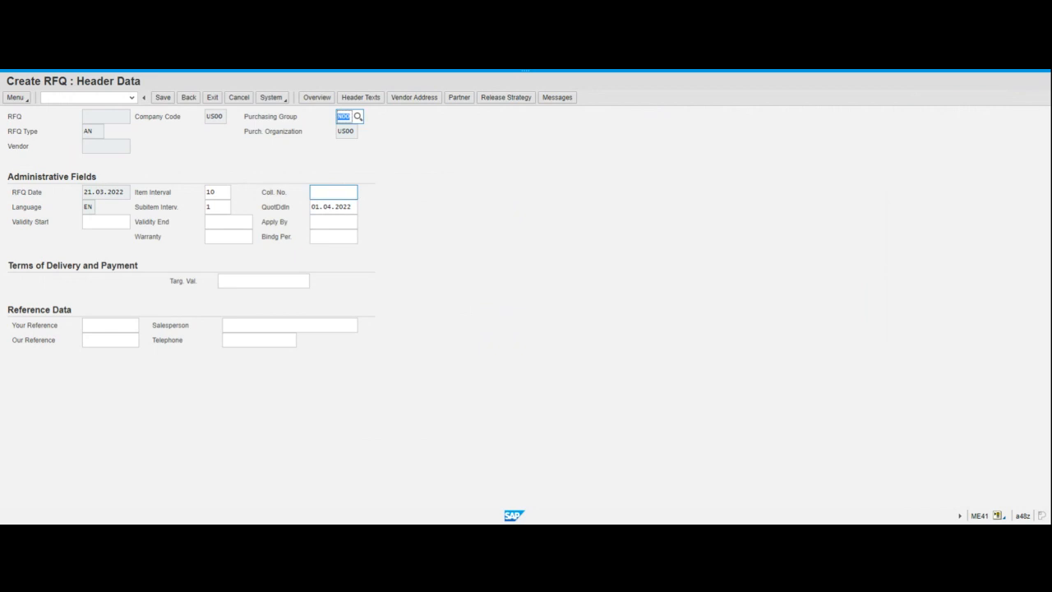
# Show the F1 help for the Coll. No. field on the RFQ header
pyautogui.click(333, 191)
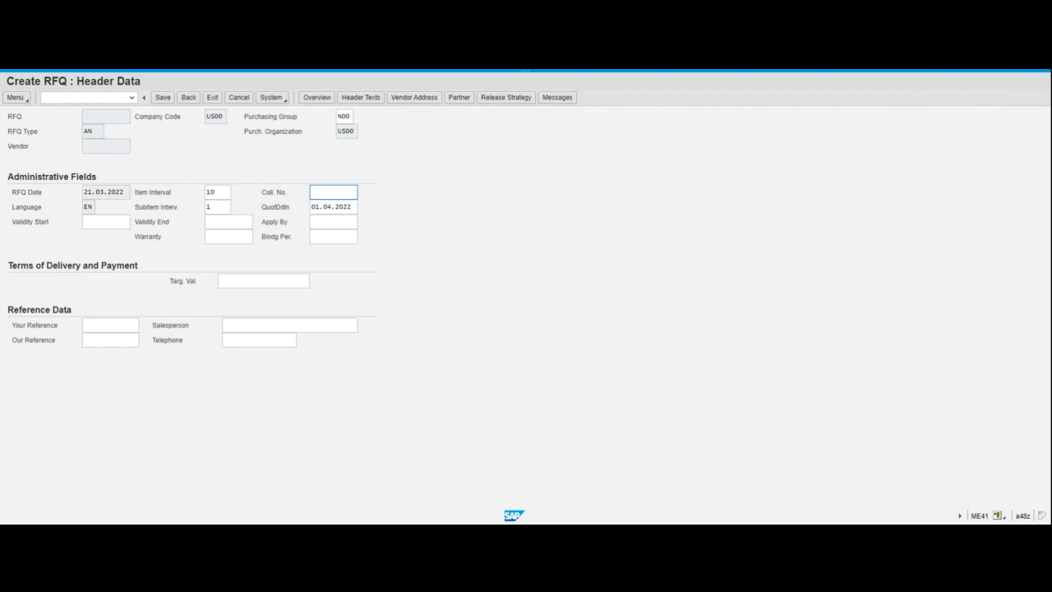
pyautogui.doubleClick(272, 196)
pyautogui.press('F1')
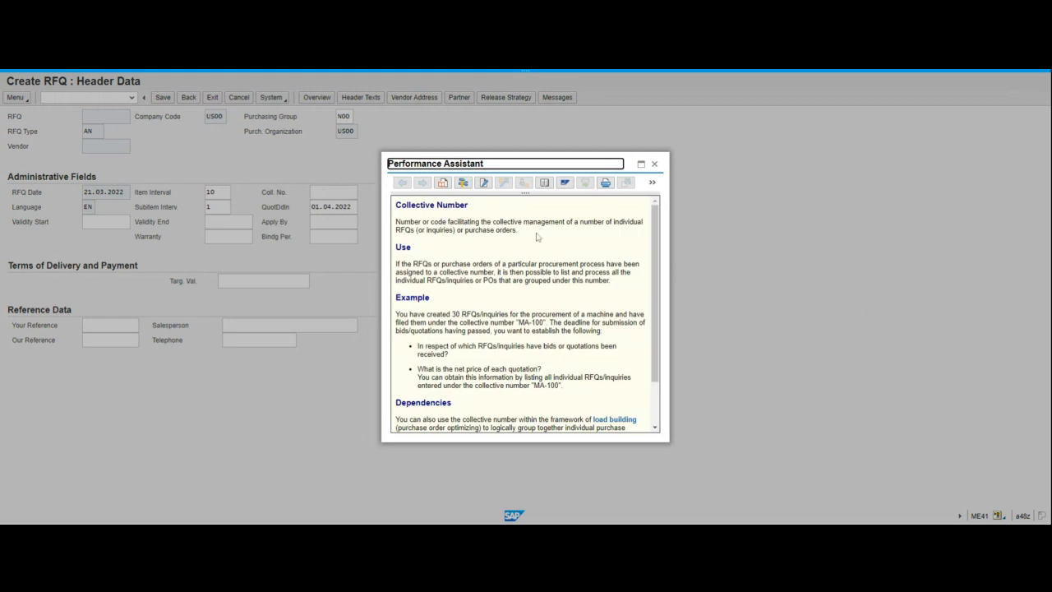
# Read the Collective Number help text and close it, leaving the field empty
pyautogui.moveTo(492, 222); pyautogui.dragTo(570, 222)
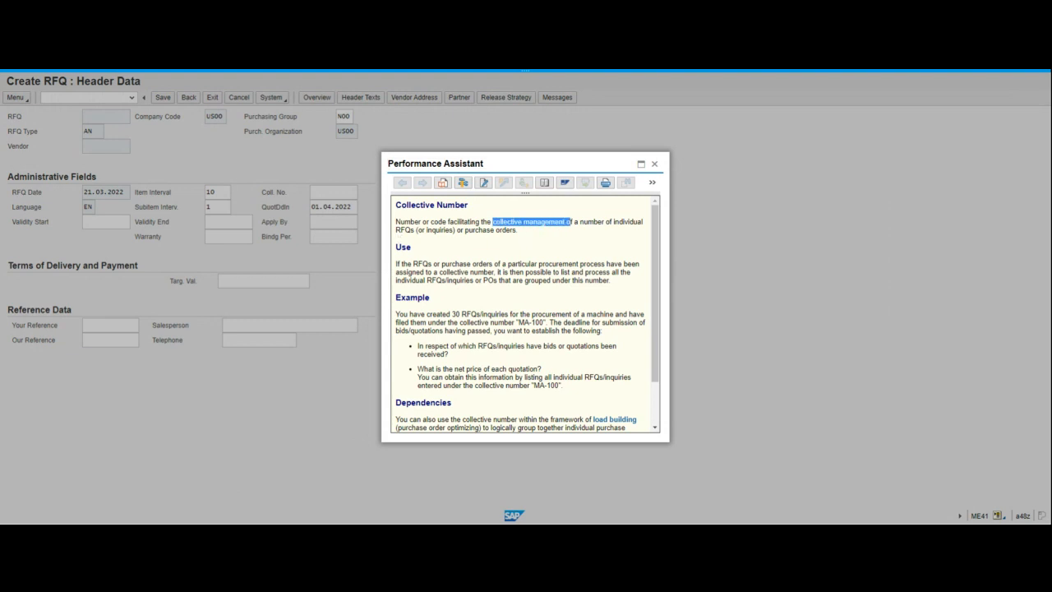
pyautogui.click(564, 223)
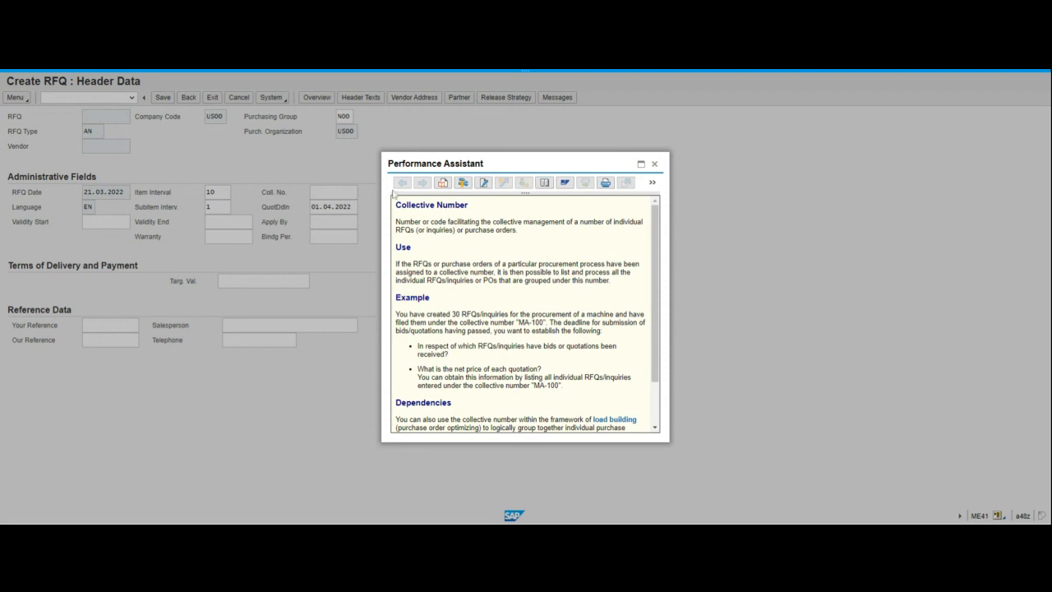
pyautogui.click(656, 165)
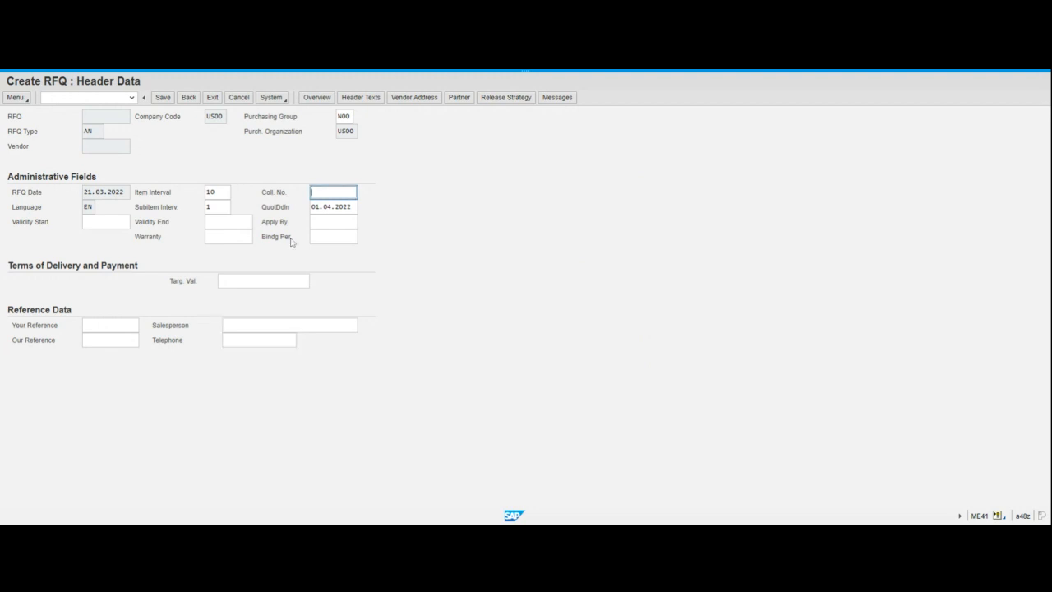
# Paste RFQ1### into Coll. No. and edit it to RFQ2000
pyautogui.write('RFQ1###')
pyautogui.moveTo(323, 192); pyautogui.dragTo(328, 193)
pyautogui.write('2')
pyautogui.hotkey('shift', 'Right')
pyautogui.hotkey('shift', 'Right')
pyautogui.hotkey('shift', 'Right')
pyautogui.write('000')
# Copy the collective number RFQ2000 to the clipboard
pyautogui.moveTo(311, 192); pyautogui.dragTo(340, 192)
pyautogui.click(340, 192)
pyautogui.moveTo(340, 192); pyautogui.dragTo(312, 193)
pyautogui.hotkey('ctrl', 'c')
pyautogui.hotkey('ctrl', 'v')
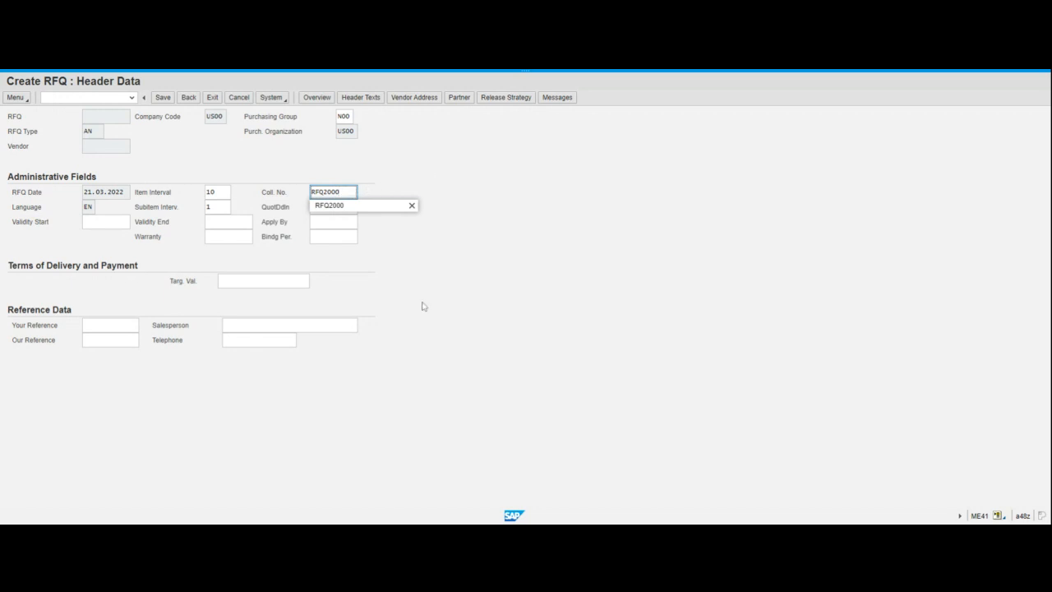
pyautogui.moveTo(339, 191); pyautogui.dragTo(304, 188)
pyautogui.hotkey('ctrl', 'c')
pyautogui.hotkey('alt', 'Tab')
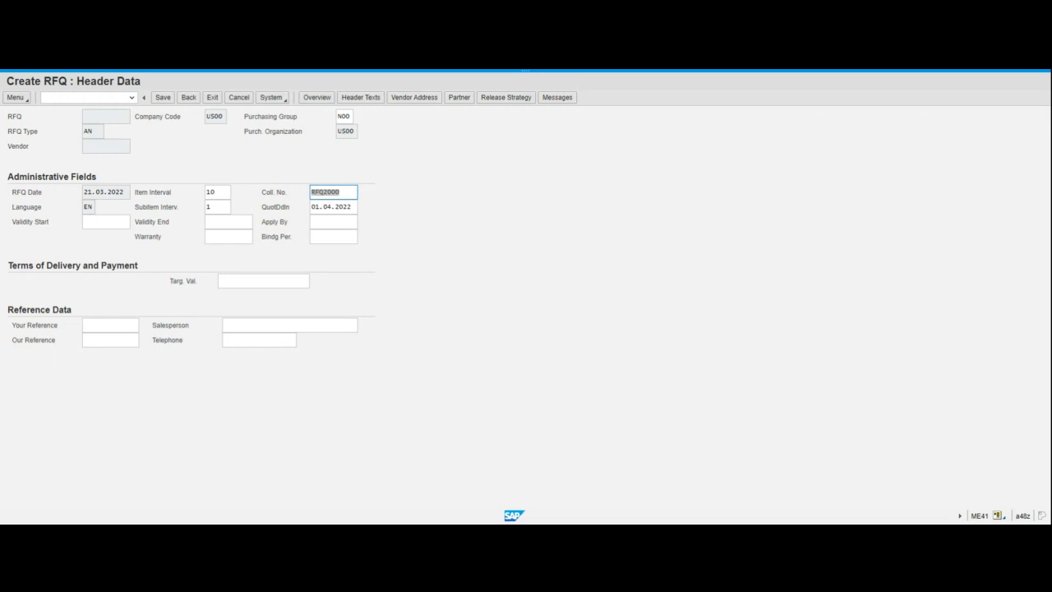
pyautogui.click(349, 191)
pyautogui.click(189, 97)
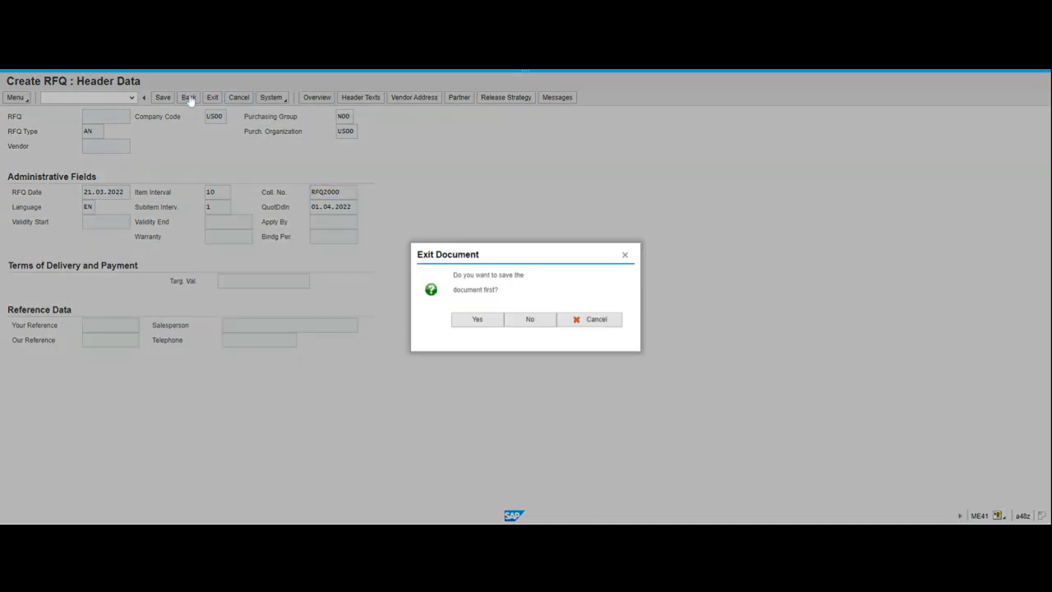
pyautogui.click(627, 256)
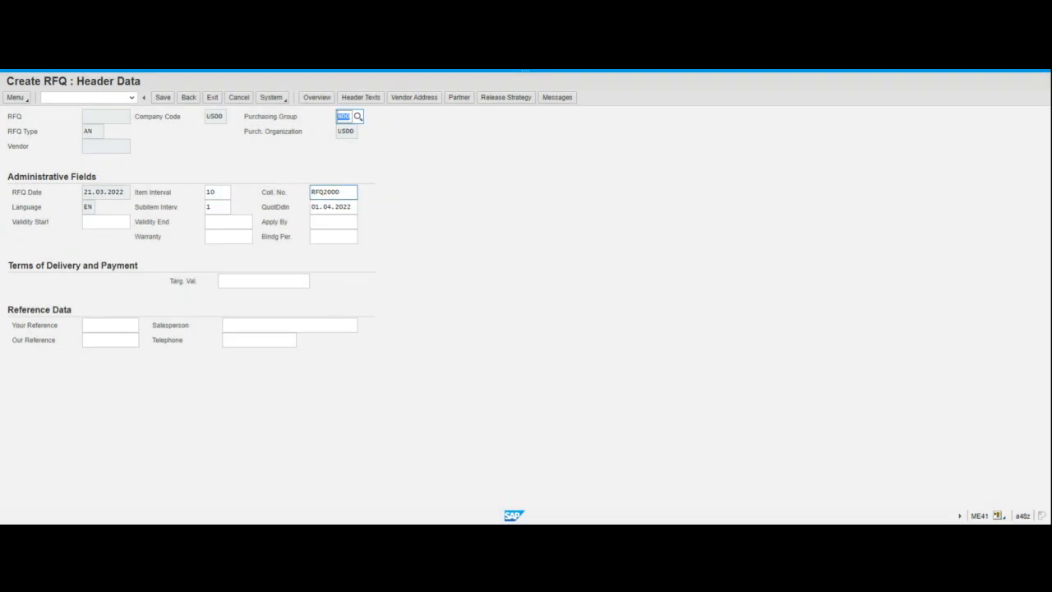
pyautogui.click(342, 192)
# Review header details for item 10 (CHLK2000, 200 EA), then return to the item overview
pyautogui.click(321, 100)
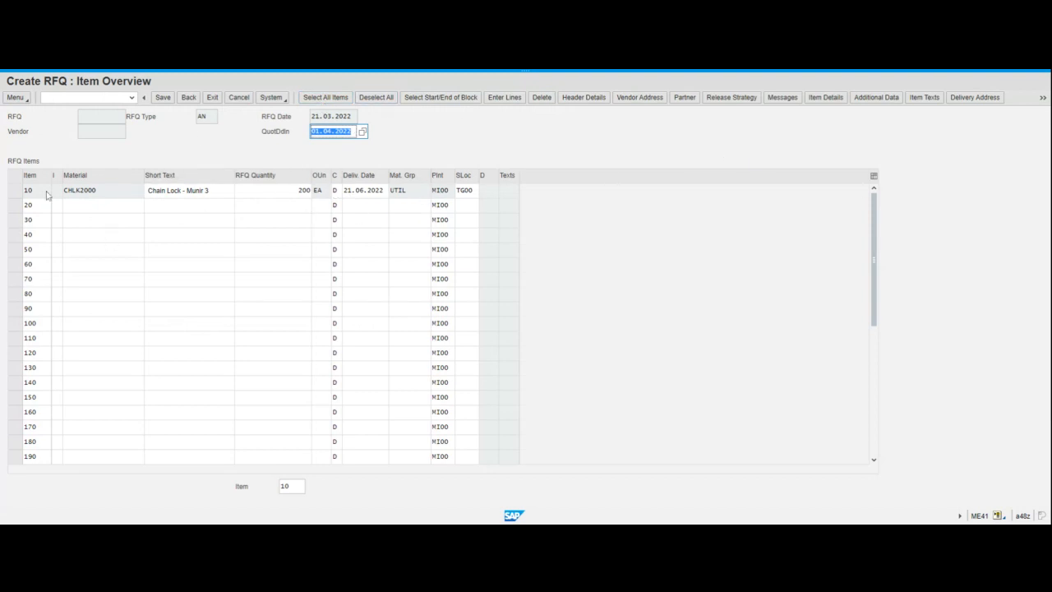
pyautogui.click(18, 195)
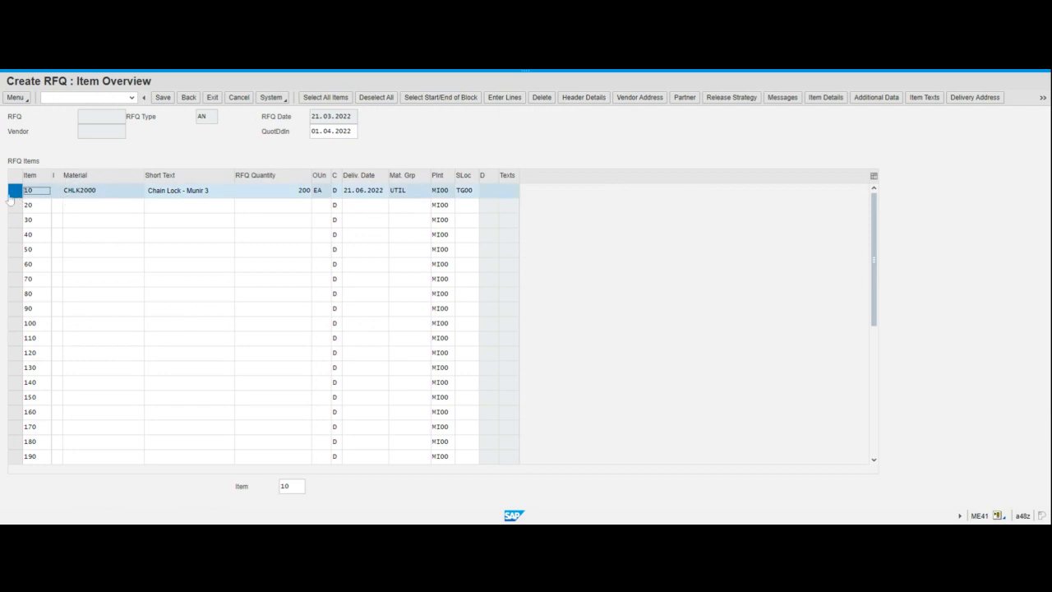
pyautogui.click(592, 103)
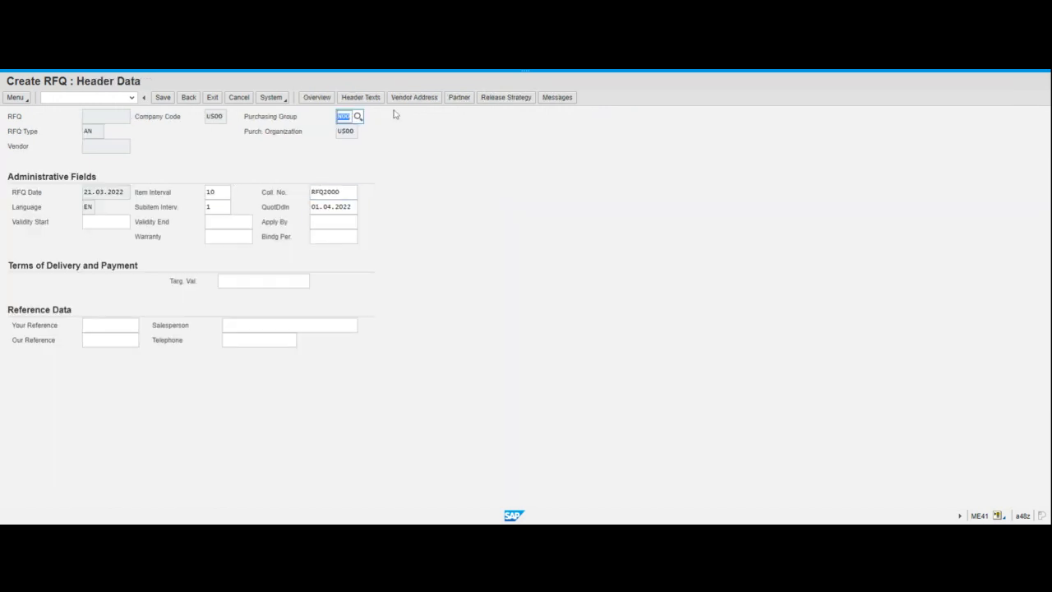
pyautogui.click(325, 101)
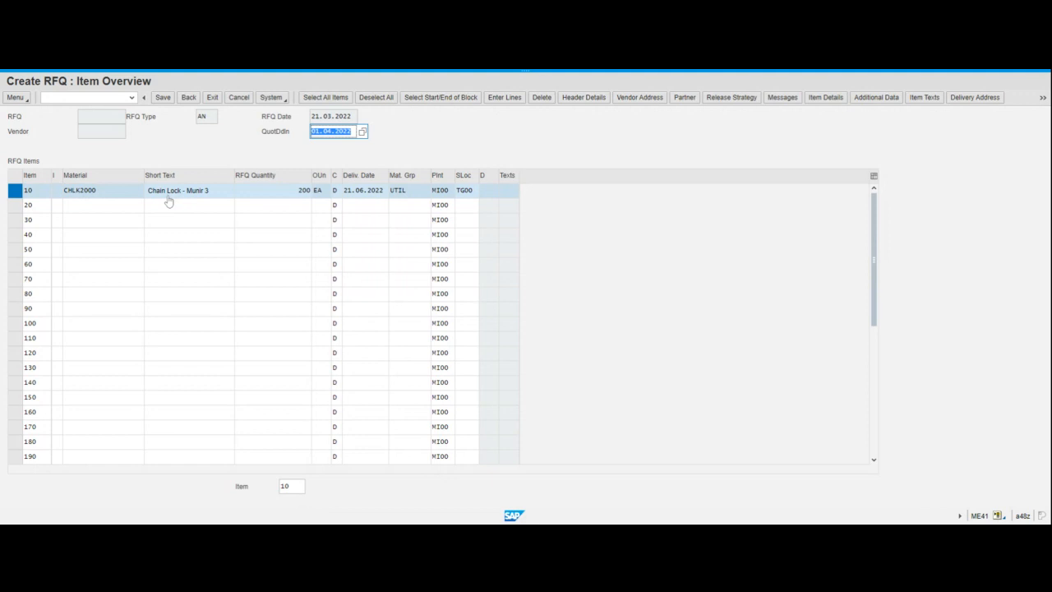
# Open the Vendor Address screen for the CHLK2000 RFQ
pyautogui.click(646, 100)
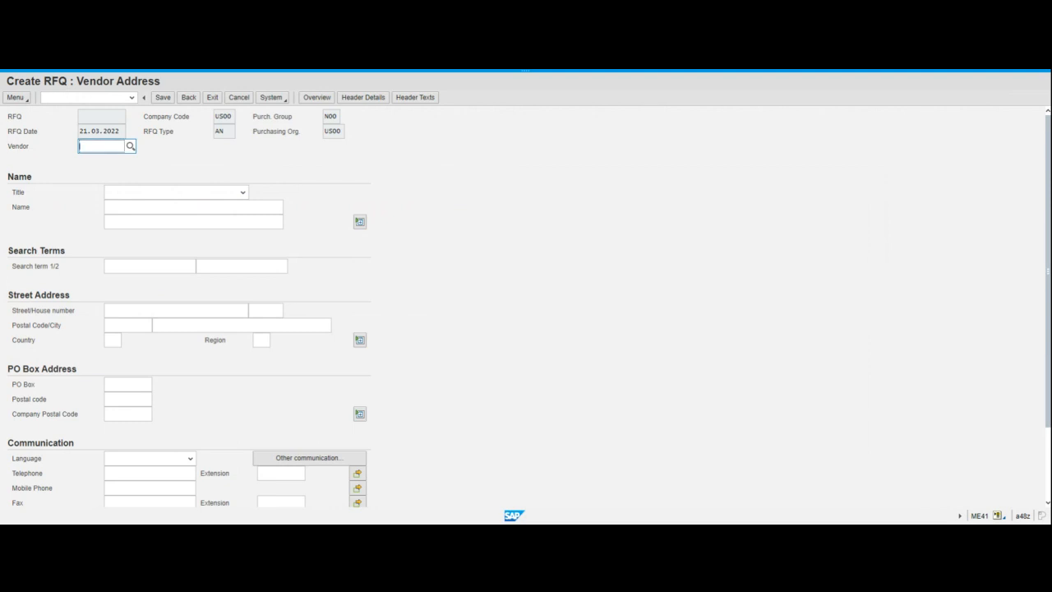
pyautogui.hotkey('ctrl', 'v')
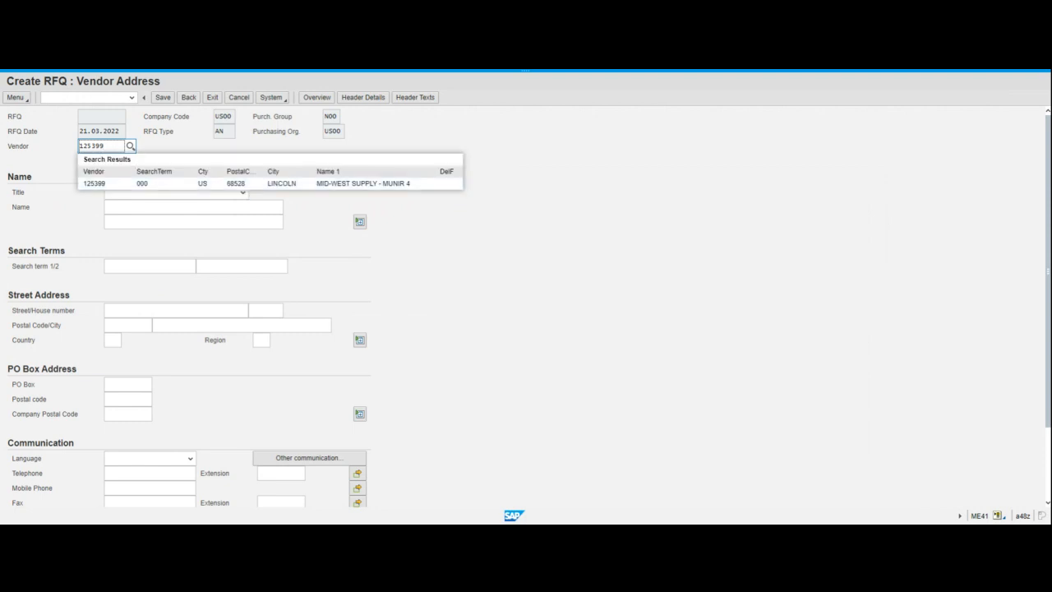
pyautogui.moveTo(102, 145); pyautogui.dragTo(76, 152)
pyautogui.press('BackSpace')
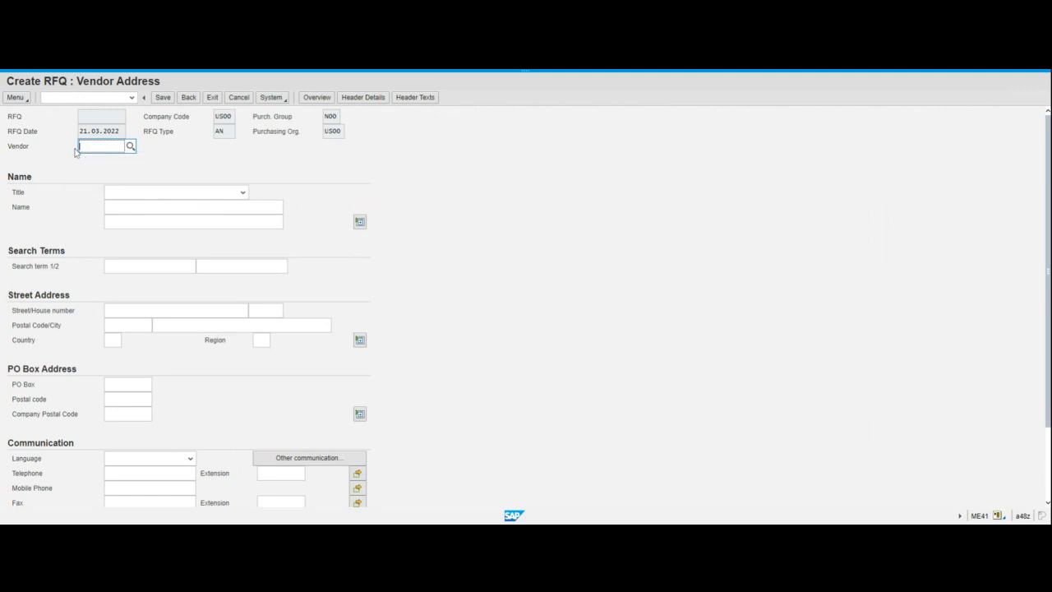
pyautogui.click(130, 147)
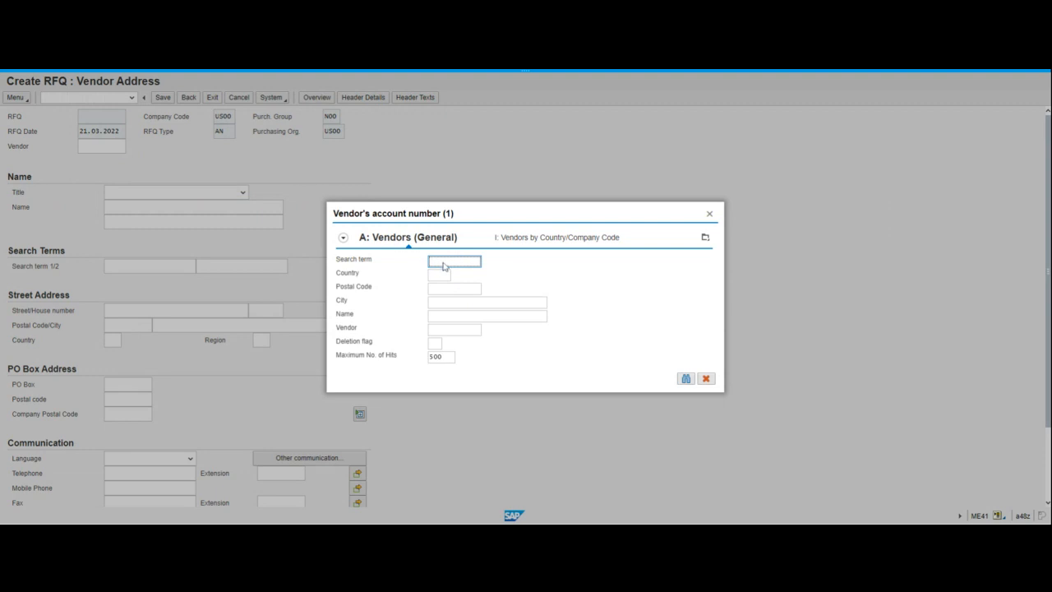
pyautogui.write('000')
pyautogui.click(685, 379)
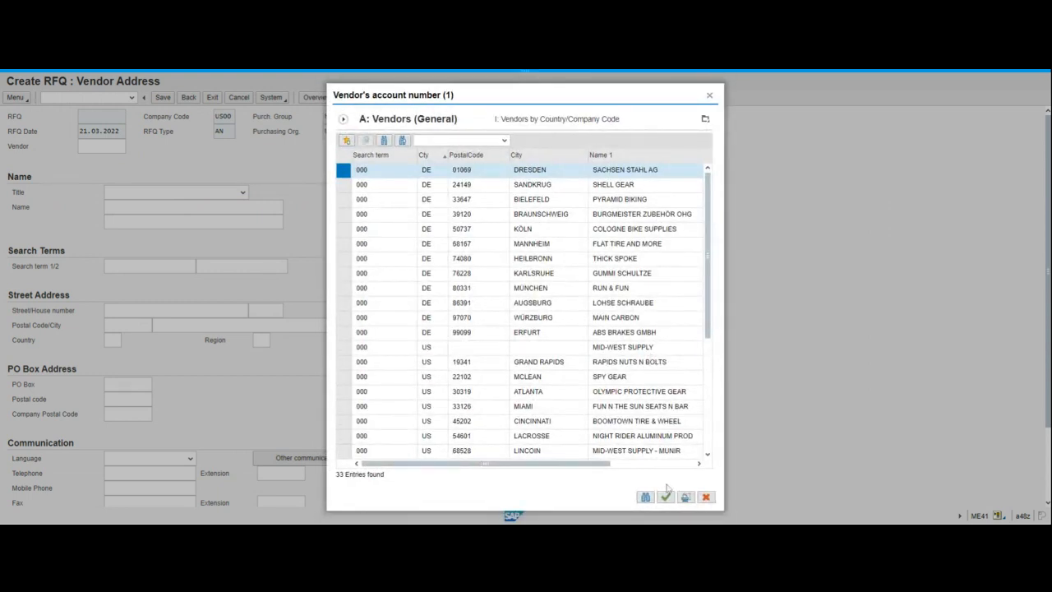
pyautogui.moveTo(608, 465); pyautogui.dragTo(667, 465)
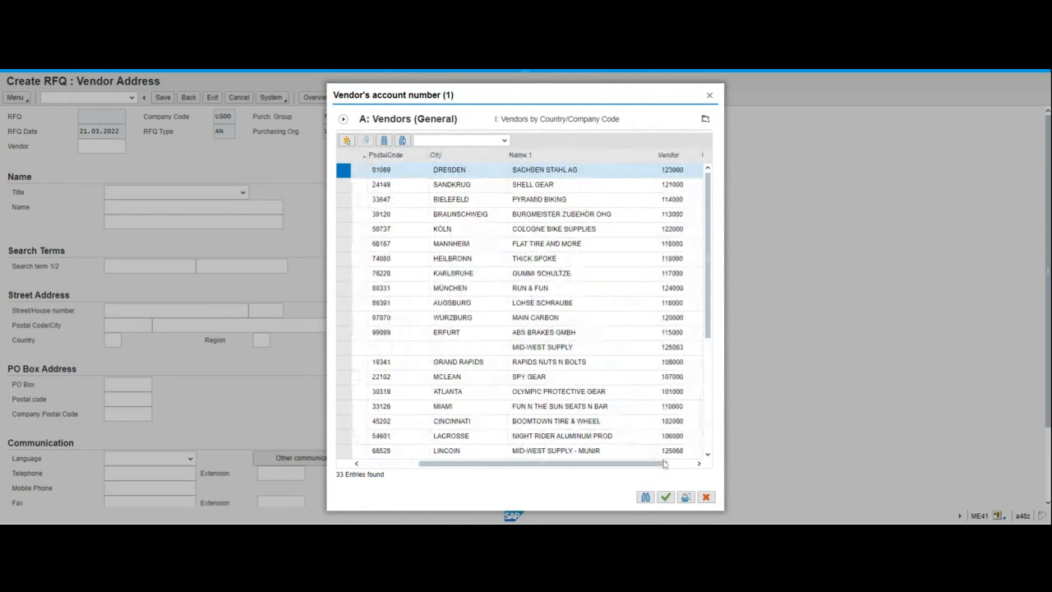
pyautogui.scroll(-3, 592, 429)
pyautogui.scroll(-3, 592, 429)
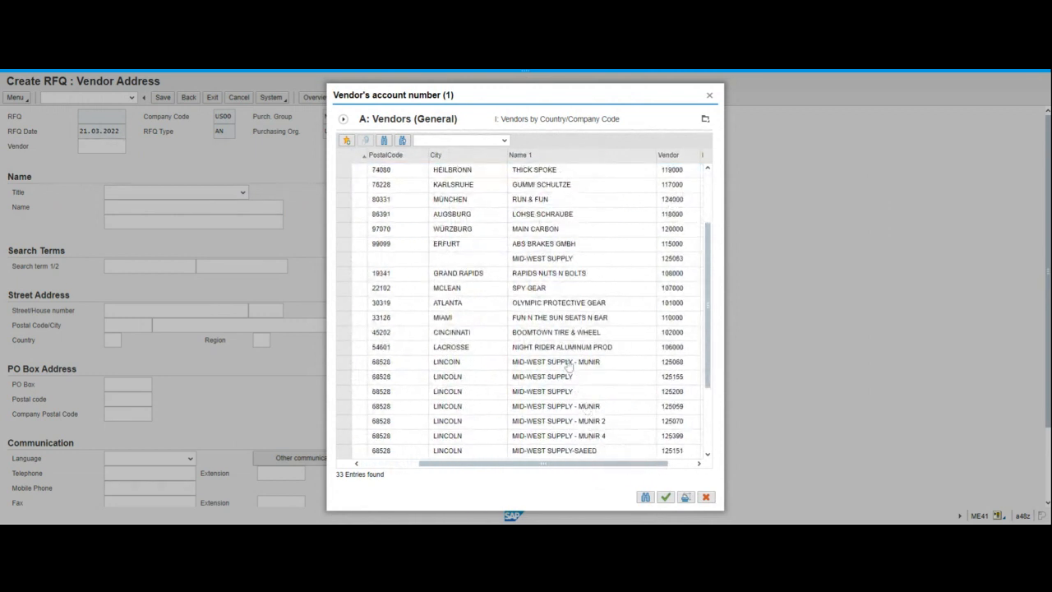
pyautogui.scroll(-1, 561, 362)
pyautogui.scroll(-3, 561, 362)
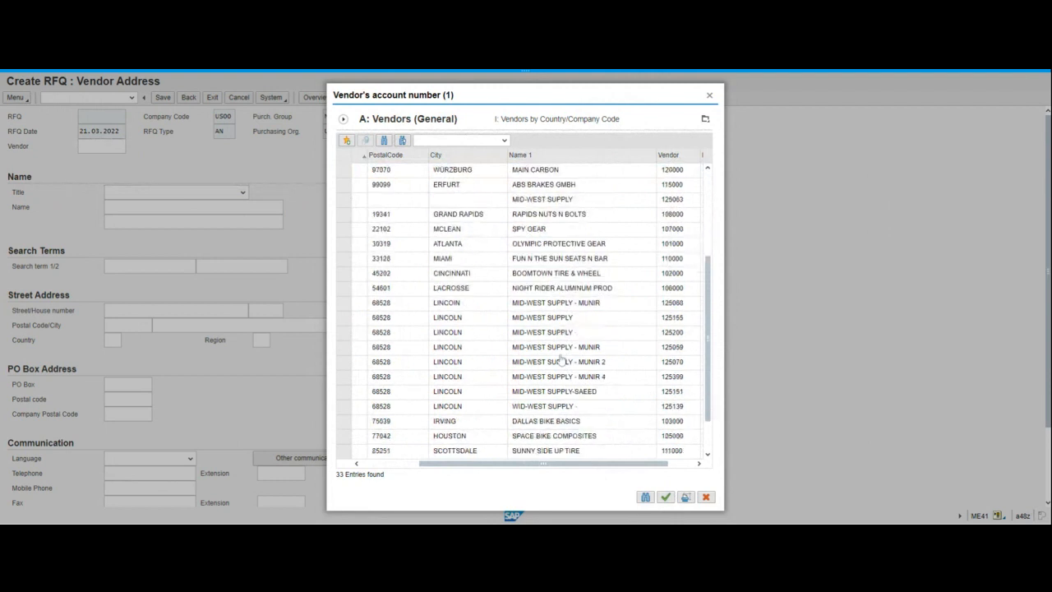
pyautogui.scroll(-3, 561, 362)
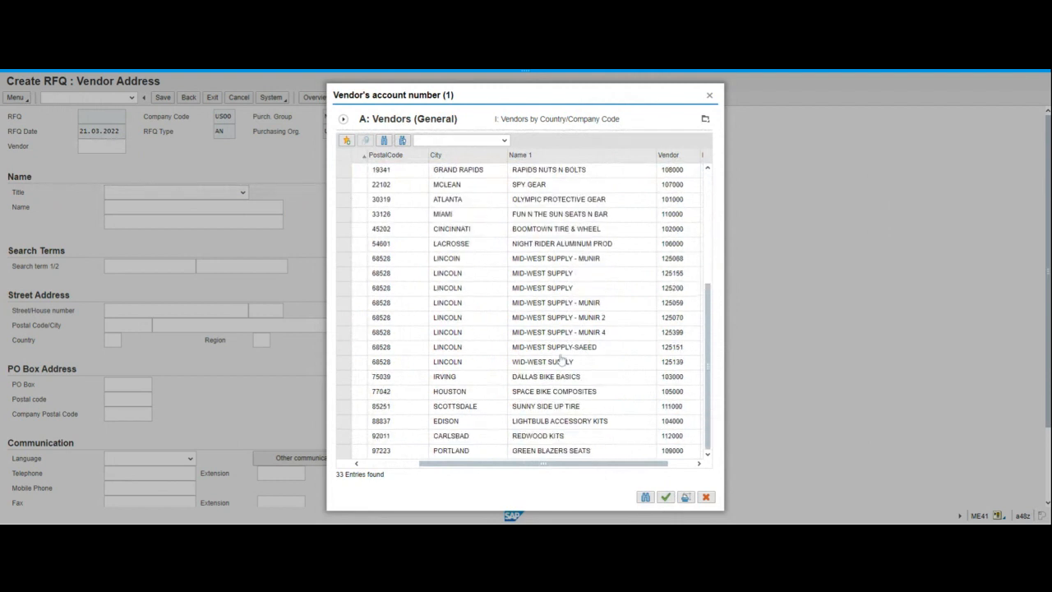
pyautogui.scroll(6, 561, 361)
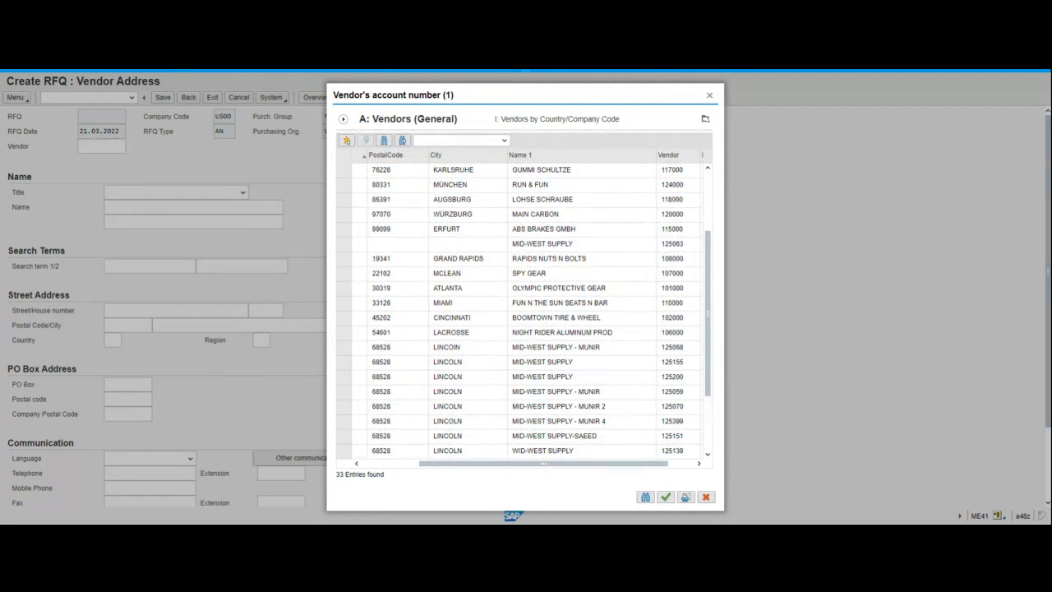
pyautogui.click(646, 453)
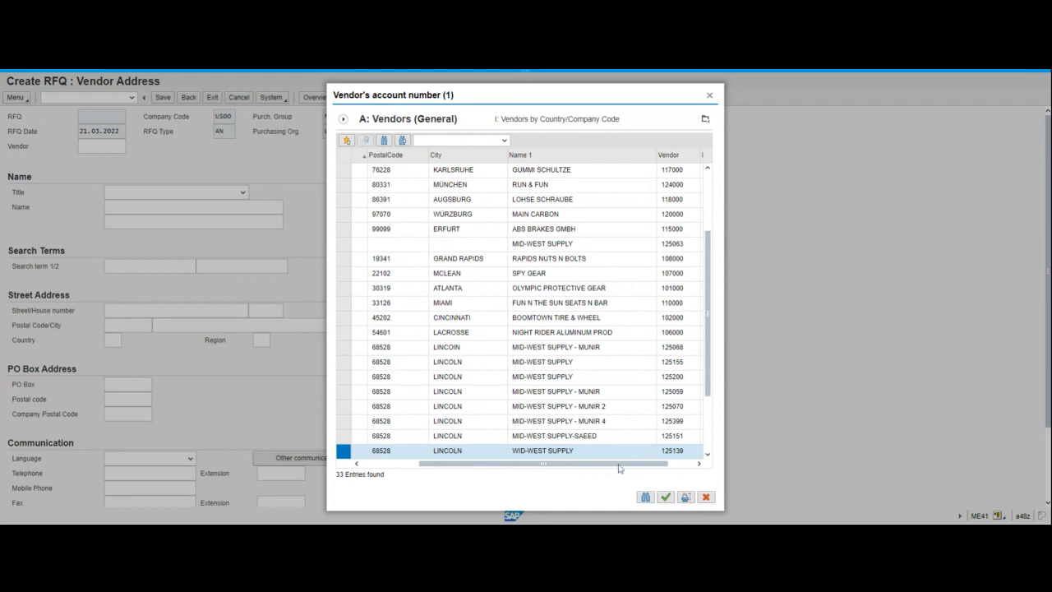
pyautogui.moveTo(619, 465)
pyautogui.mouseDown()
pyautogui.moveTo(553, 465)
pyautogui.moveTo(611, 455)
pyautogui.mouseUp()
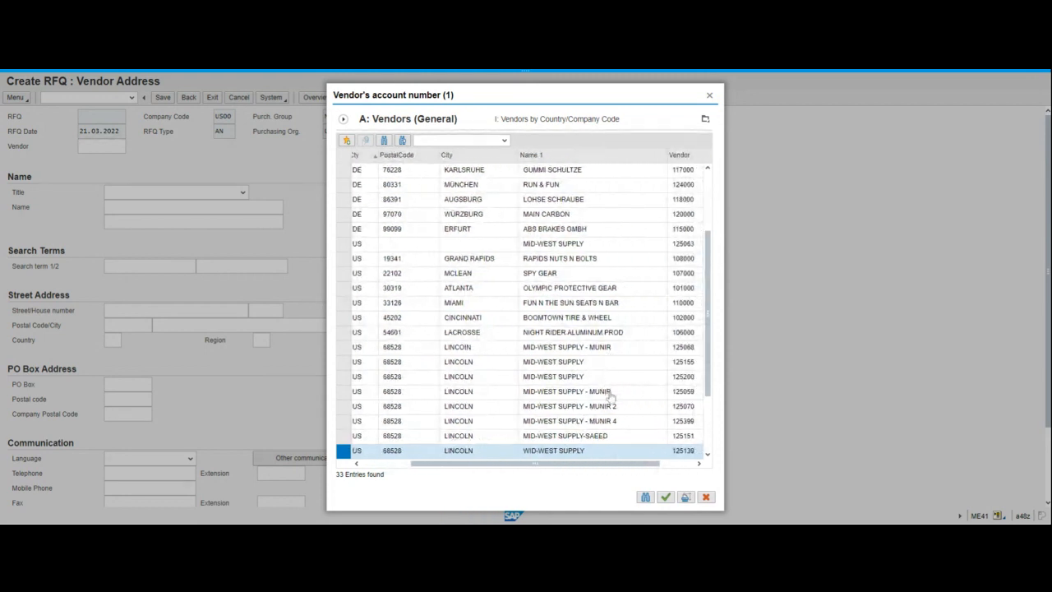
pyautogui.click(706, 454)
pyautogui.click(707, 454)
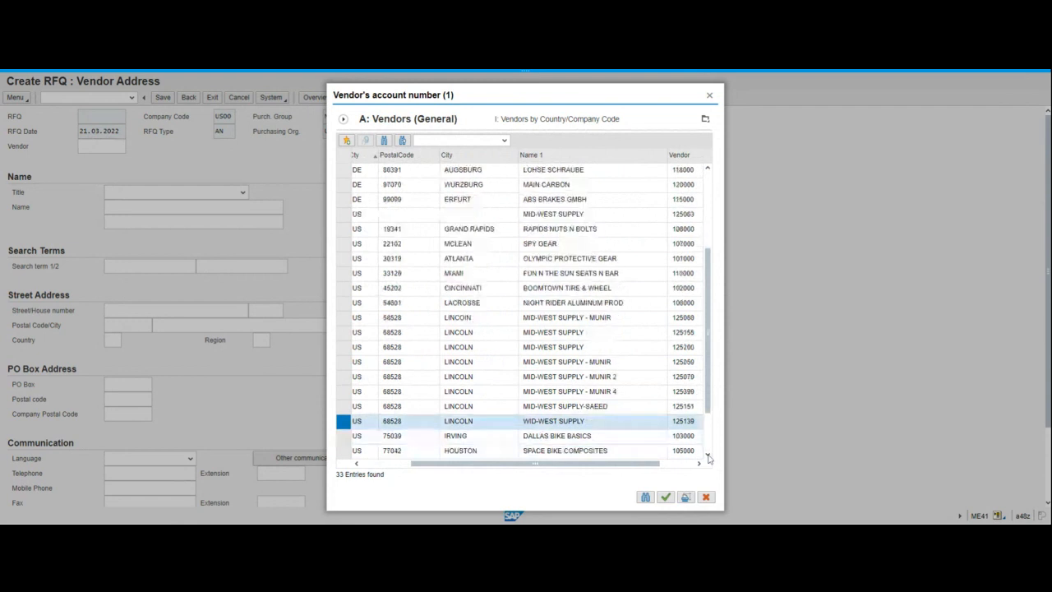
pyautogui.click(706, 454)
pyautogui.click(707, 454)
pyautogui.click(707, 455)
pyautogui.click(707, 454)
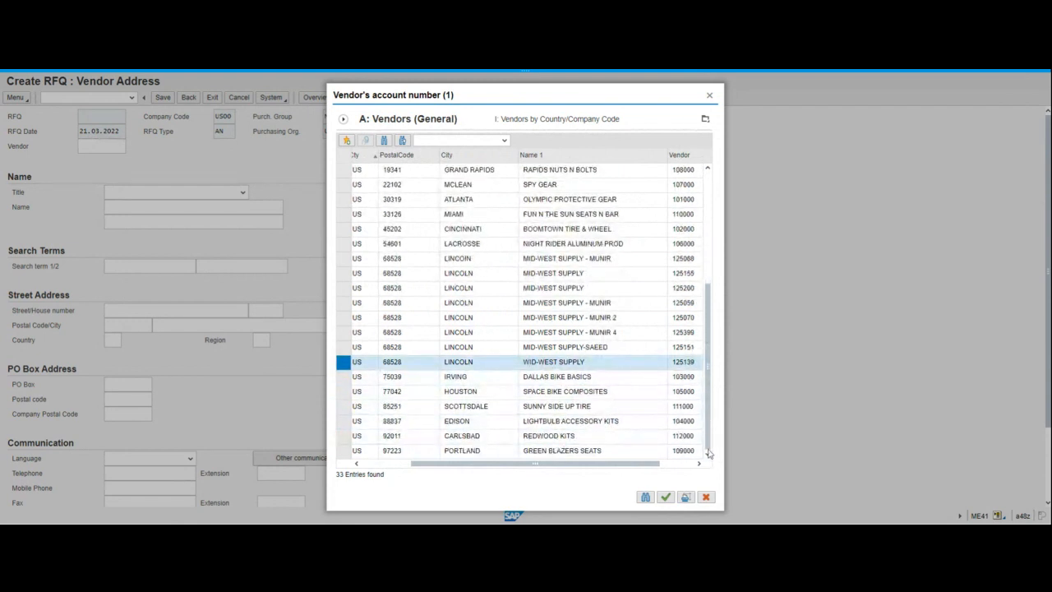
pyautogui.scroll(4, 686, 288)
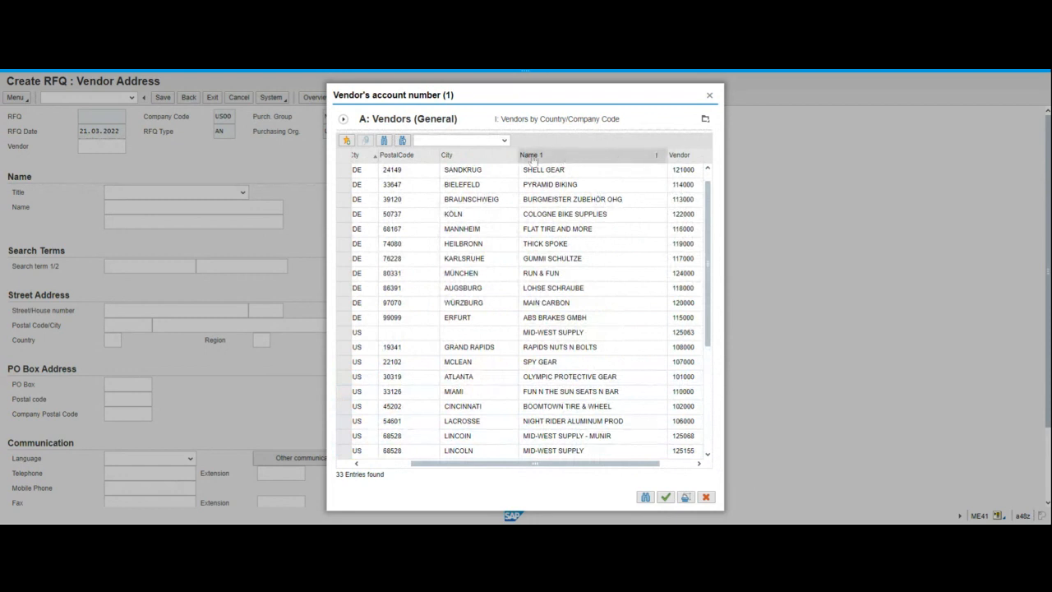
pyautogui.click(384, 463)
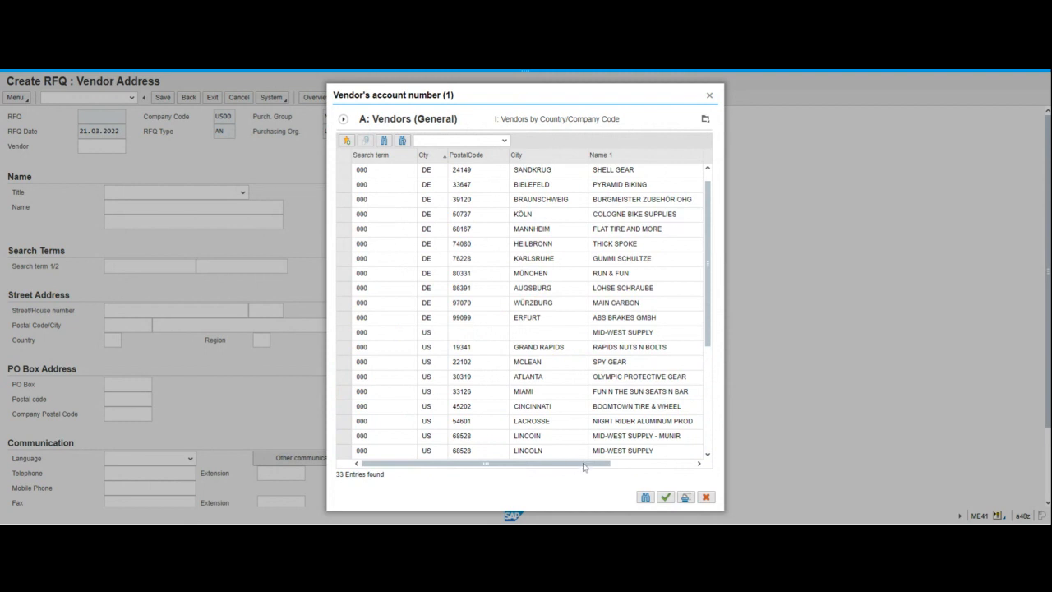
pyautogui.moveTo(584, 465); pyautogui.dragTo(653, 465)
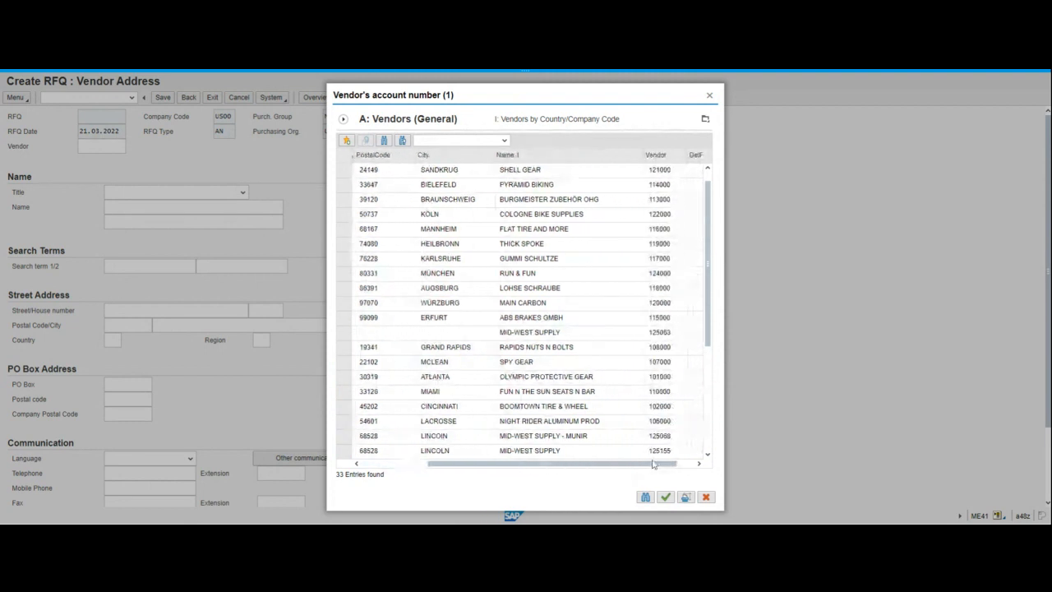
pyautogui.click(705, 496)
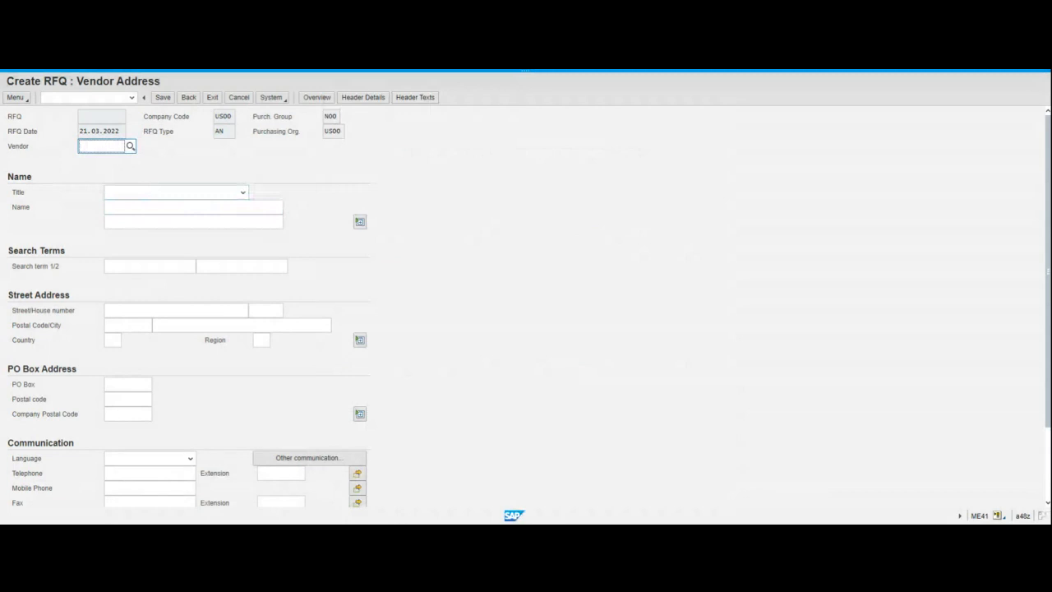
# Enter vendor 125399 (Mid-West Supply) and load its Lincoln, Nebraska address
pyautogui.write('125399')
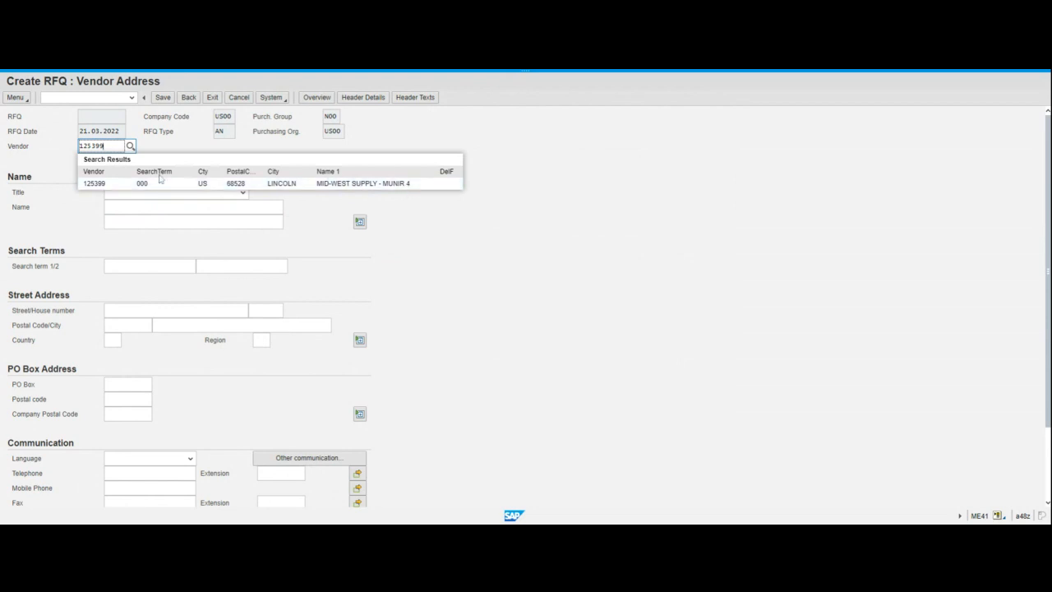
pyautogui.click(92, 184)
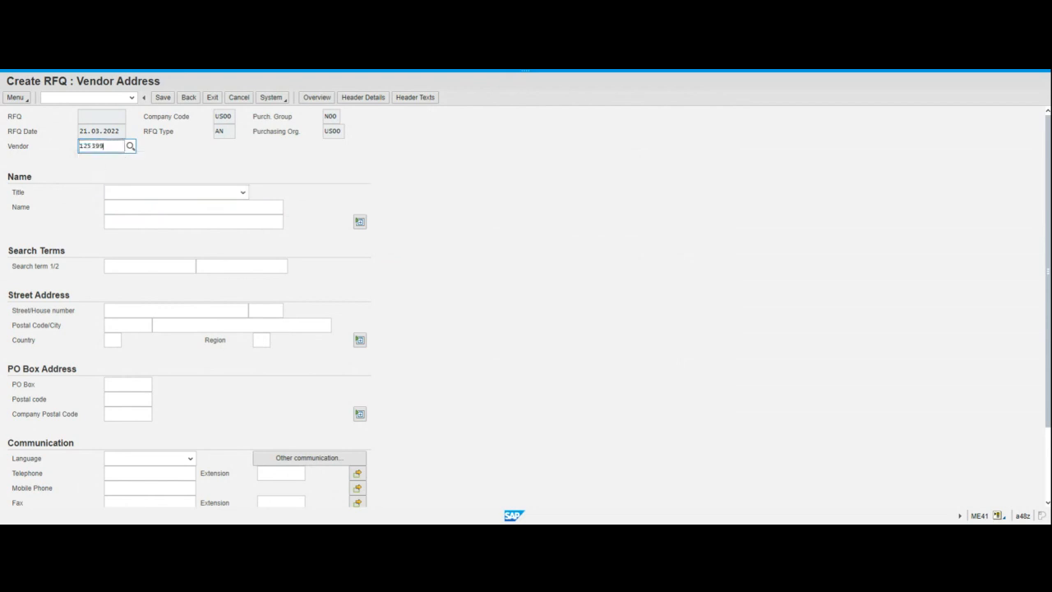
pyautogui.press('Return')
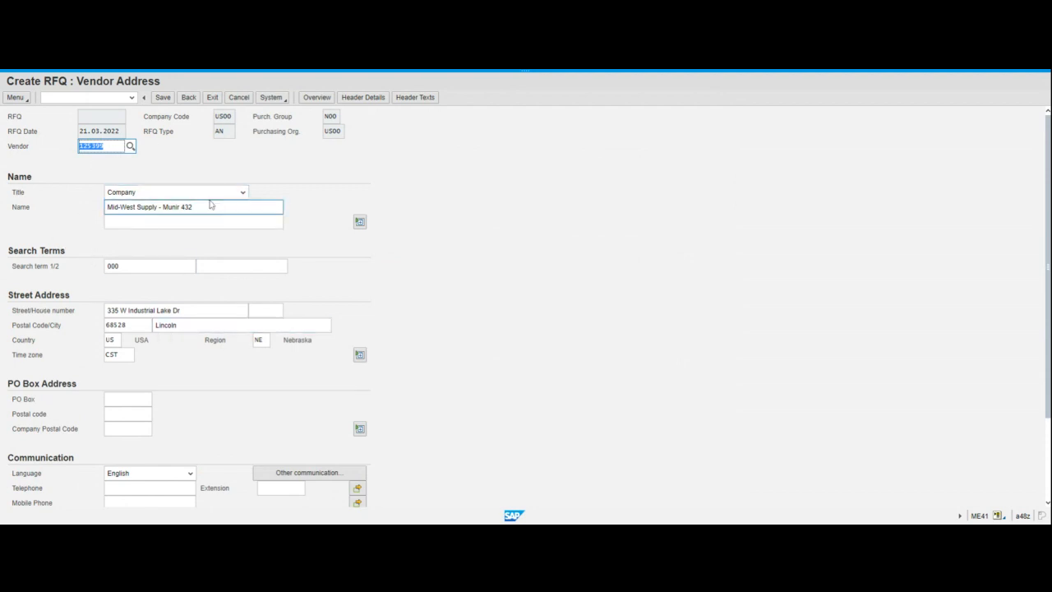
# Save the Mid-West Supply RFQ to create it
pyautogui.click(164, 97)
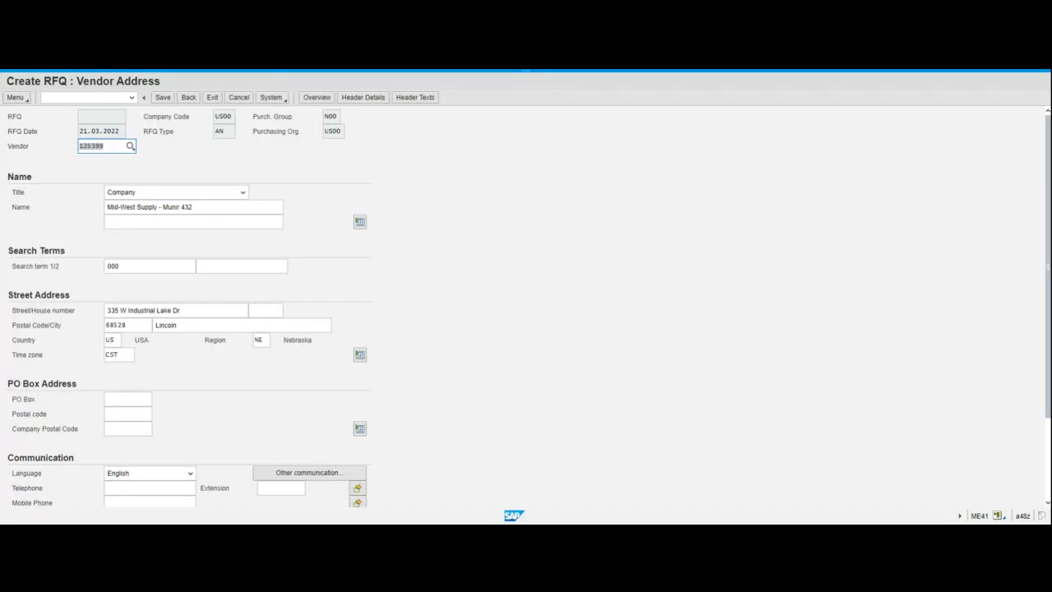
pyautogui.click(164, 98)
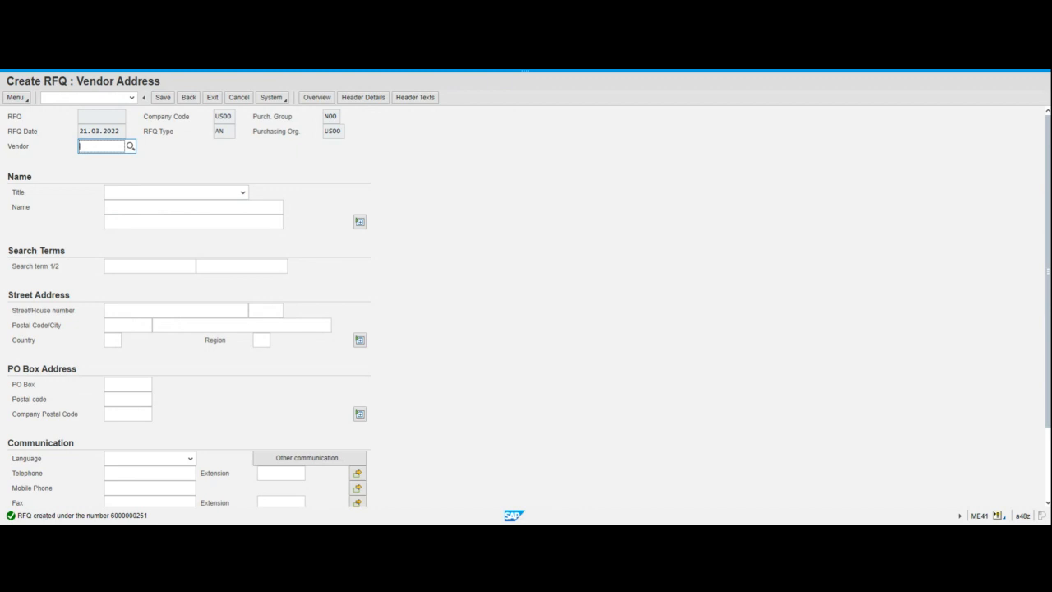
# Open the RFQ-created message details and copy the new RFQ number
pyautogui.doubleClick(46, 515)
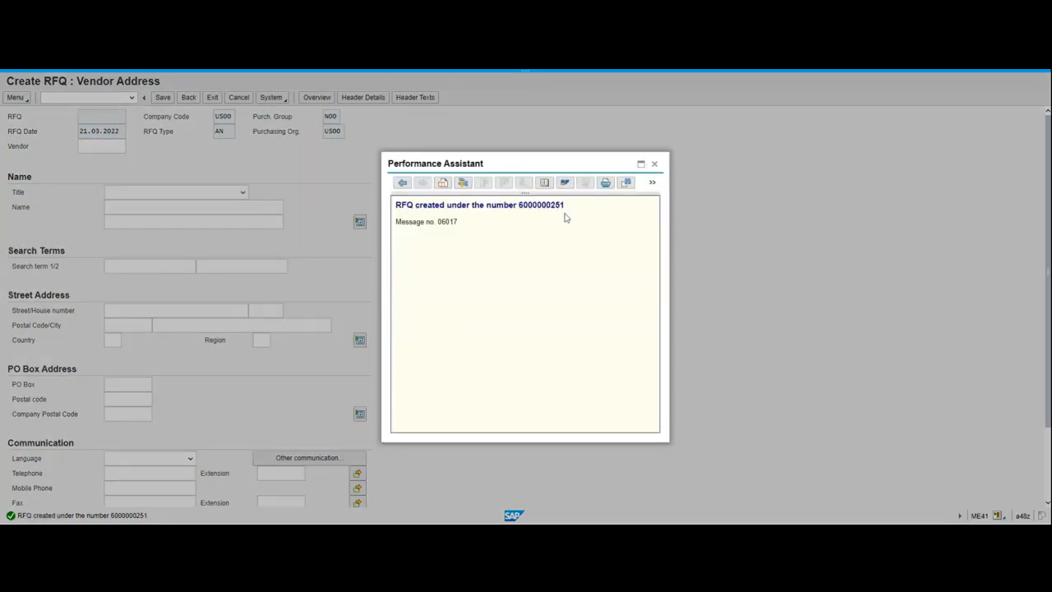
pyautogui.moveTo(518, 205); pyautogui.dragTo(571, 213)
pyautogui.hotkey('alt', 'Tab')
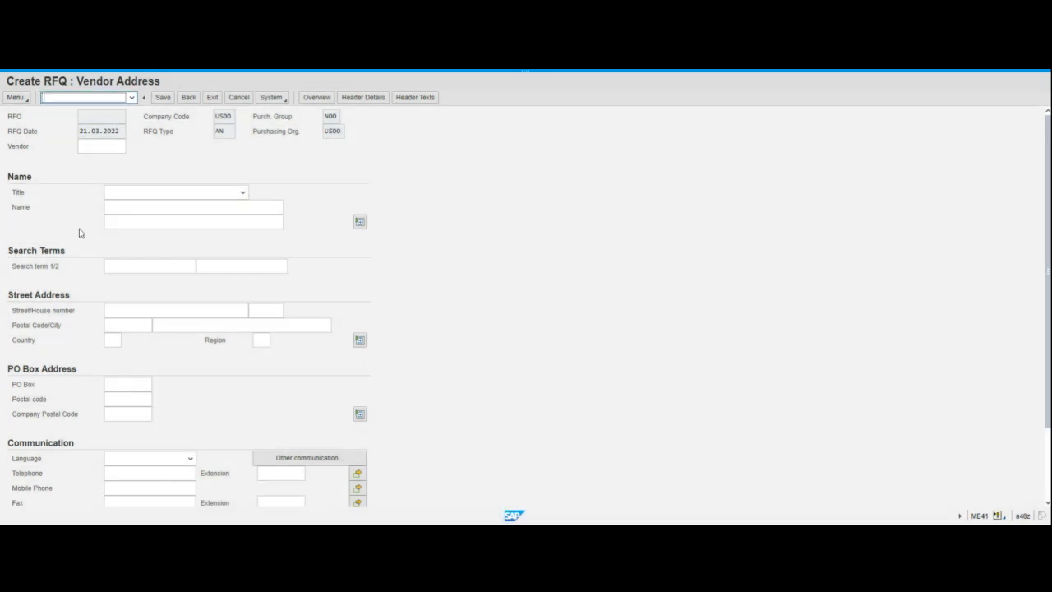
# Close the message details and list vendors with search term 000
pyautogui.click(90, 146)
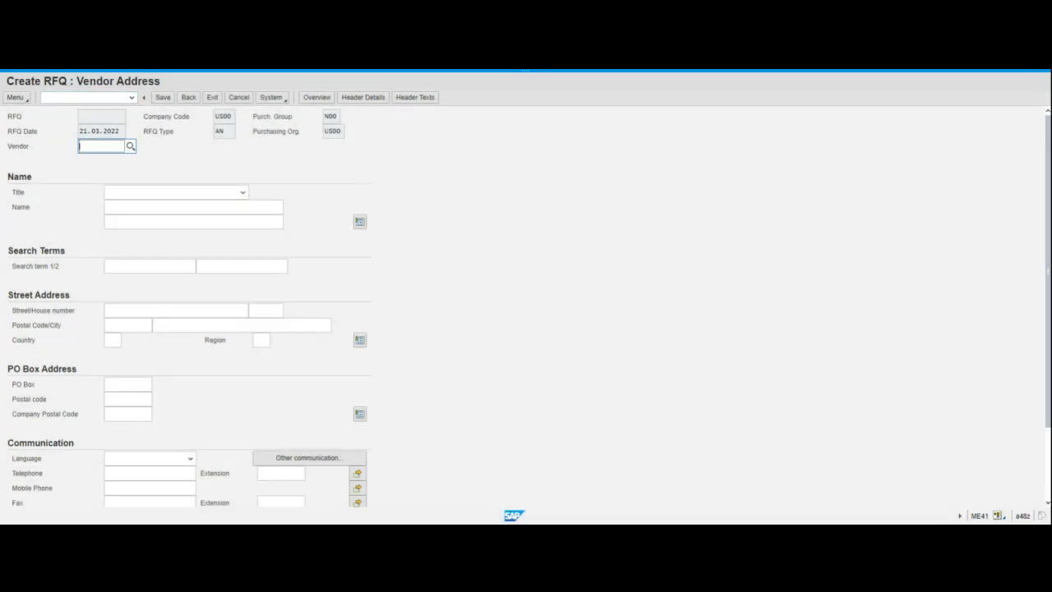
pyautogui.click(130, 146)
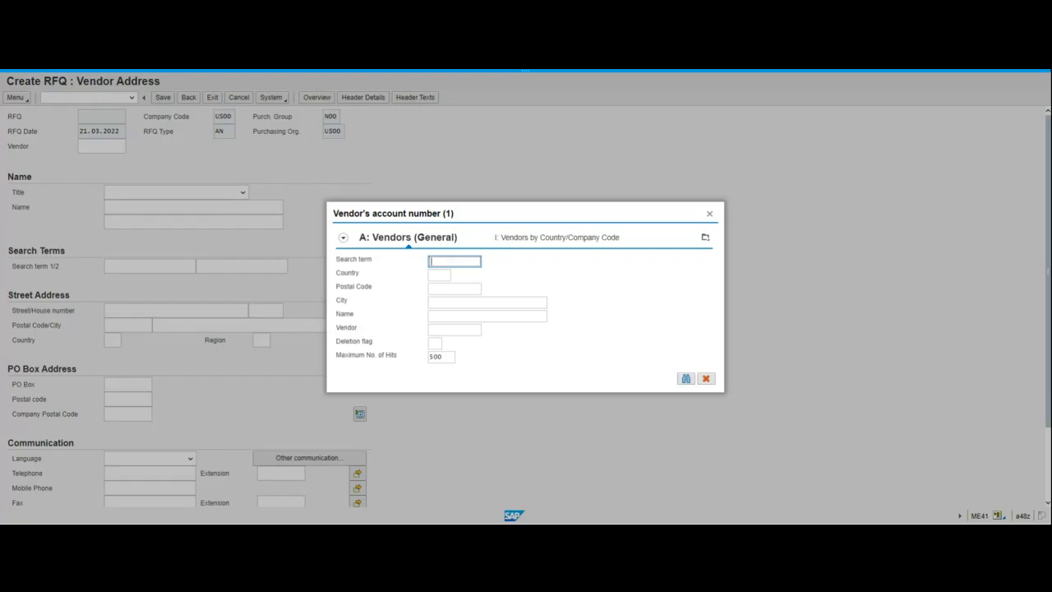
pyautogui.write('000')
pyautogui.press('Return')
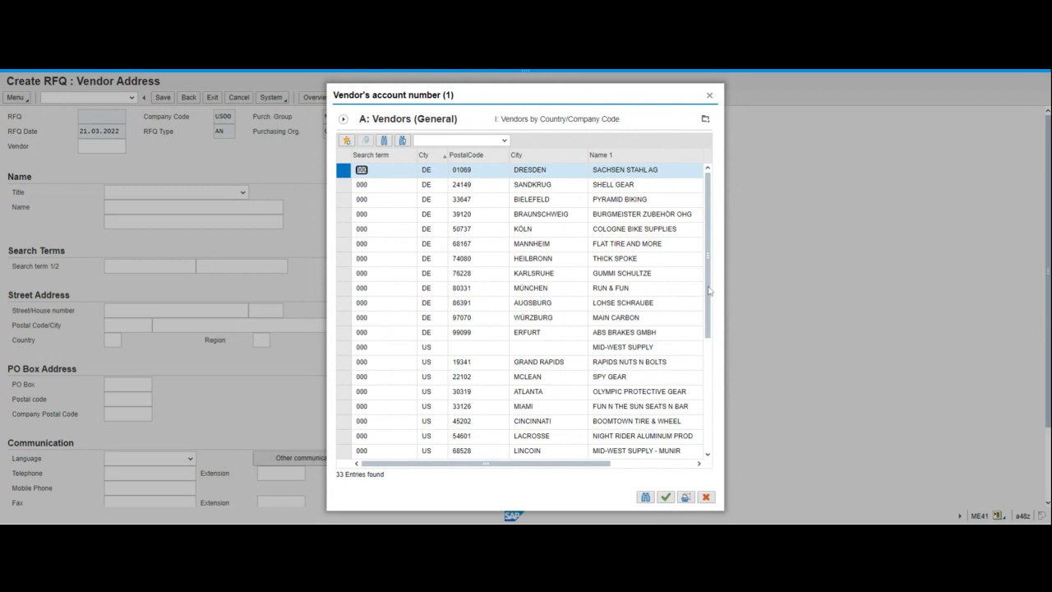
# Choose Dallas Bike Basics' vendor number 103000 from the hit list
pyautogui.moveTo(709, 290); pyautogui.dragTo(697, 374)
pyautogui.click(624, 437)
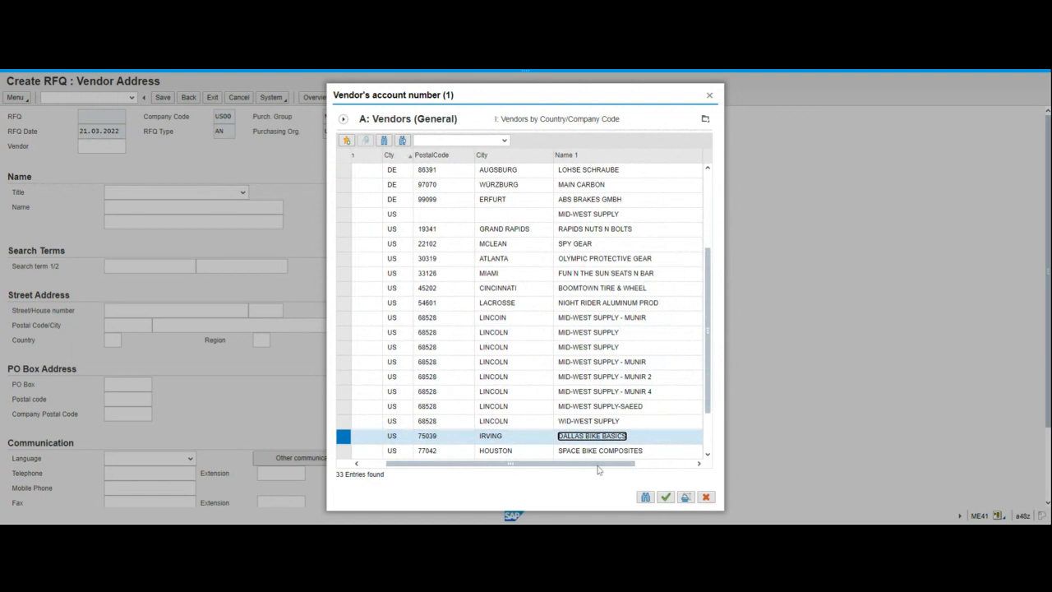
pyautogui.moveTo(600, 464); pyautogui.dragTo(661, 476)
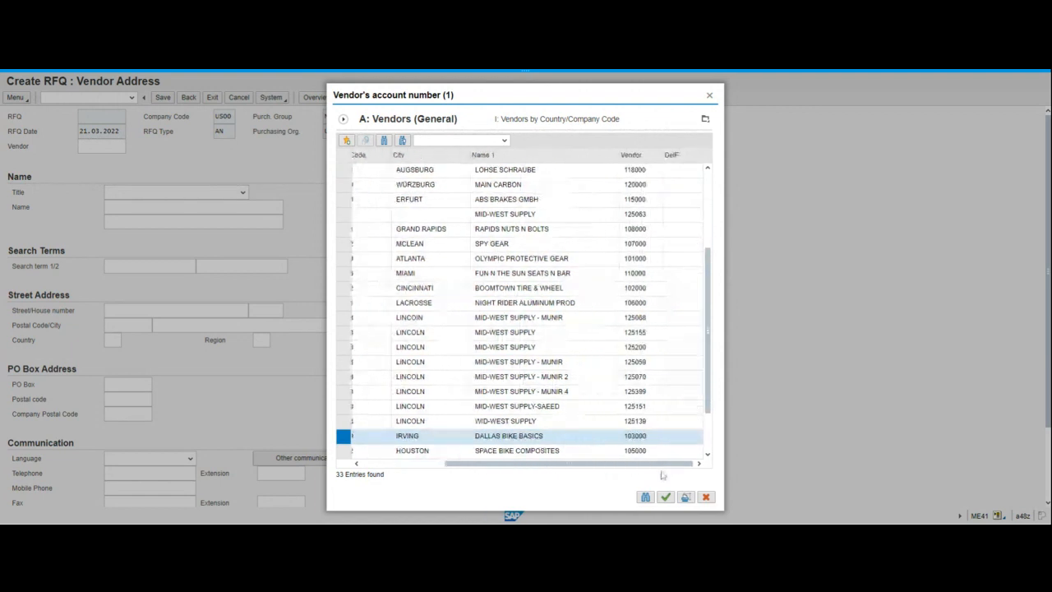
pyautogui.click(634, 438)
pyautogui.doubleClick(634, 439)
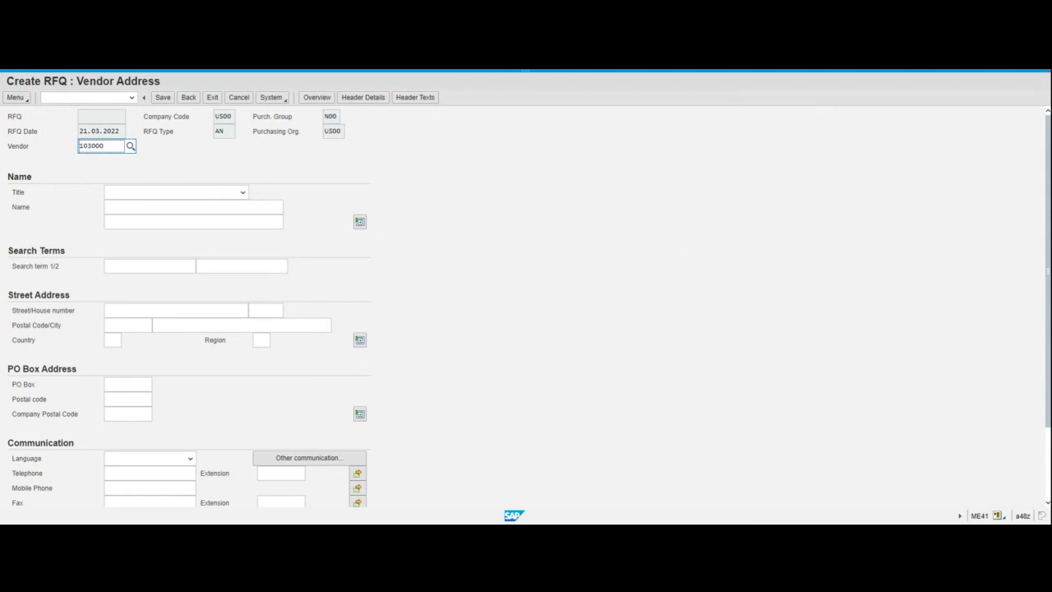
pyautogui.press('Return')
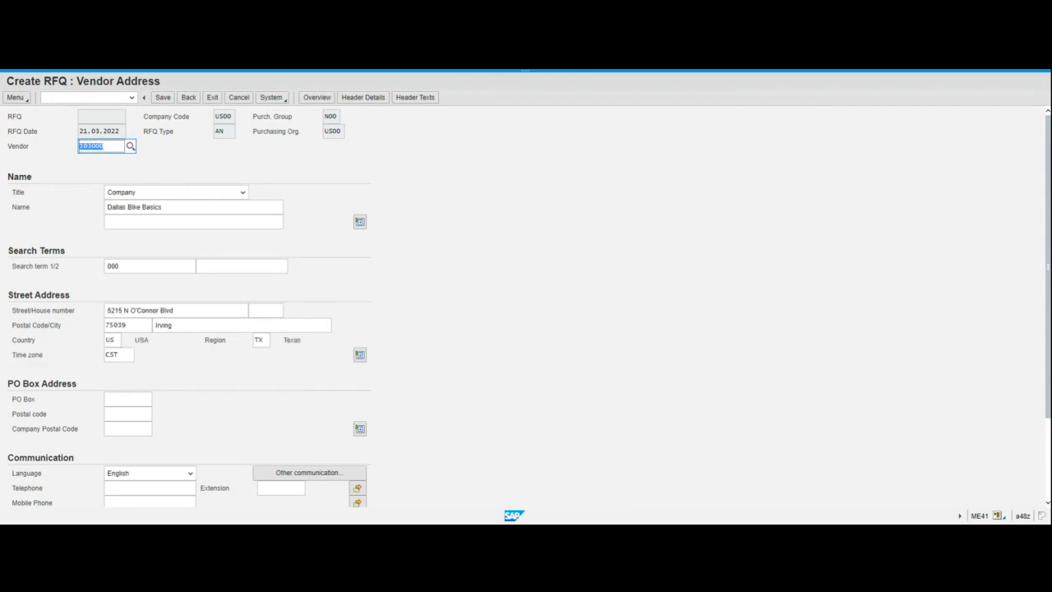
pyautogui.click(162, 98)
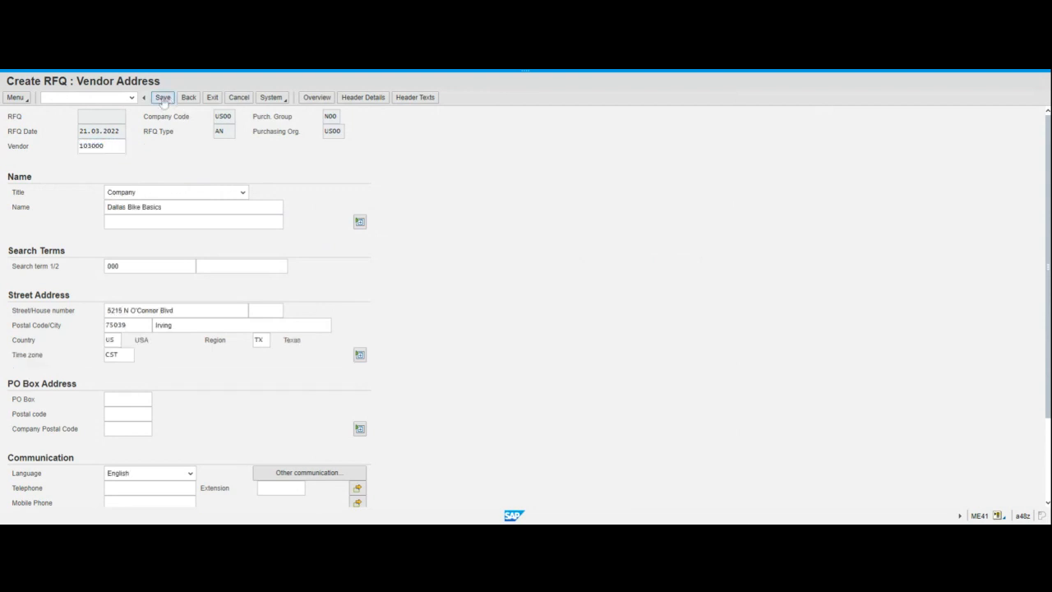
pyautogui.doubleClick(80, 515)
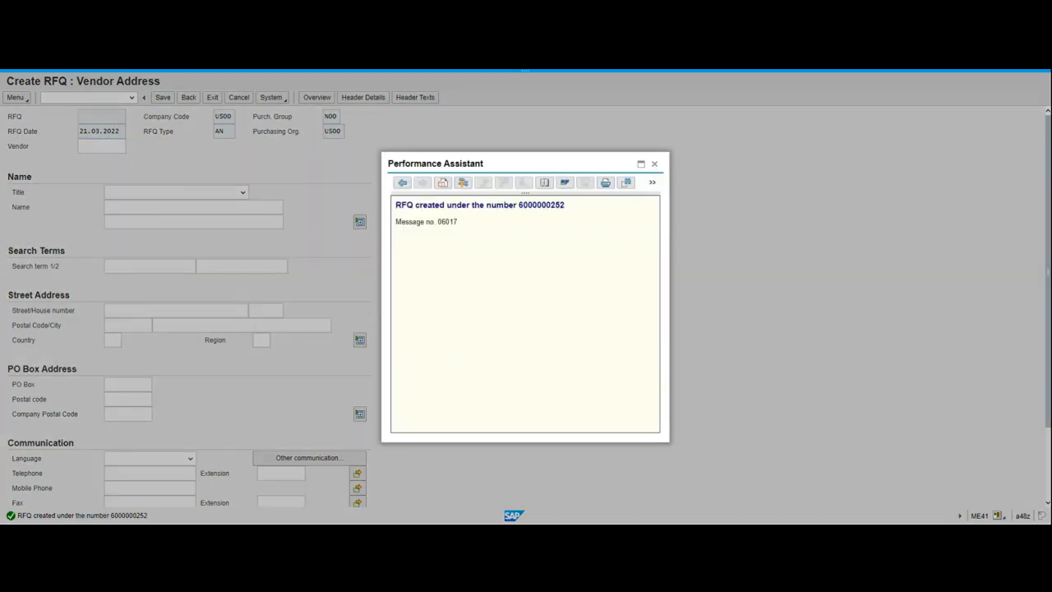
pyautogui.moveTo(518, 205); pyautogui.dragTo(566, 209)
pyautogui.click(656, 165)
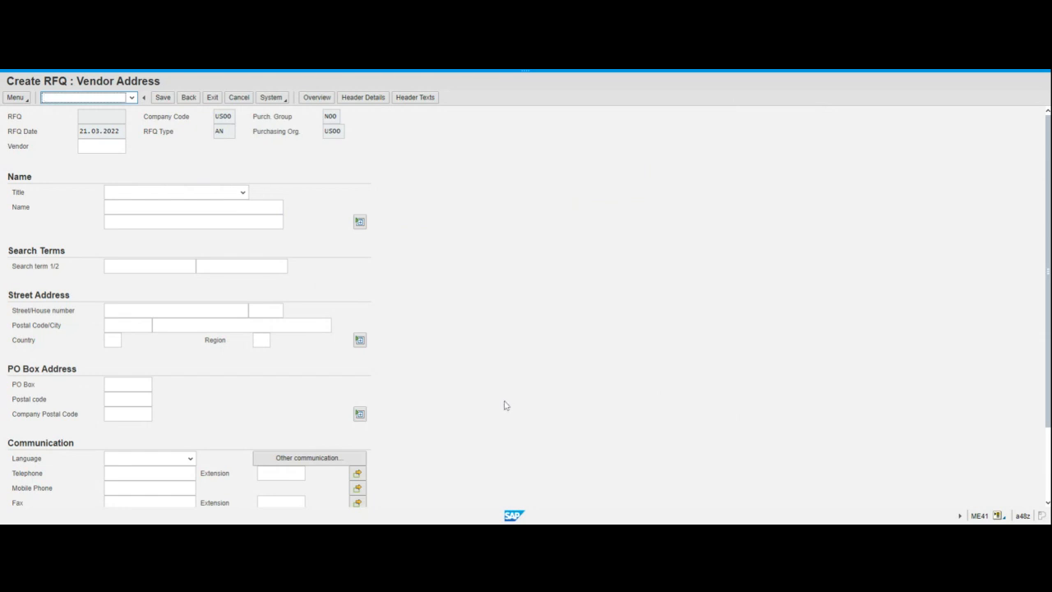
# Search vendors with term 000 and pick SPY GEAR as the next RFQ's vendor
pyautogui.click(118, 145)
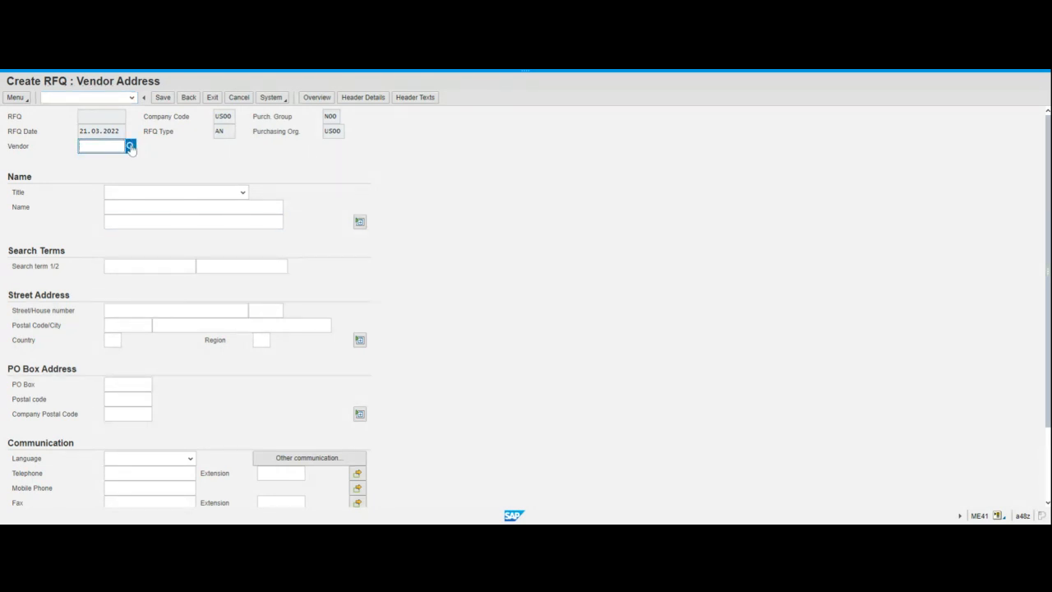
pyautogui.click(130, 146)
pyautogui.write('000')
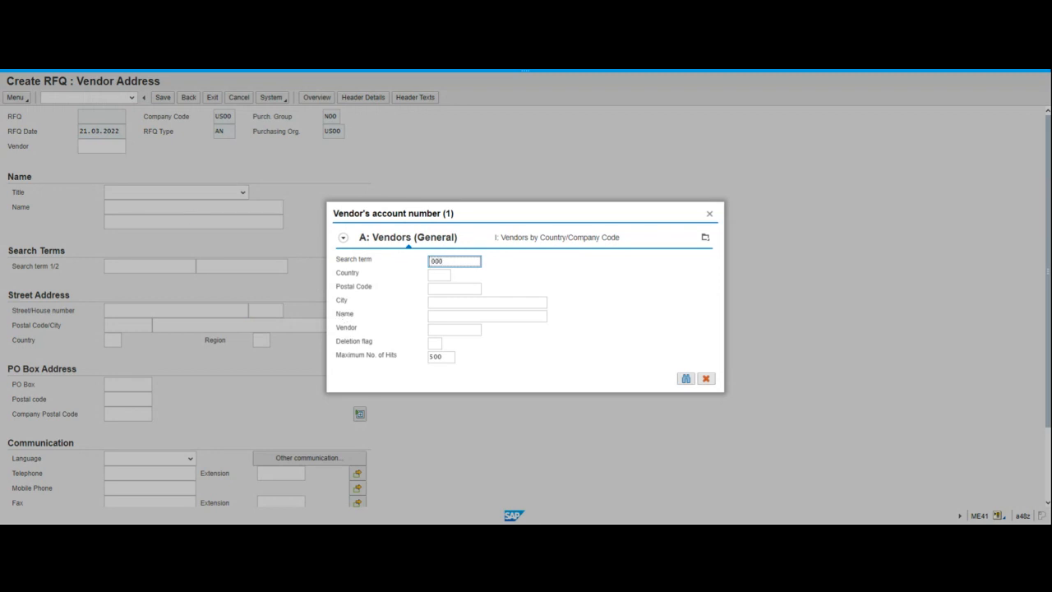
pyautogui.press('Return')
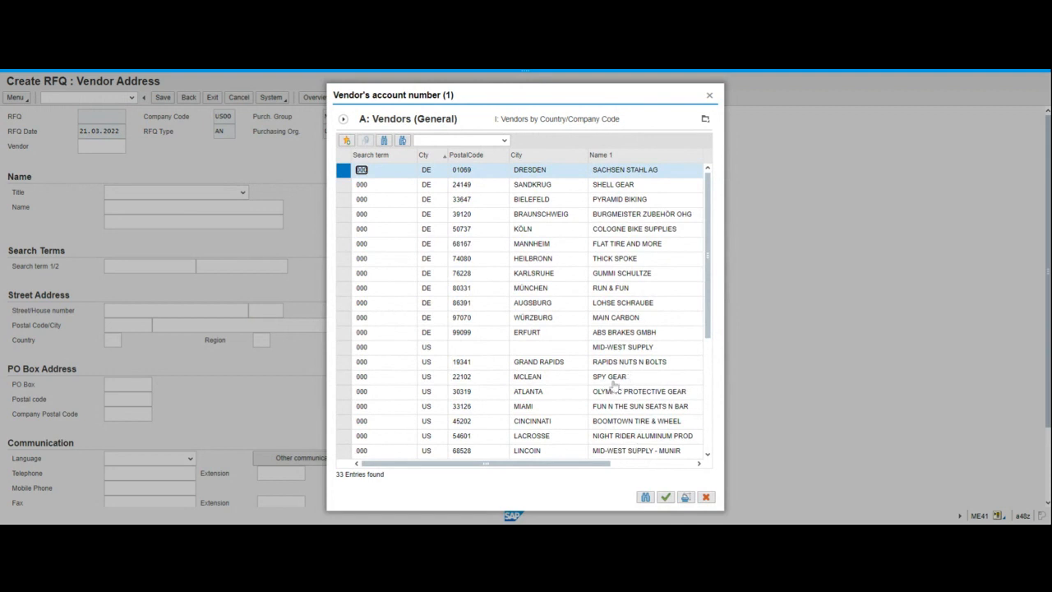
pyautogui.click(613, 378)
pyautogui.doubleClick(612, 383)
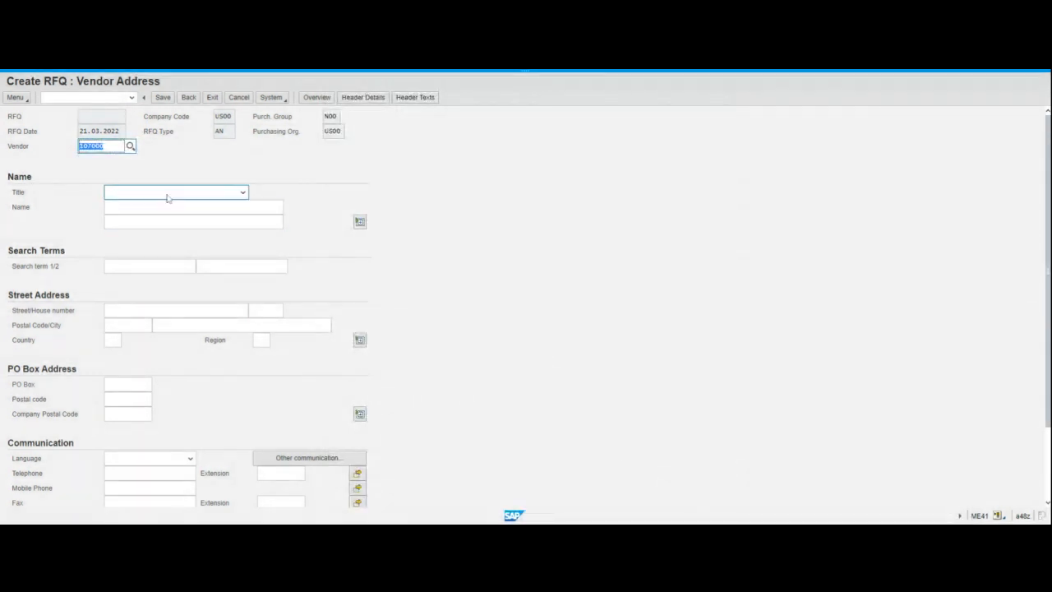
pyautogui.click(105, 146)
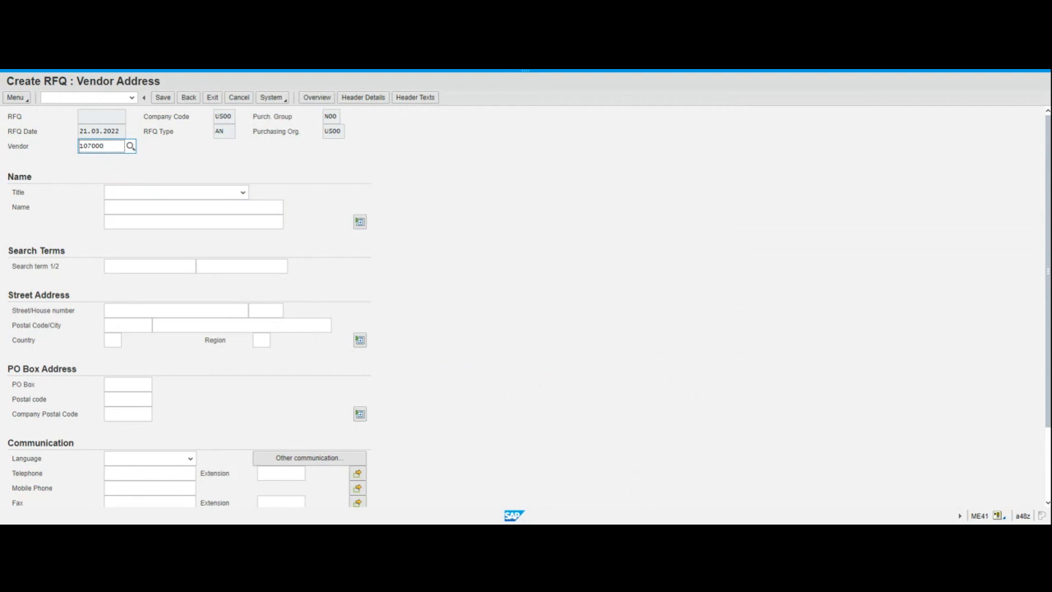
pyautogui.press('Return')
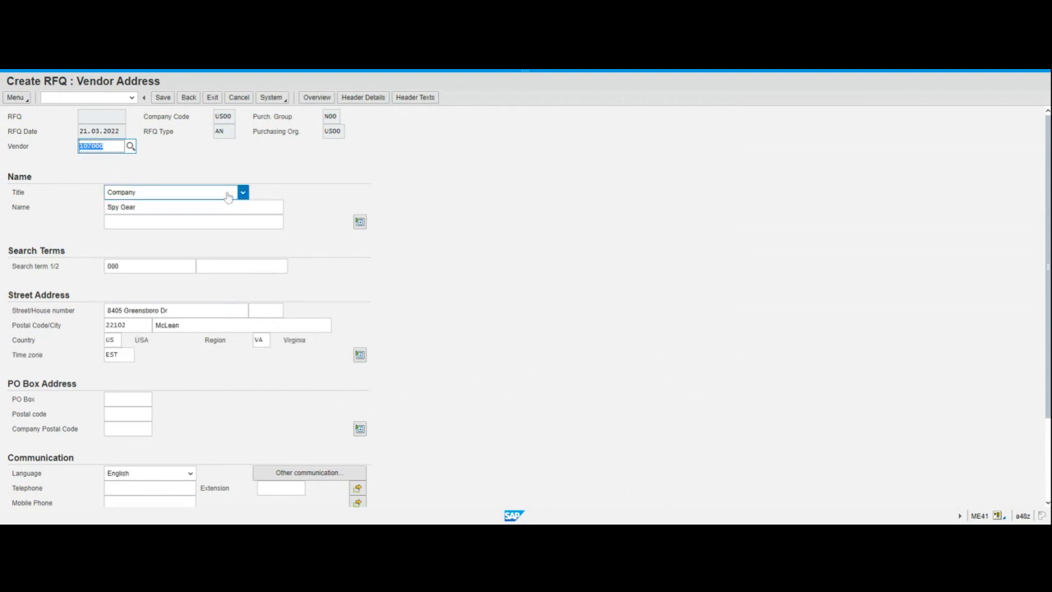
pyautogui.click(163, 100)
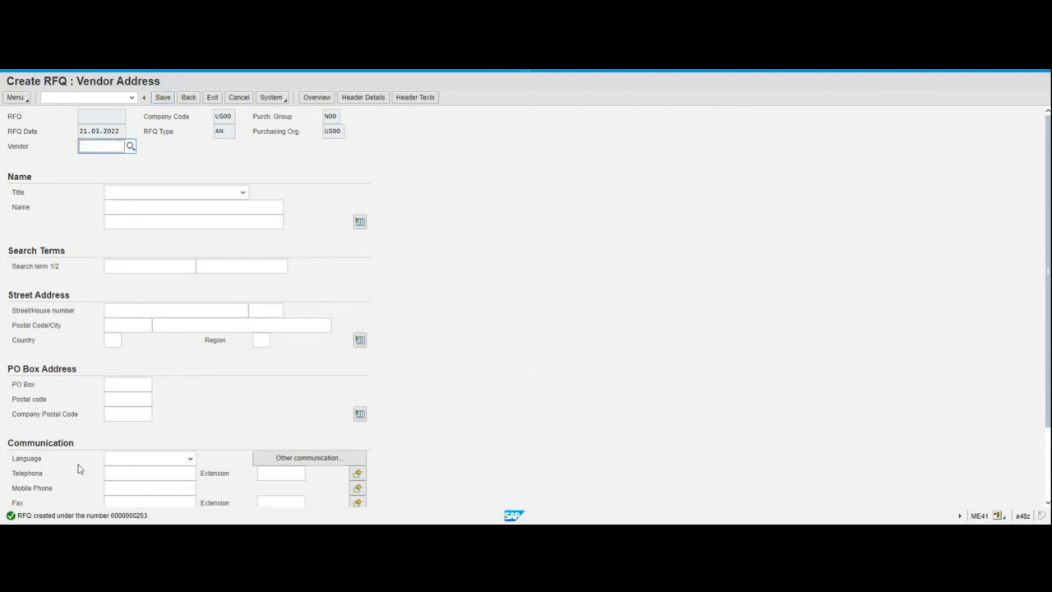
pyautogui.doubleClick(98, 515)
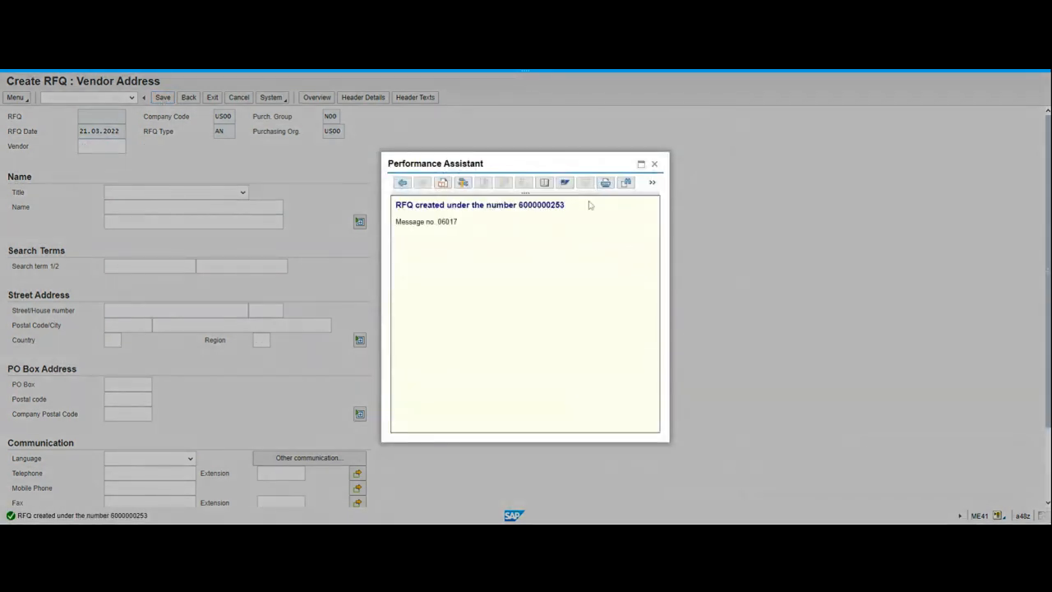
pyautogui.moveTo(519, 204); pyautogui.dragTo(567, 212)
pyautogui.hotkey('alt', 'Tab')
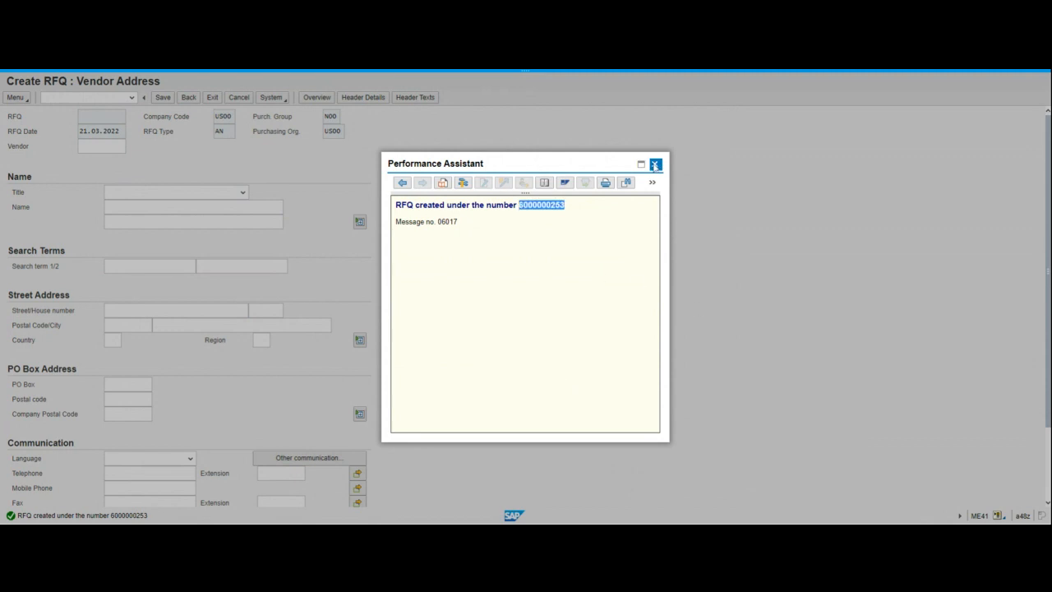
pyautogui.click(655, 166)
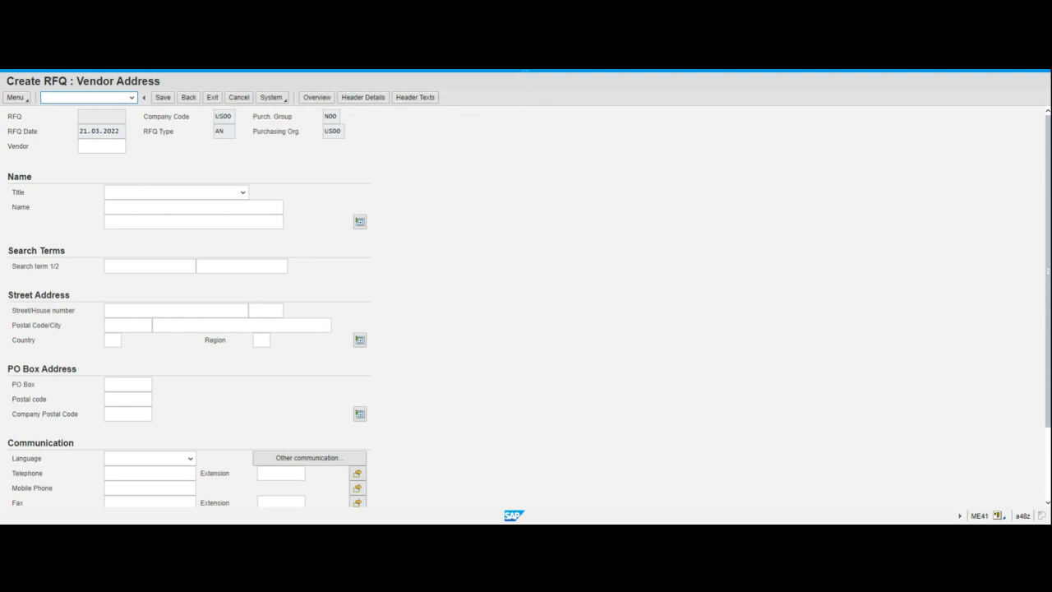
# Leave the Create RFQ: Vendor Address screen and return to SAP Easy Access
pyautogui.click(84, 97)
pyautogui.click(212, 98)
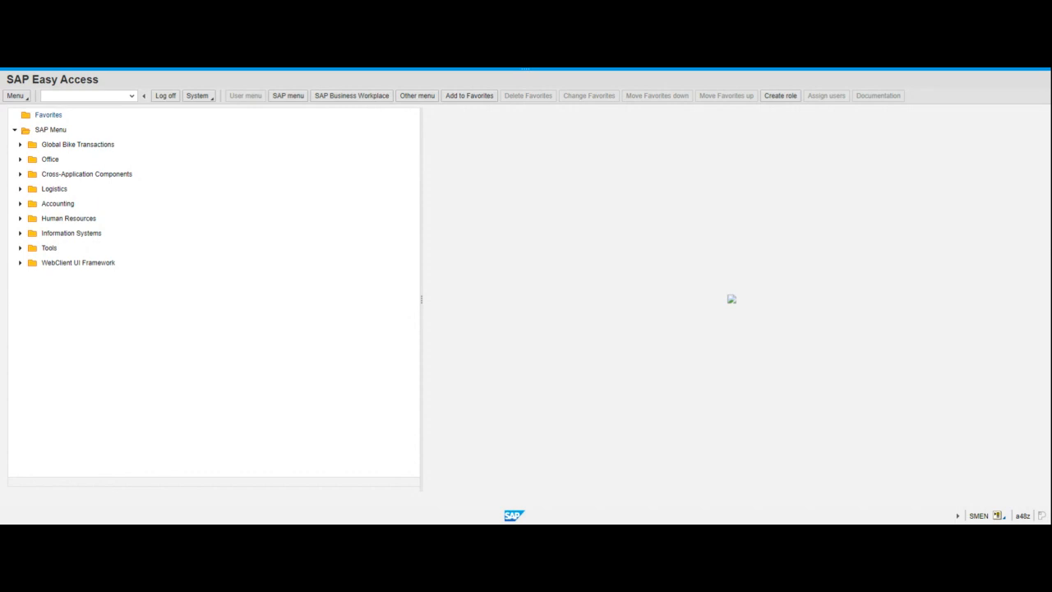
pyautogui.click(97, 96)
pyautogui.write('me4')
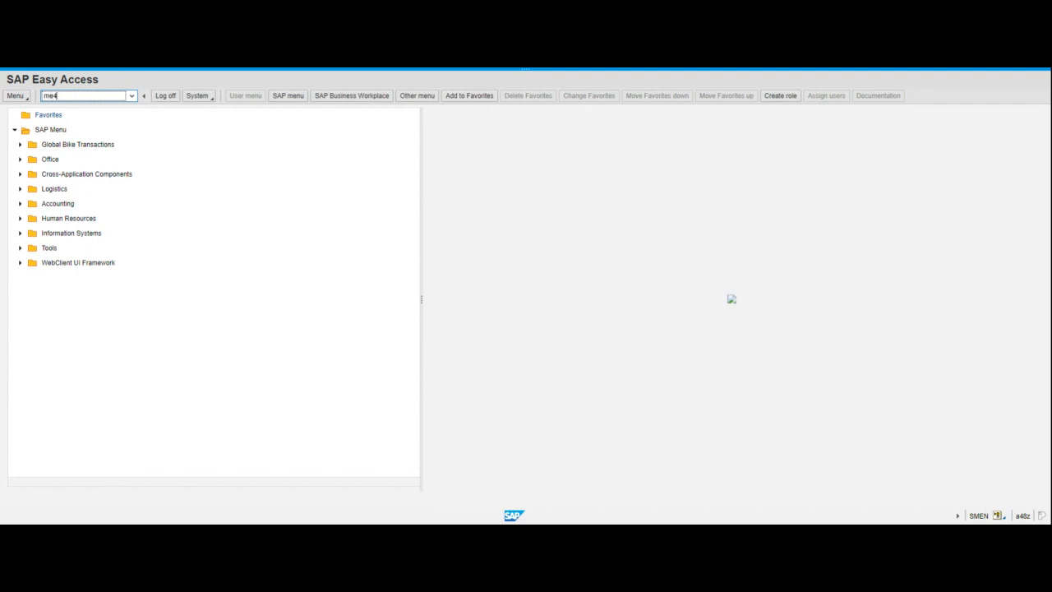
pyautogui.write('7')
pyautogui.press('Return')
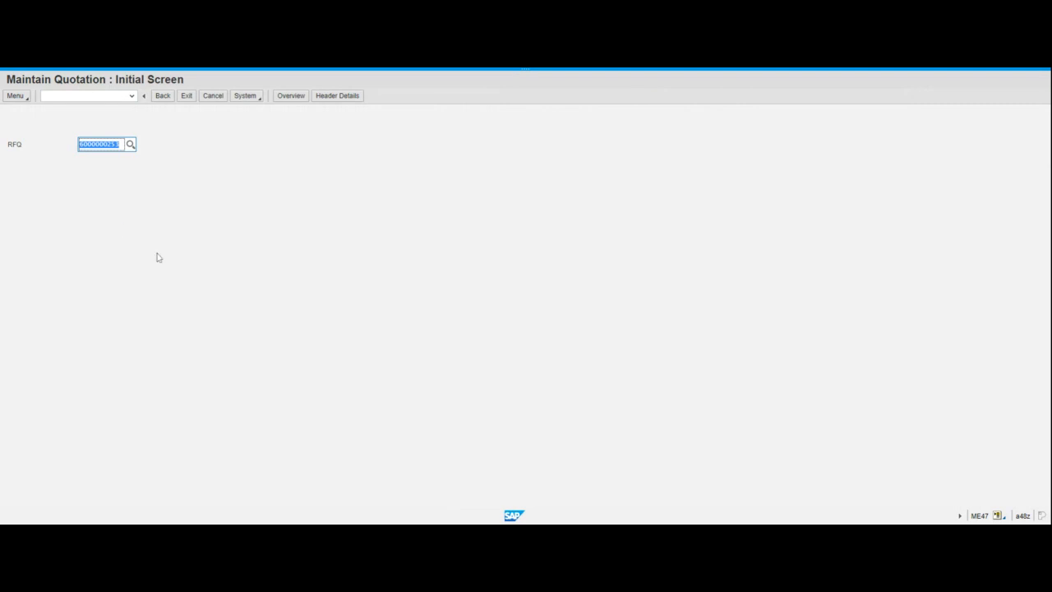
pyautogui.click(140, 69)
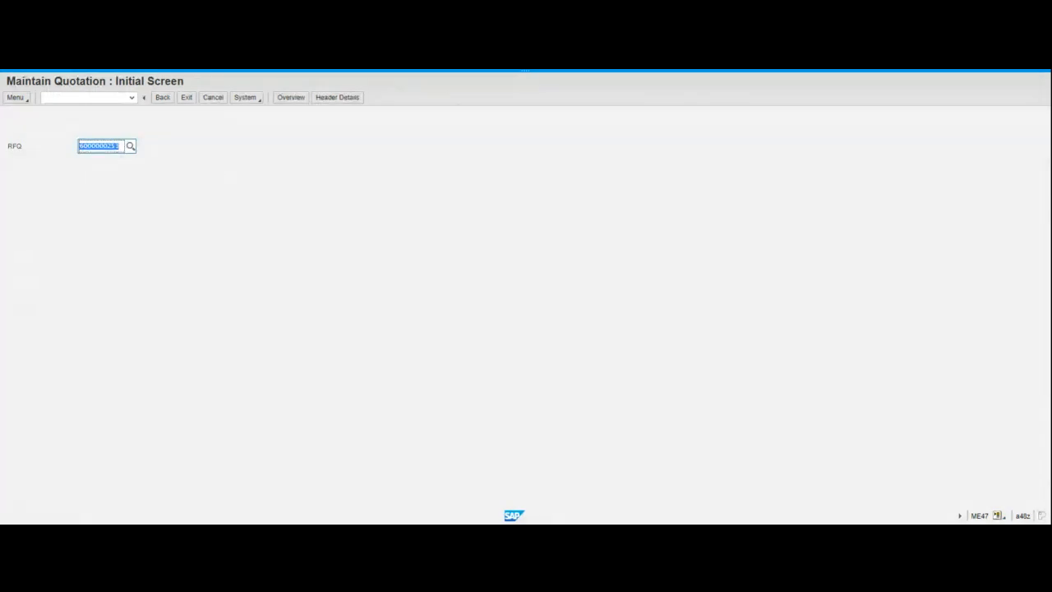
pyautogui.click(118, 146)
pyautogui.write('1')
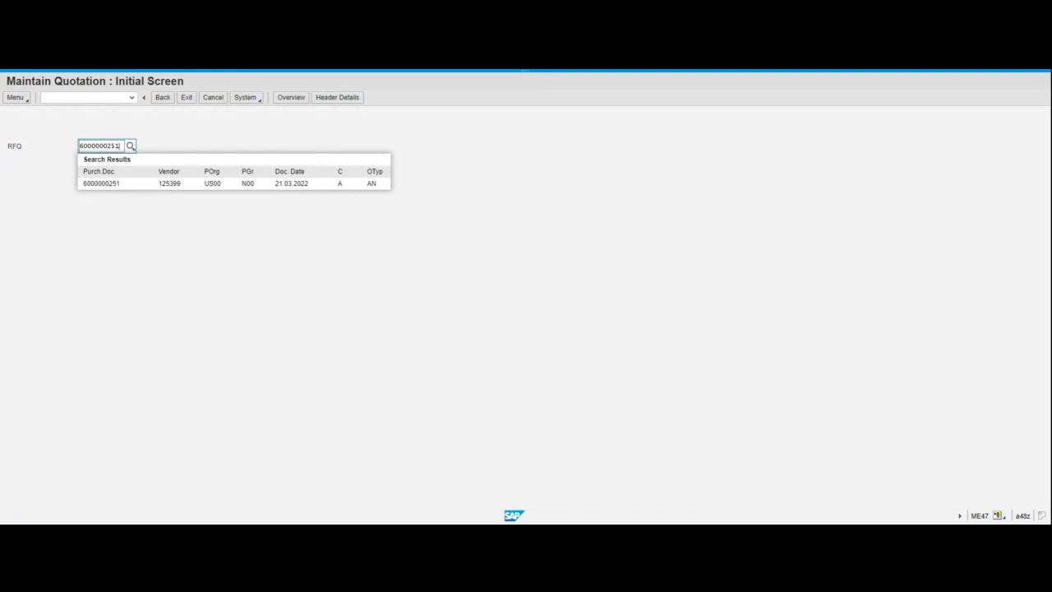
pyautogui.press('Return')
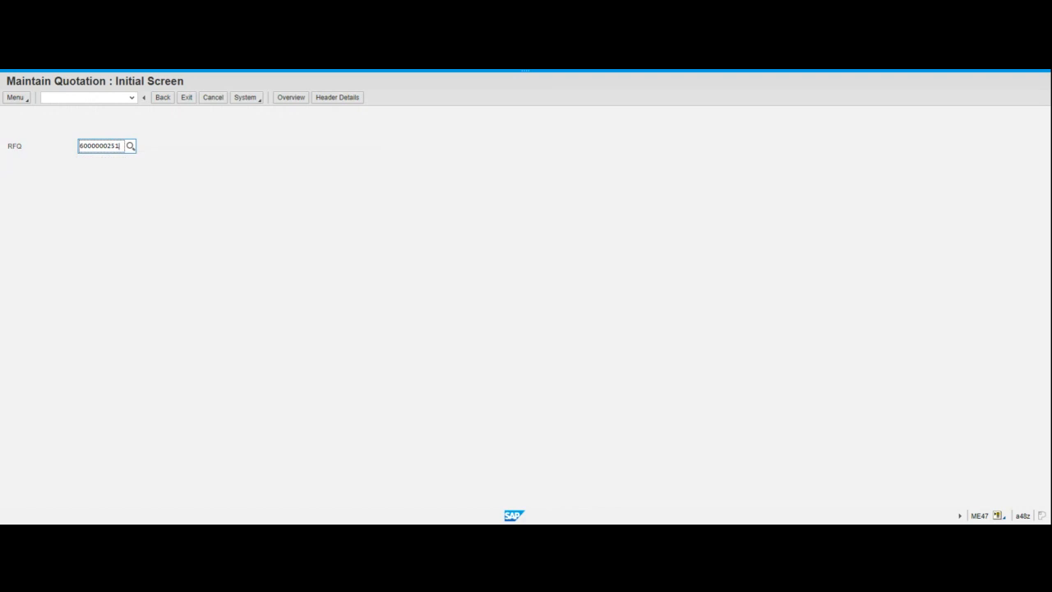
pyautogui.press('Return')
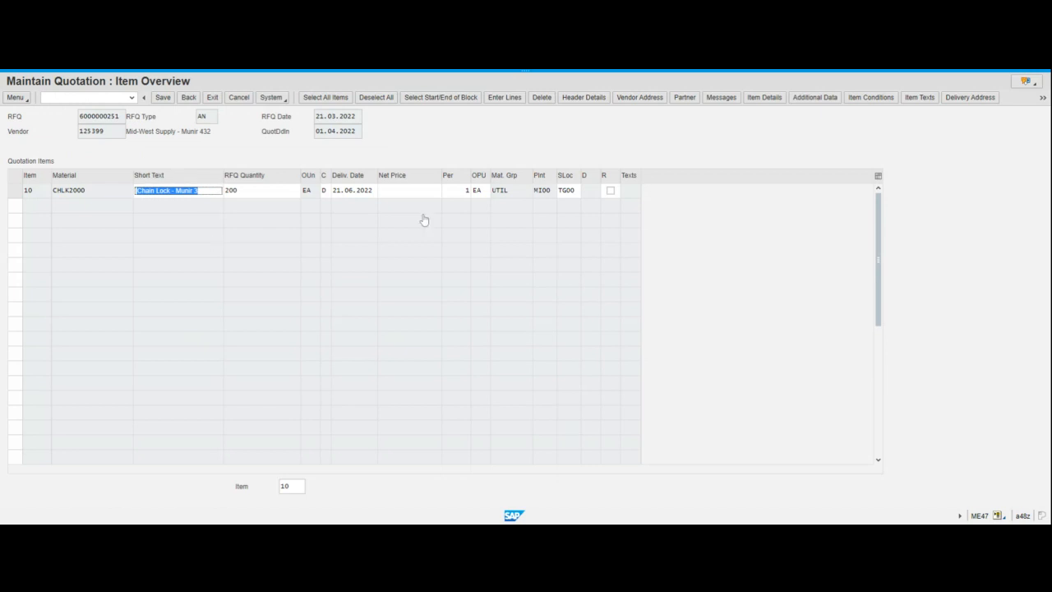
# Point out the vendor, RFQ type and vendor number in the quotation header
pyautogui.click(161, 136)
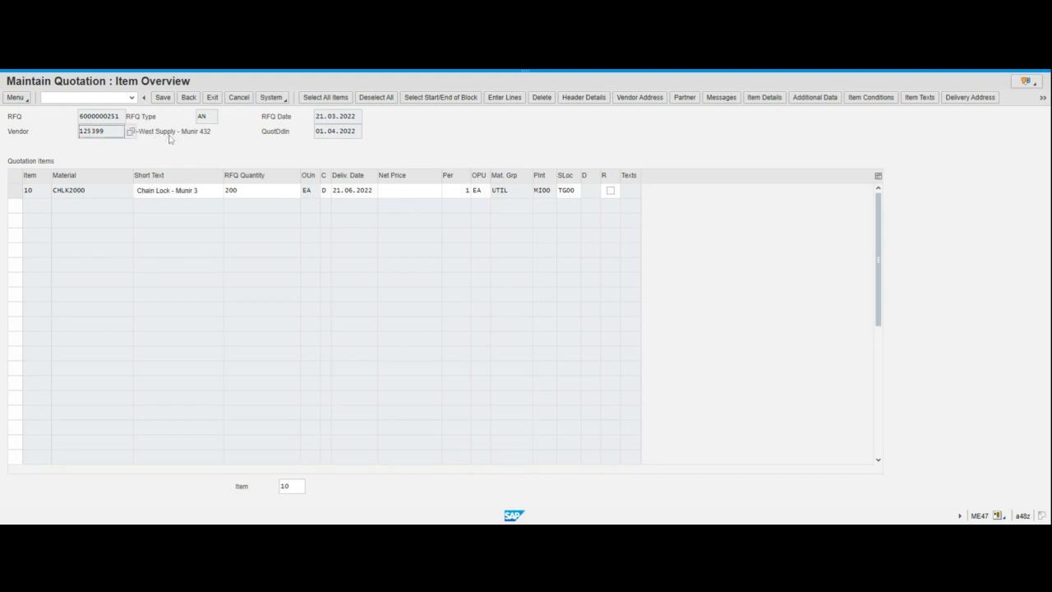
pyautogui.click(412, 190)
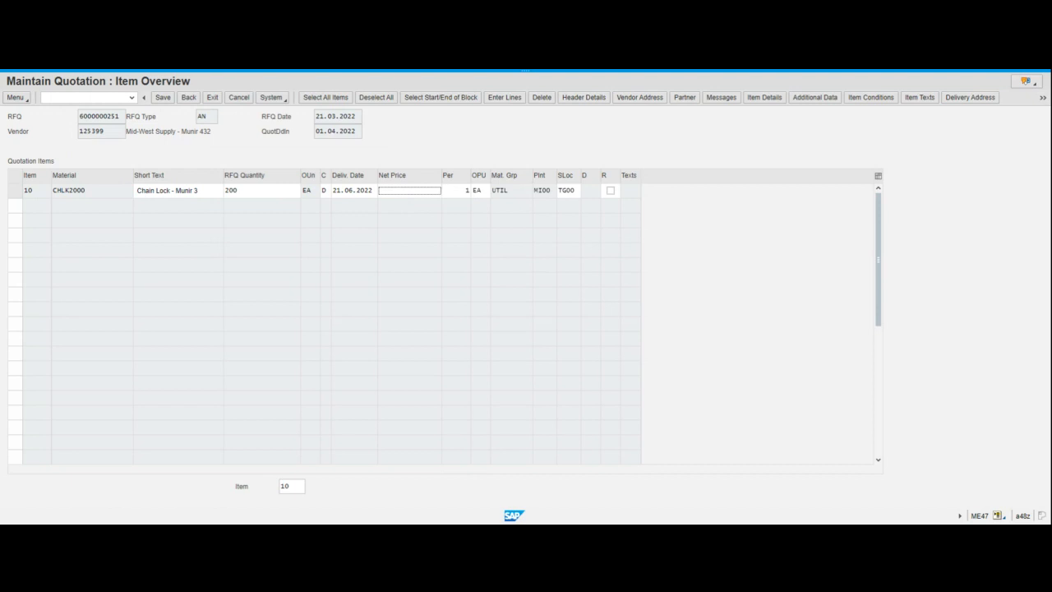
pyautogui.click(140, 120)
pyautogui.moveTo(208, 136); pyautogui.dragTo(180, 135)
pyautogui.click(138, 136)
pyautogui.click(86, 135)
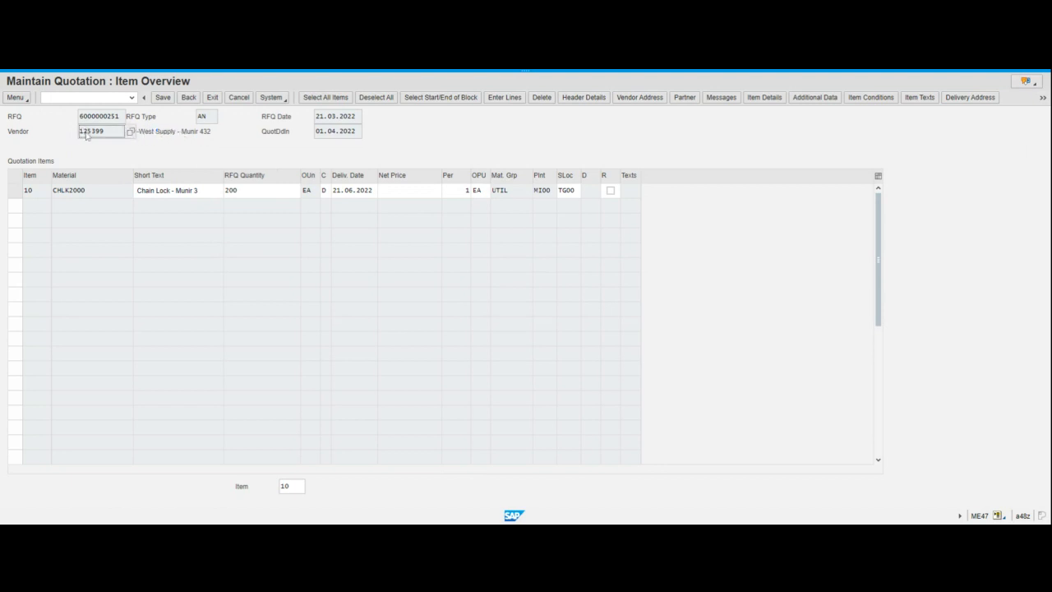
# Enter a net price of 32 for item 10 (CHLK2000)
pyautogui.click(411, 193)
pyautogui.write('32')
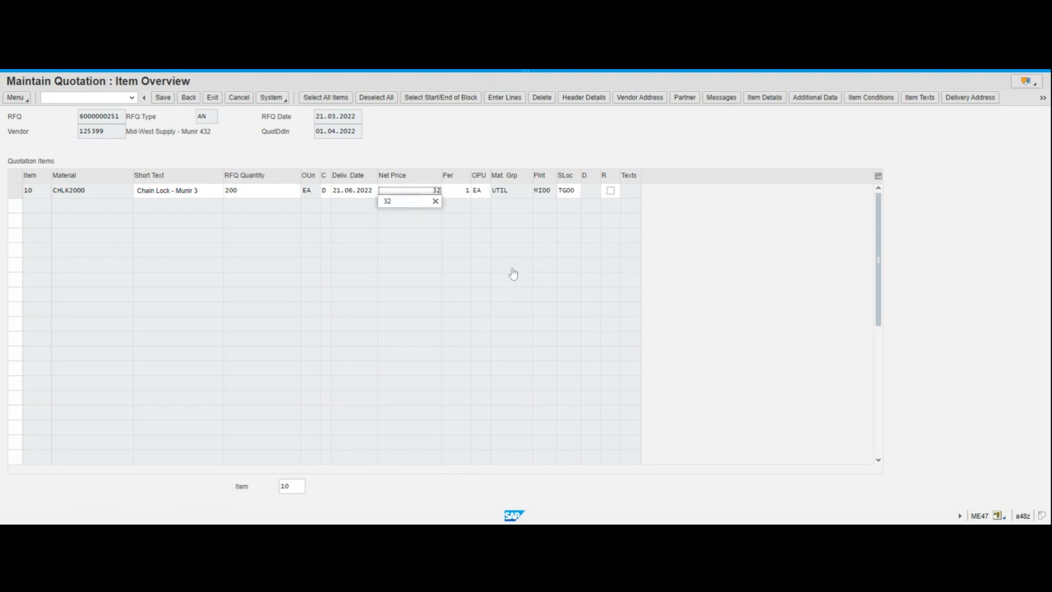
pyautogui.press('Return')
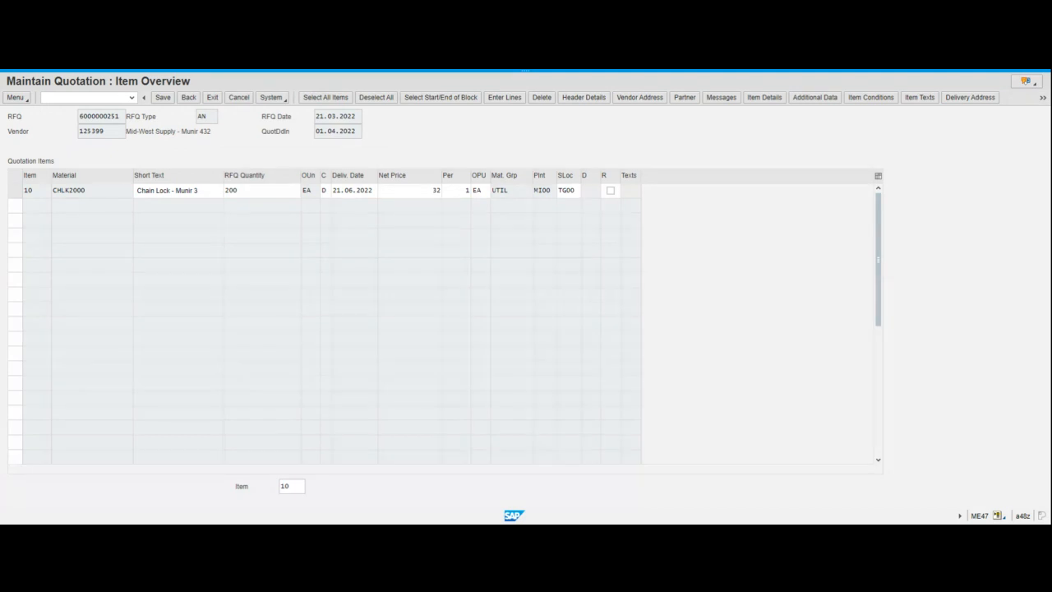
# Select item 10 and show its PB00 gross price condition of 32,00 USD per EA
pyautogui.click(14, 192)
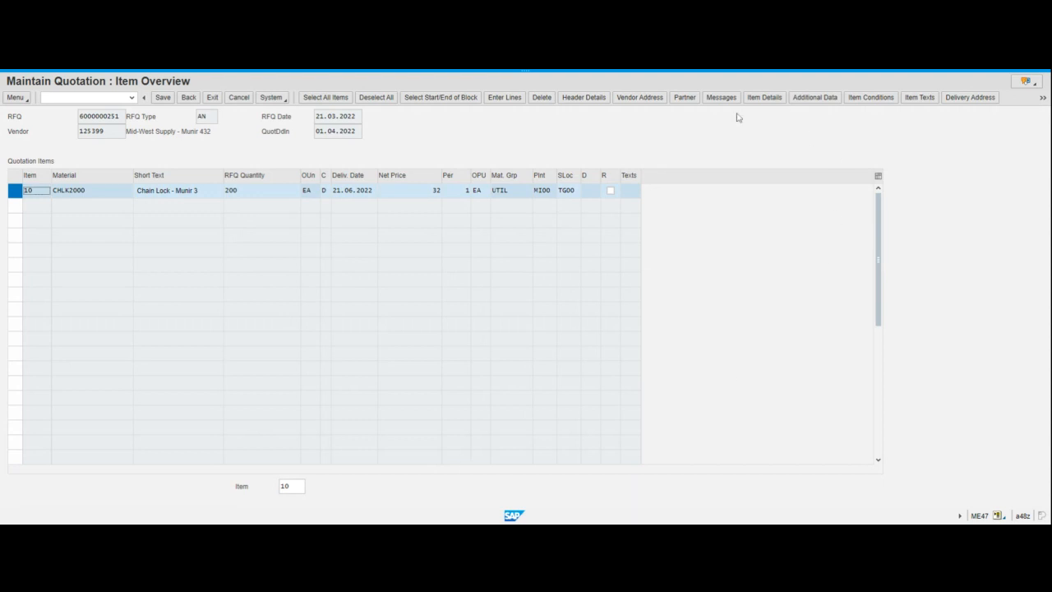
pyautogui.click(867, 99)
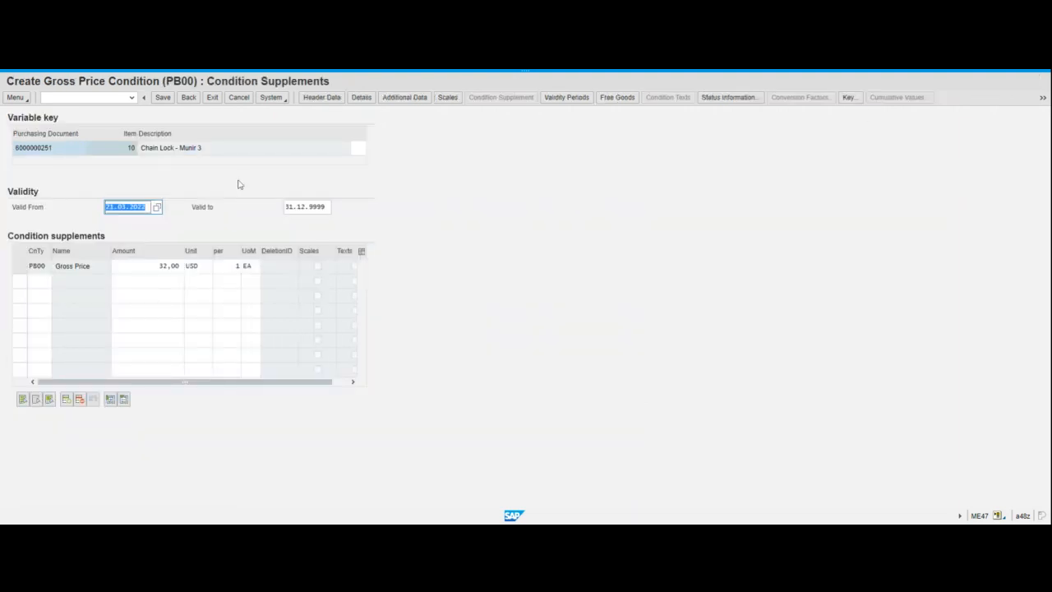
# Set the gross price condition's validity end to 21 June 2022 via the calendar
pyautogui.click(293, 243)
pyautogui.press('Tab')
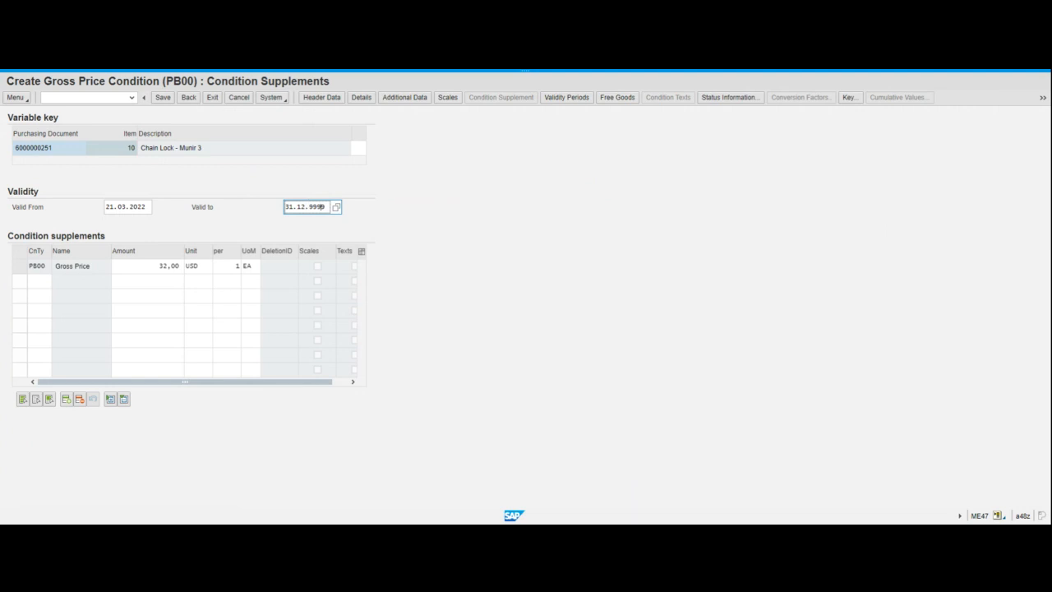
pyautogui.click(336, 208)
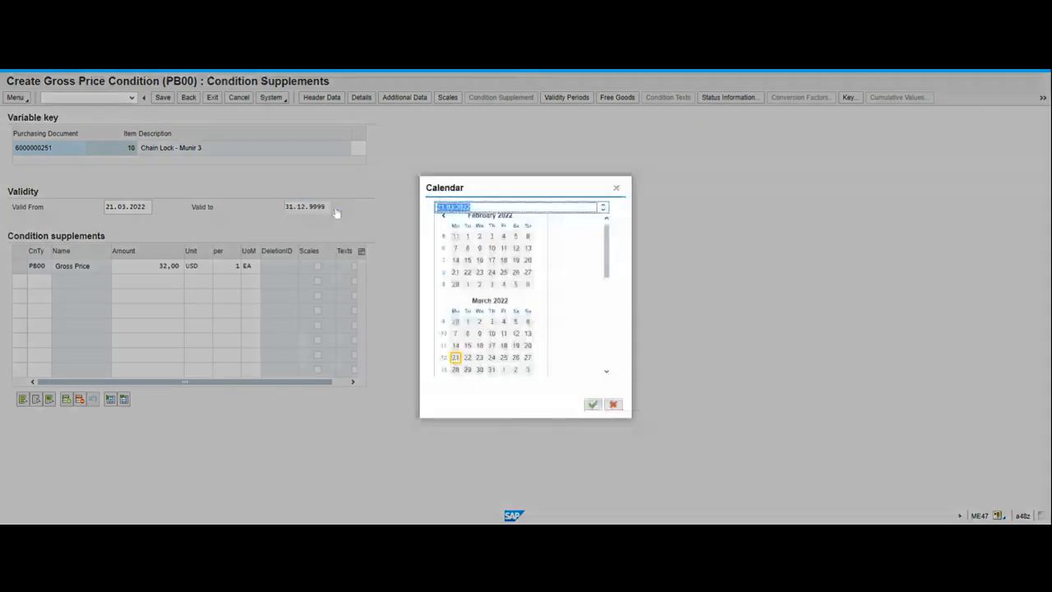
pyautogui.click(606, 374)
pyautogui.scroll(-3, 608, 375)
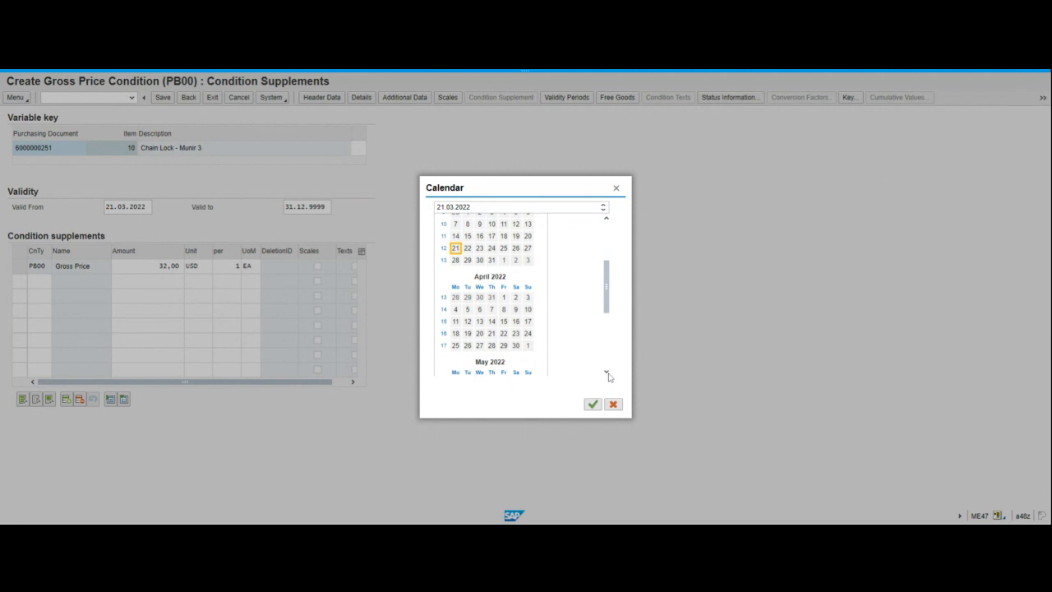
pyautogui.click(607, 374)
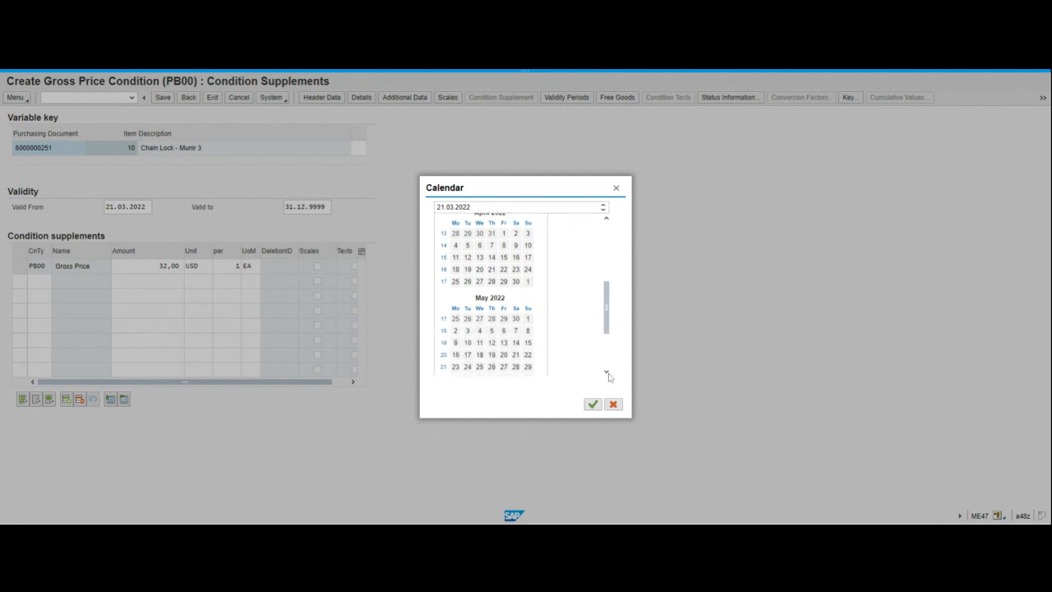
pyautogui.scroll(-2, 608, 376)
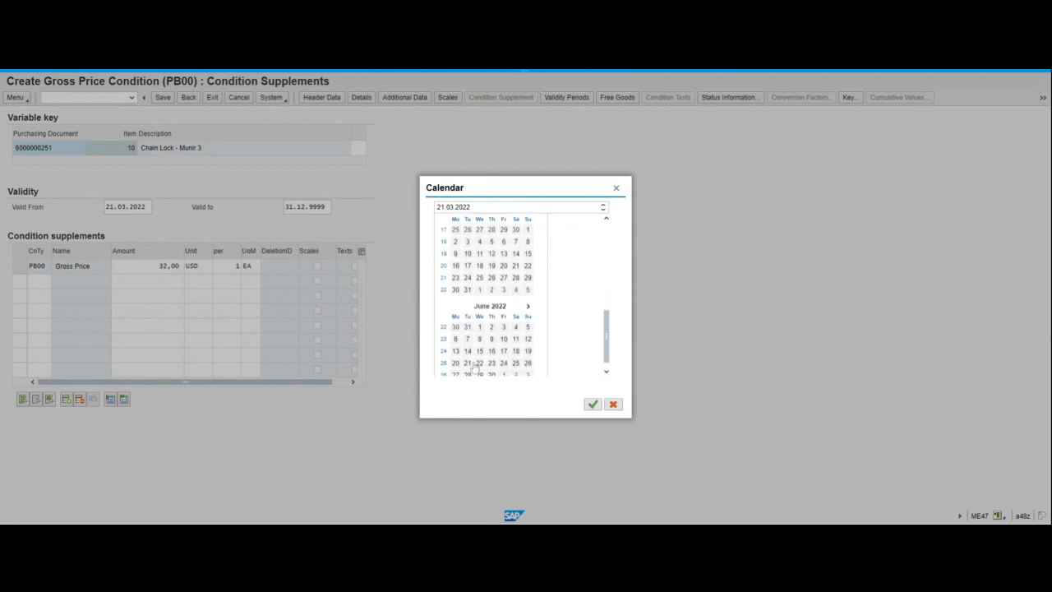
pyautogui.click(467, 363)
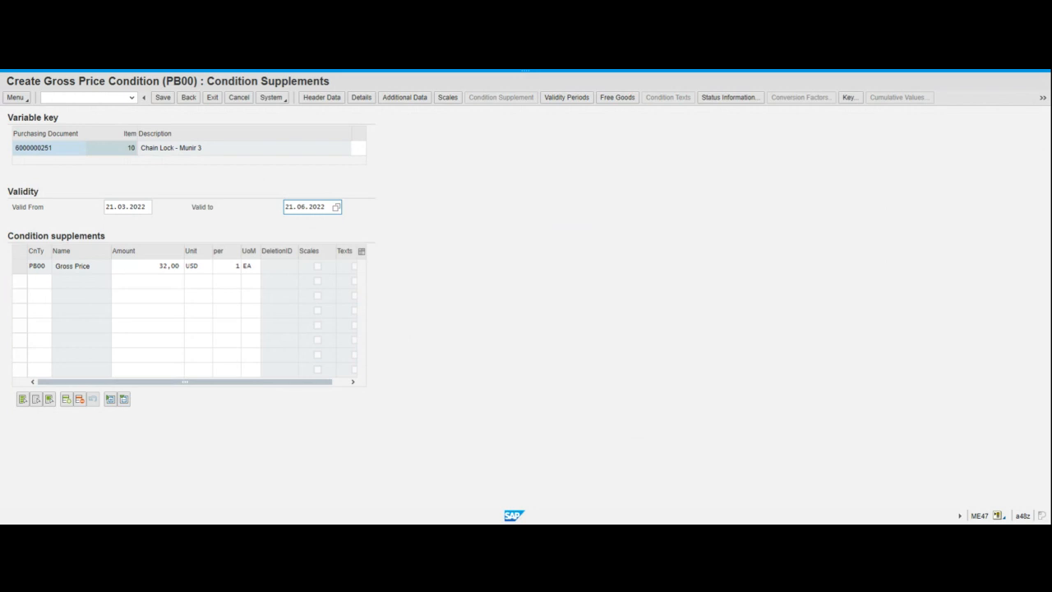
# Review the new end date 21.06.2022 and go back to the item overview
pyautogui.click(649, 164)
pyautogui.moveTo(285, 207); pyautogui.dragTo(326, 206)
pyautogui.click(428, 217)
pyautogui.click(188, 97)
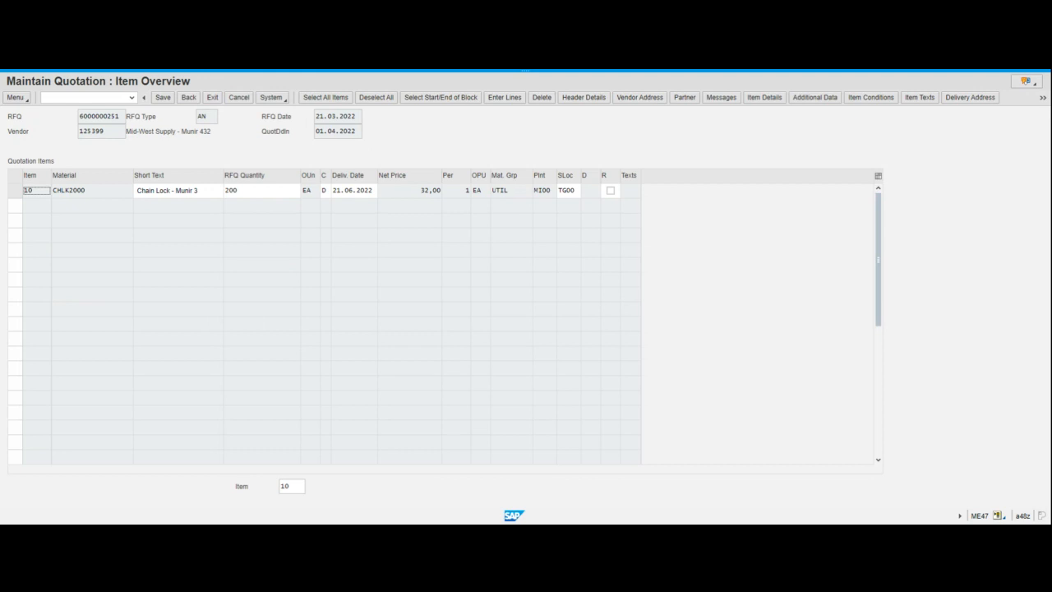
pyautogui.click(164, 101)
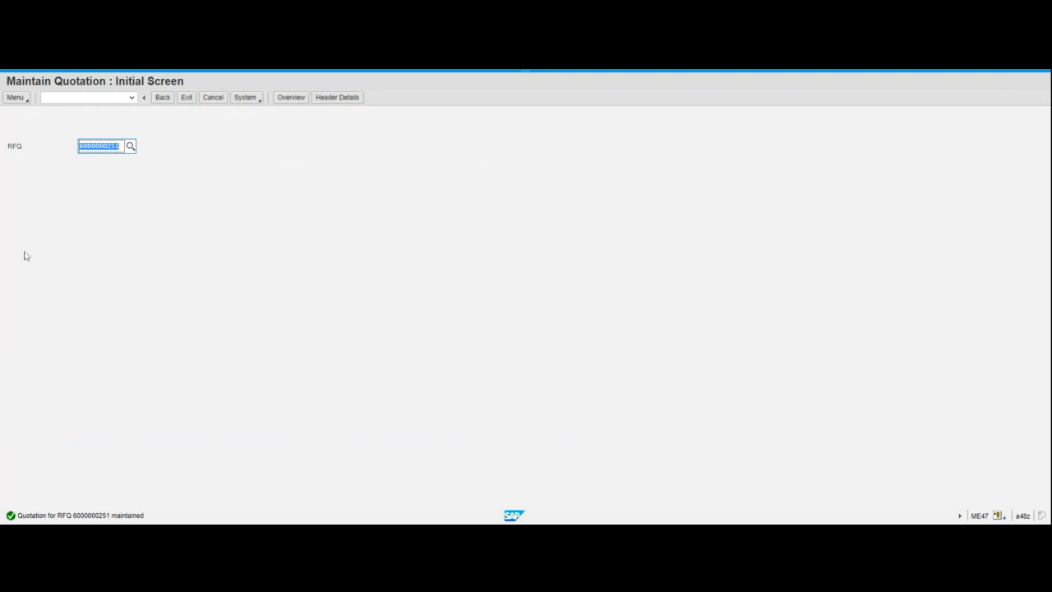
pyautogui.click(120, 146)
pyautogui.press('BackSpace')
pyautogui.write('2')
pyautogui.press('Return')
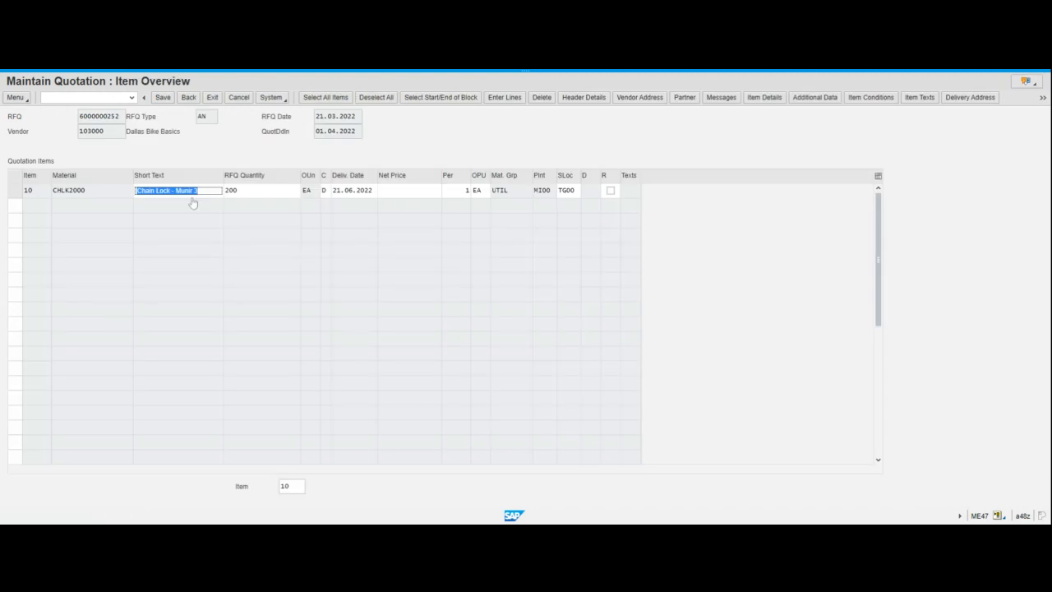
pyautogui.click(141, 132)
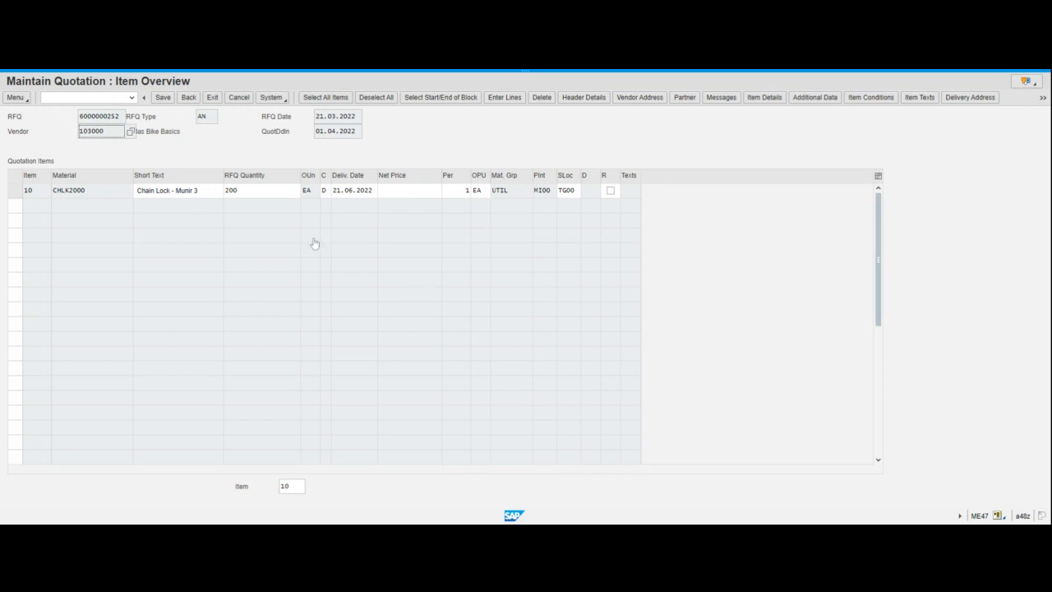
pyautogui.click(417, 194)
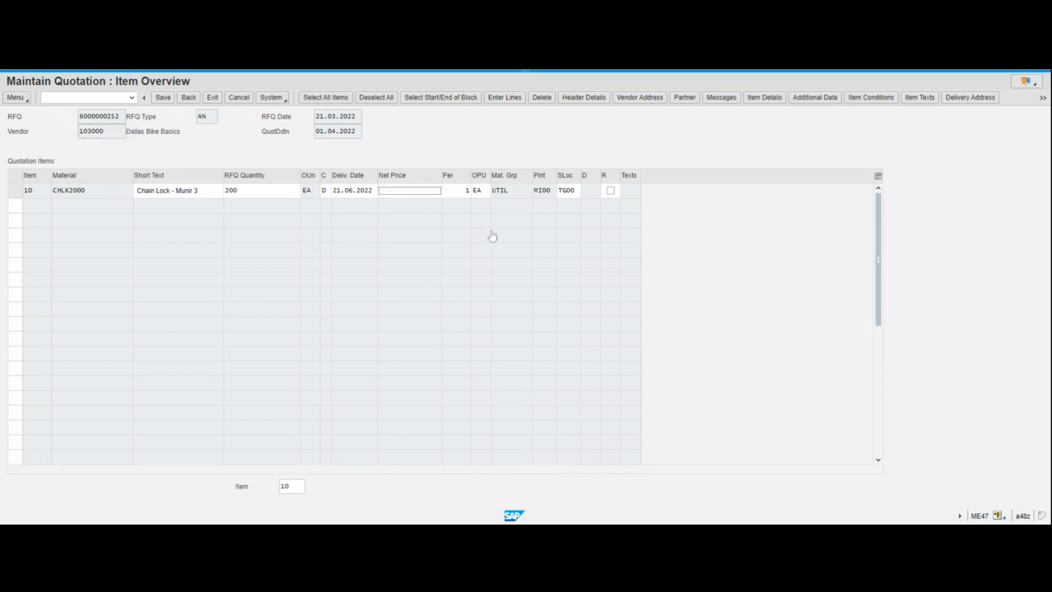
pyautogui.write('30')
pyautogui.write('.5')
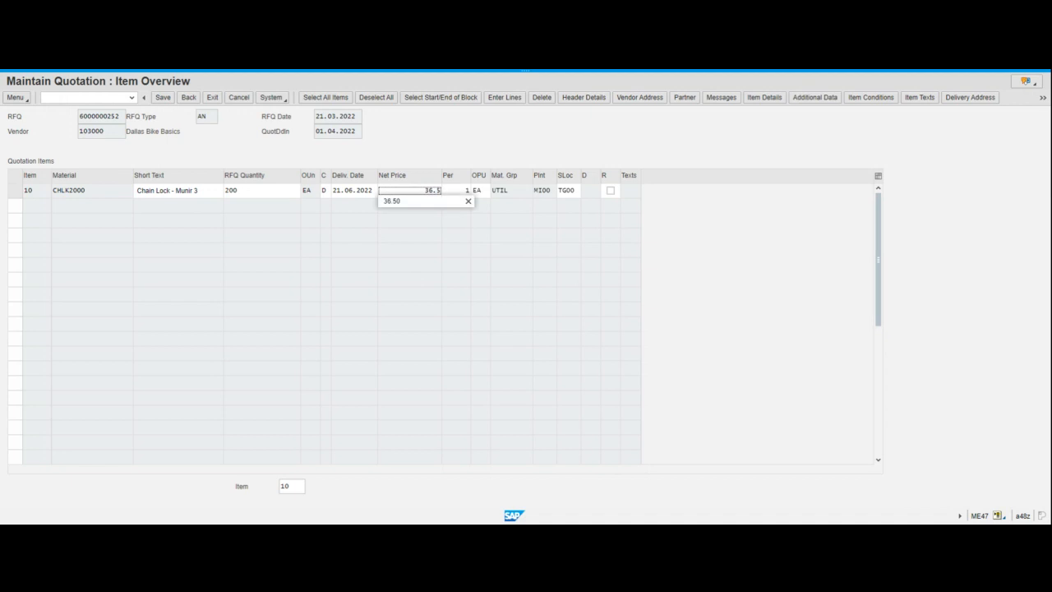
pyautogui.click(408, 202)
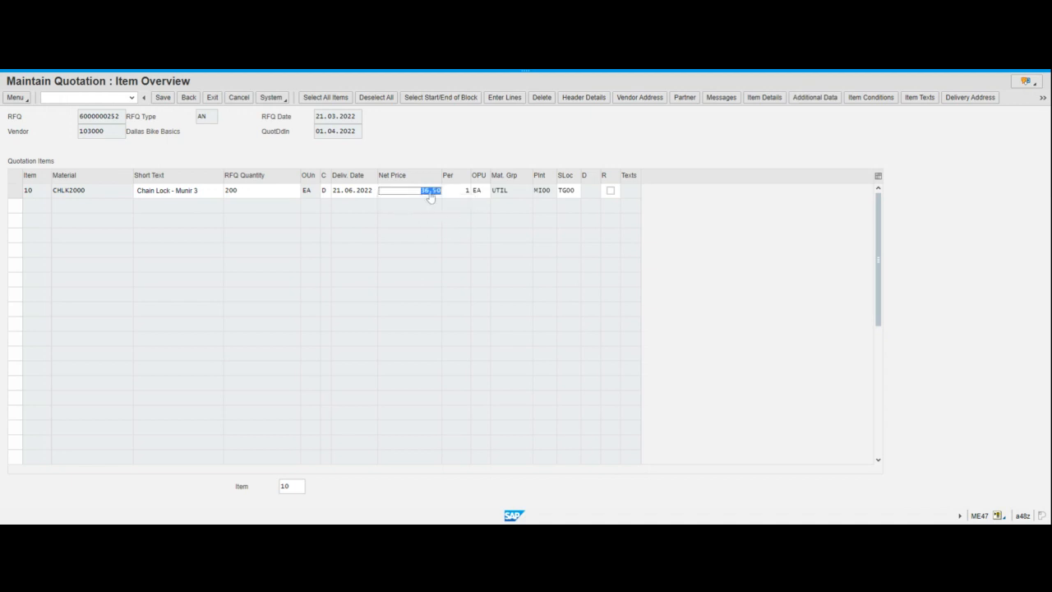
pyautogui.click(429, 194)
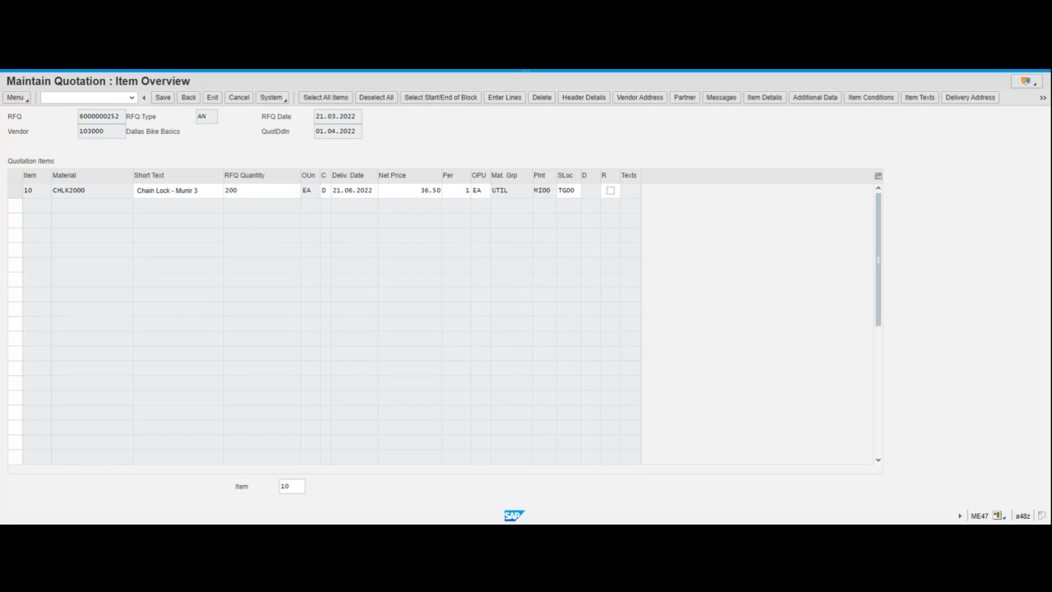
# Correct item 10's net price to 36,50, using a comma as the decimal separator
pyautogui.click(429, 191)
pyautogui.press('Return')
pyautogui.click(16, 191)
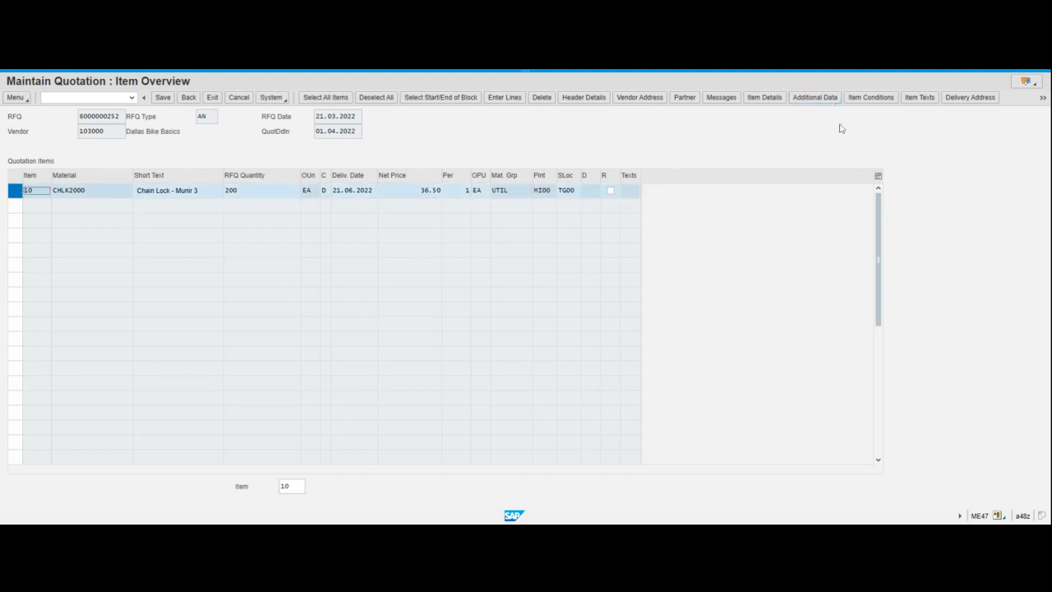
pyautogui.click(864, 99)
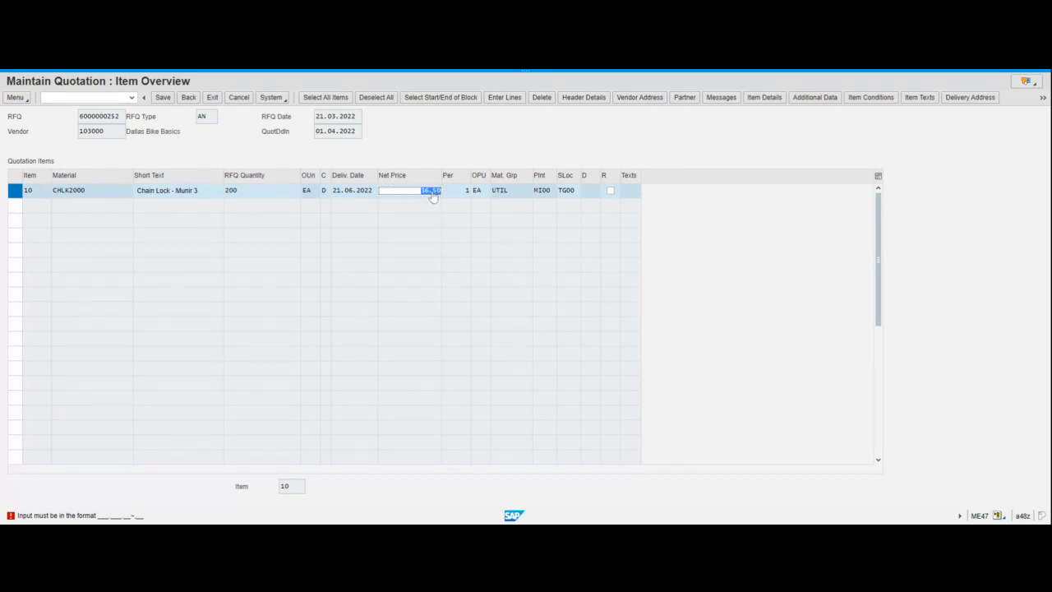
pyautogui.click(432, 193)
pyautogui.press('BackSpace')
pyautogui.write(',')
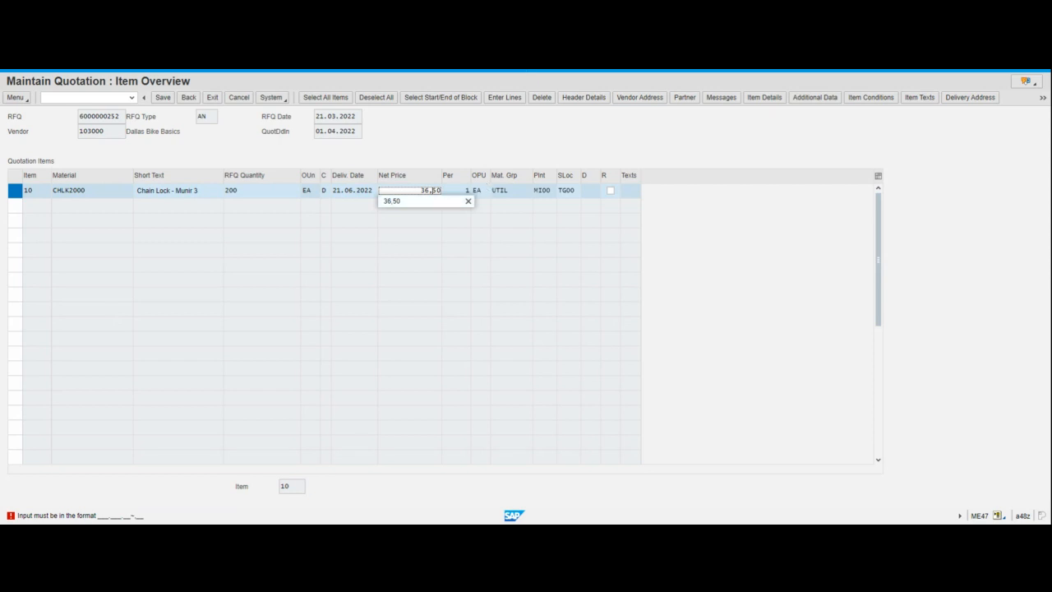
pyautogui.press('Return')
# Set the 36,50 USD gross price condition's validity end to 21.06.2022 and return to the item overview
pyautogui.click(872, 98)
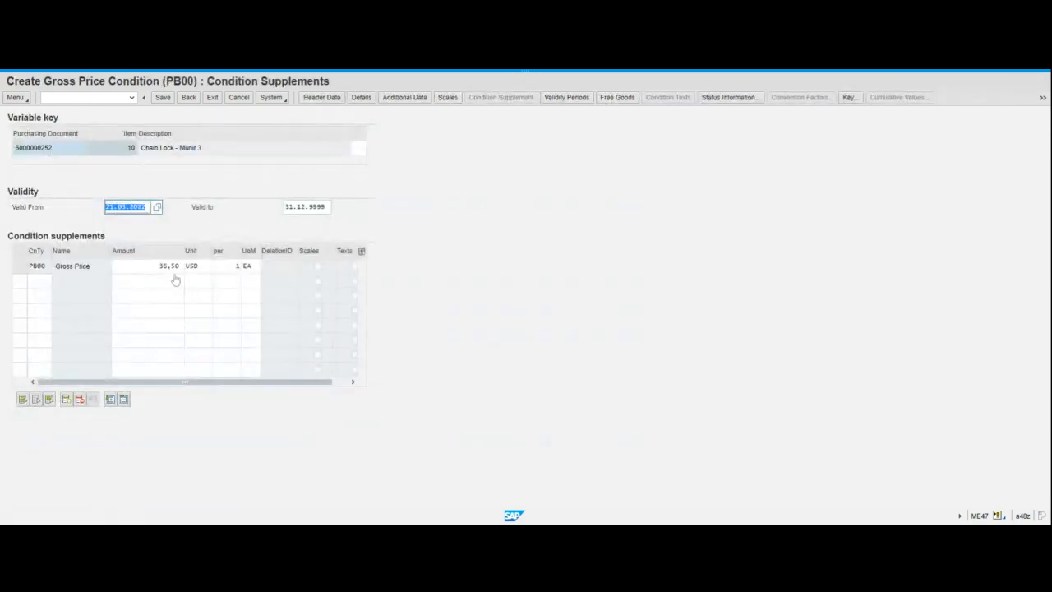
pyautogui.press('Tab')
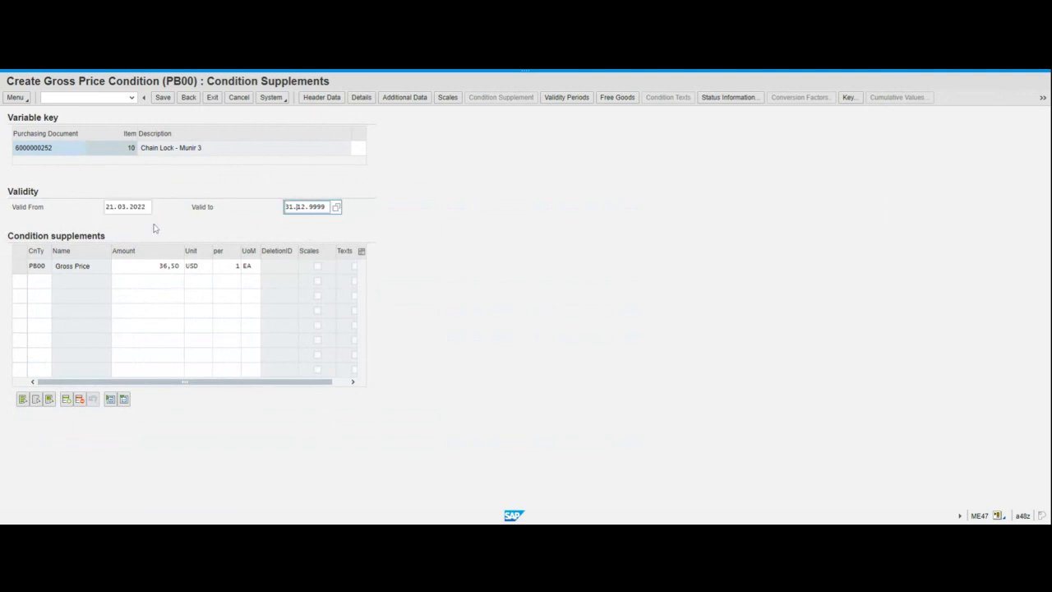
pyautogui.click(288, 206)
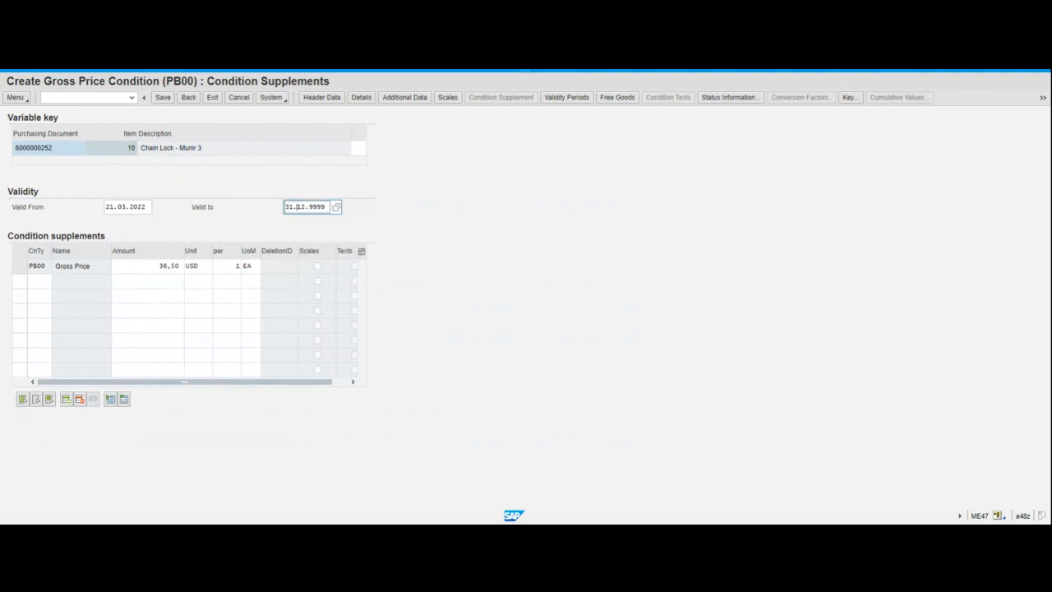
pyautogui.click(339, 213)
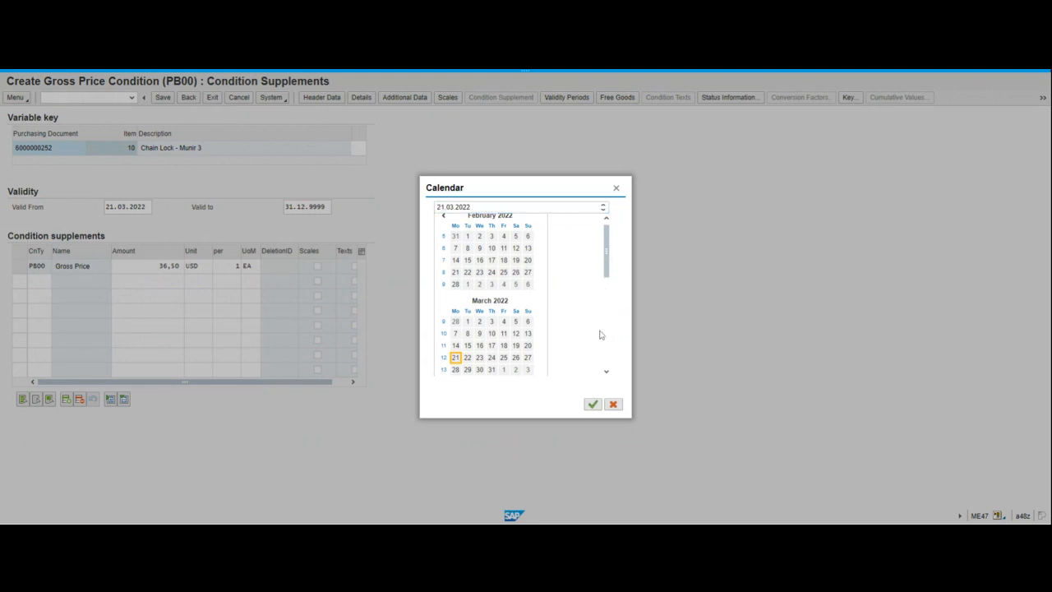
pyautogui.scroll(-4, 605, 333)
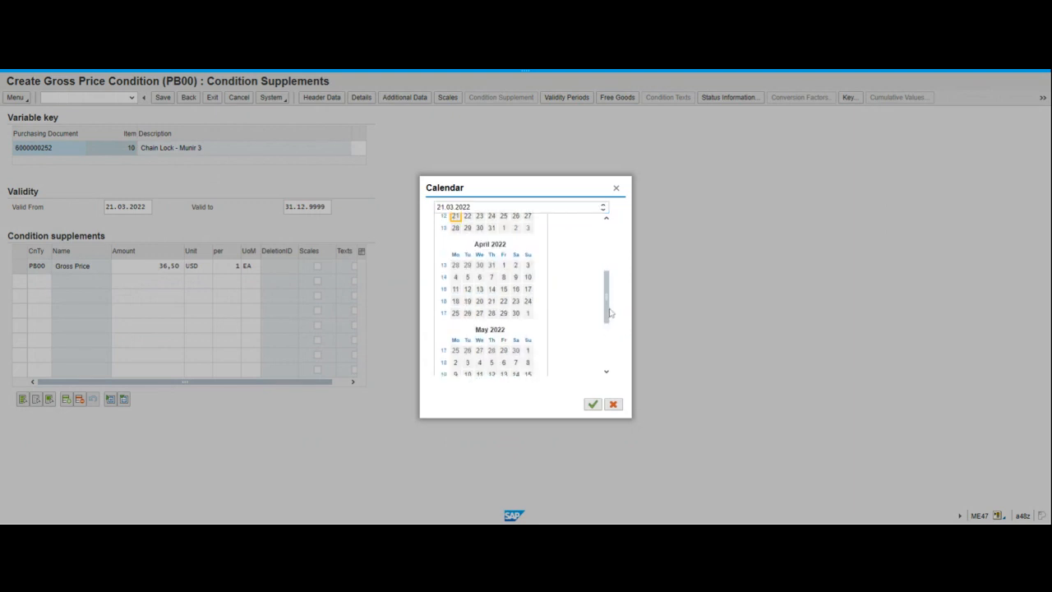
pyautogui.moveTo(607, 309); pyautogui.dragTo(606, 347)
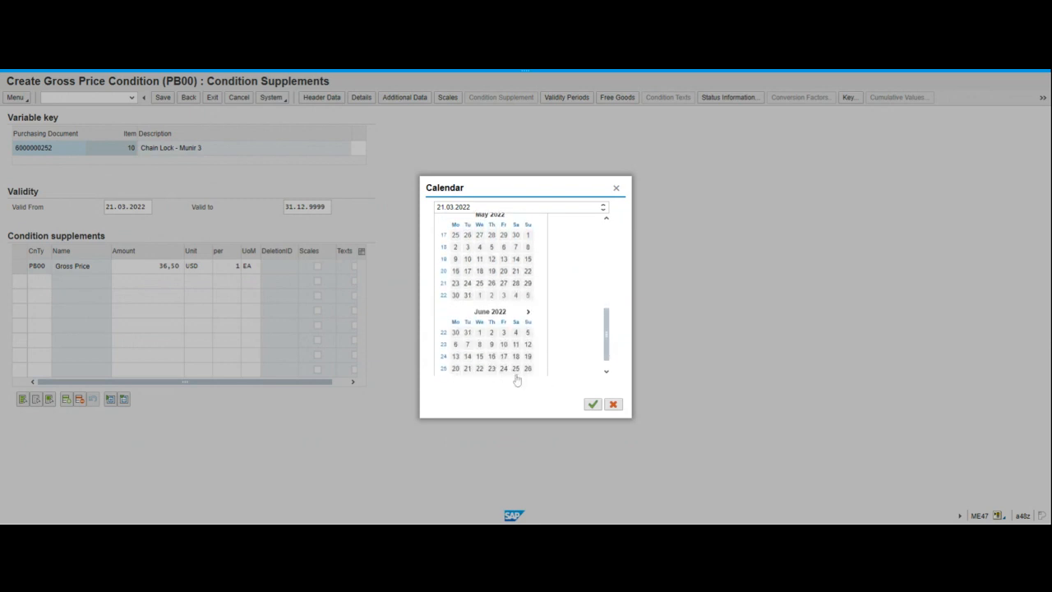
pyautogui.doubleClick(468, 369)
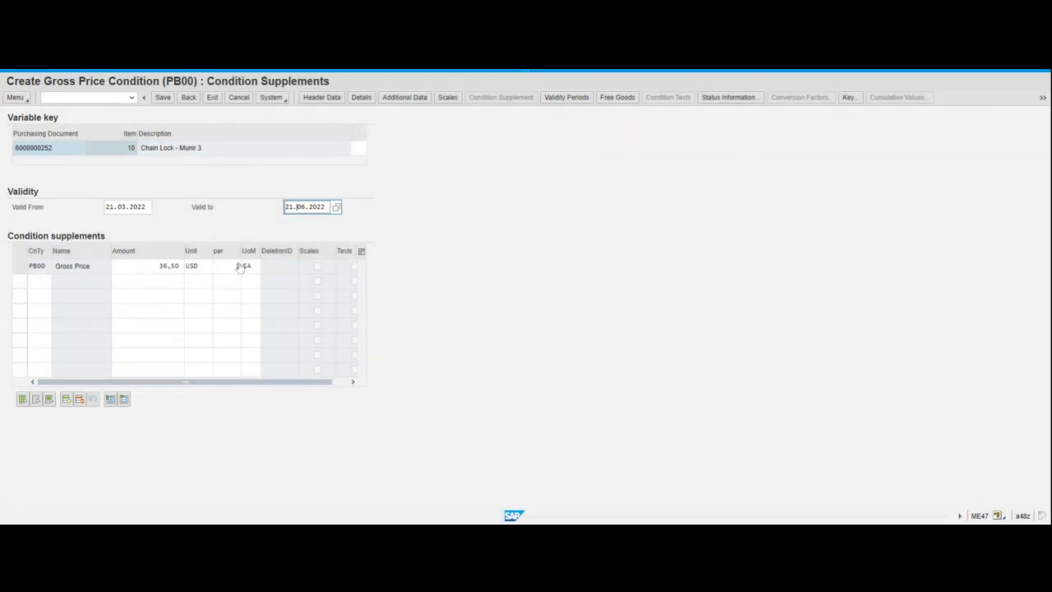
pyautogui.click(133, 270)
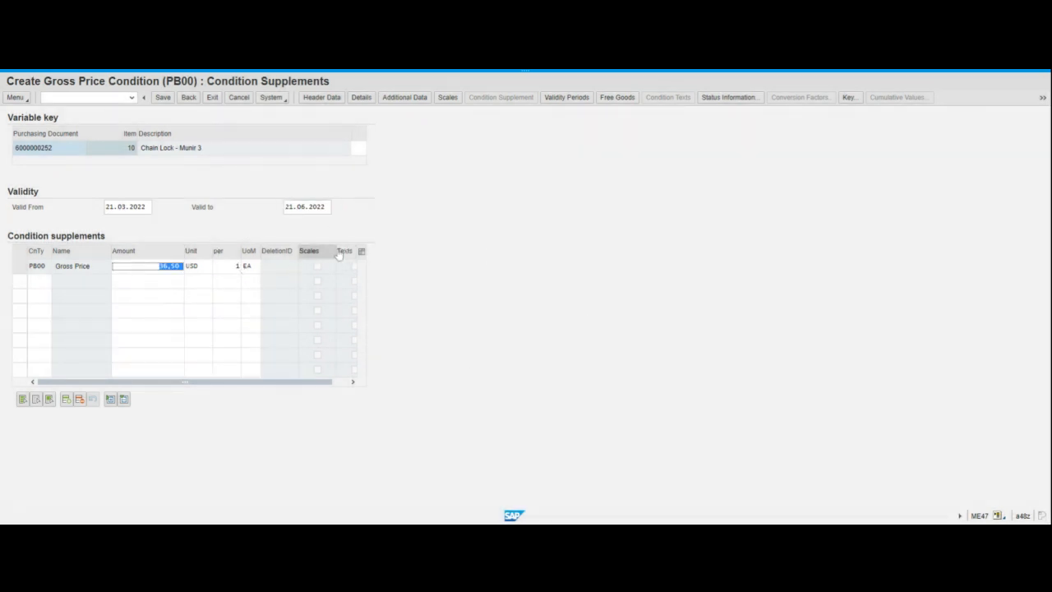
pyautogui.click(187, 102)
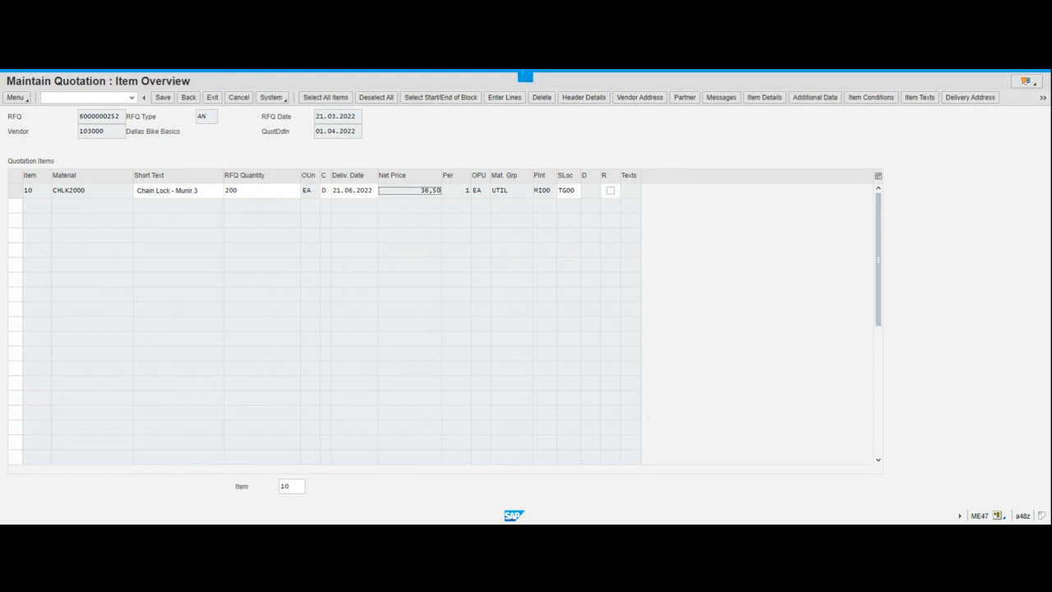
pyautogui.click(163, 98)
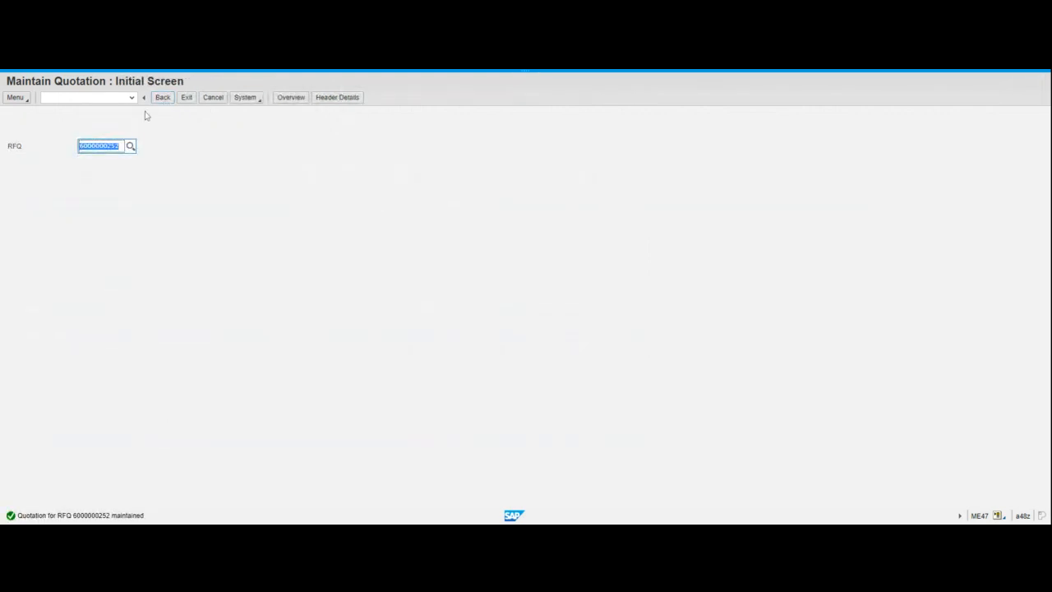
pyautogui.click(120, 146)
pyautogui.write('3')
pyautogui.click(130, 146)
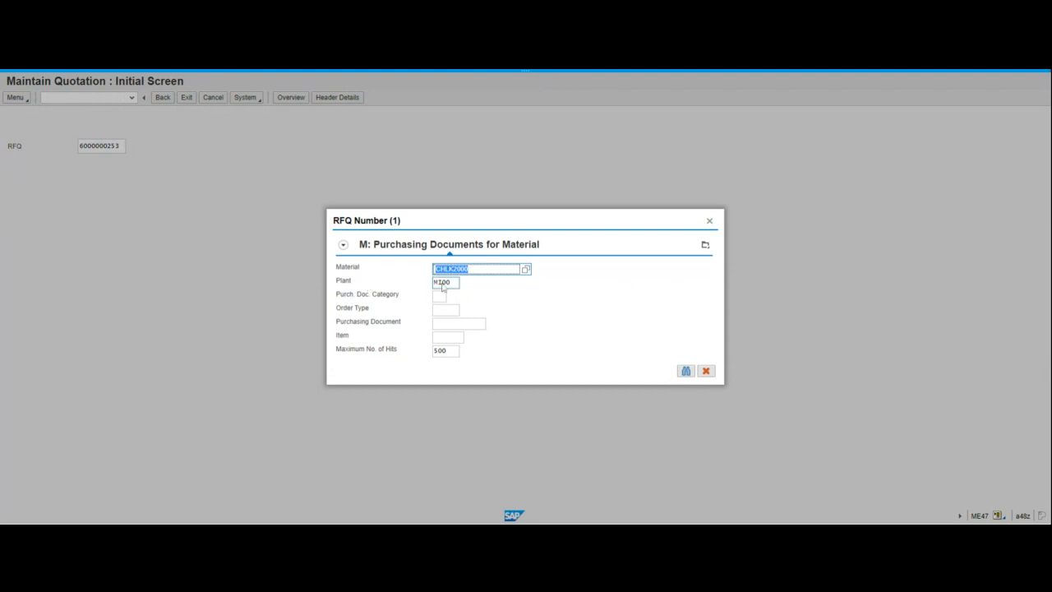
pyautogui.click(710, 221)
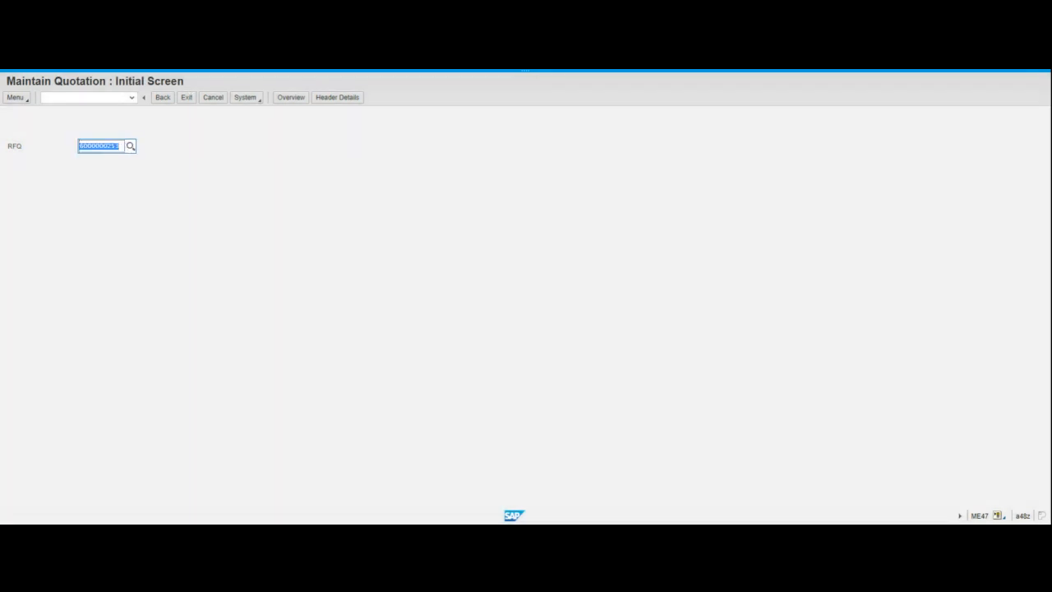
pyautogui.click(120, 146)
pyautogui.press('Return')
pyautogui.click(88, 133)
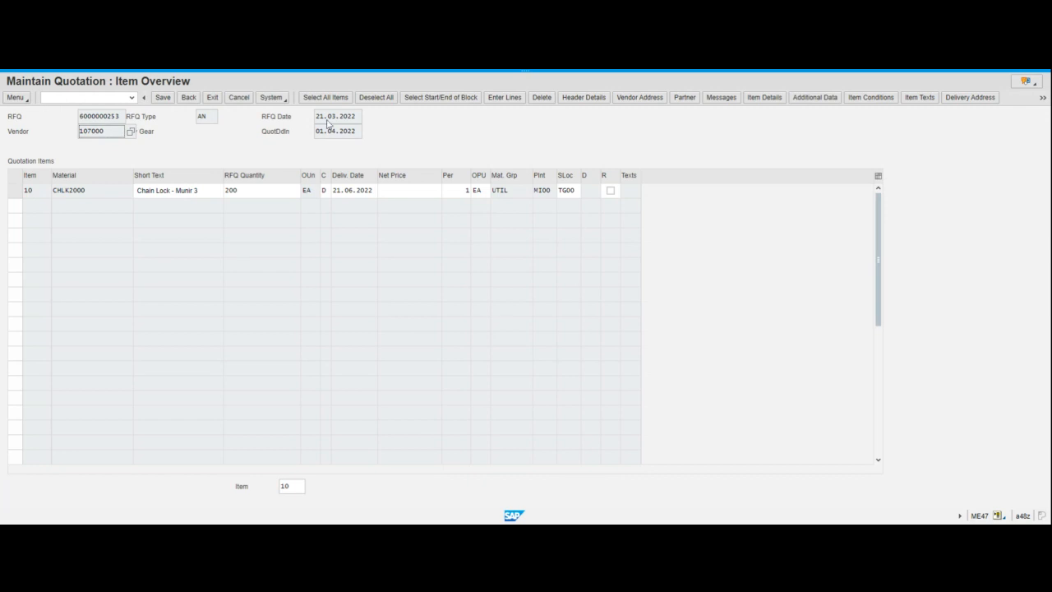
pyautogui.click(415, 193)
pyautogui.write('35')
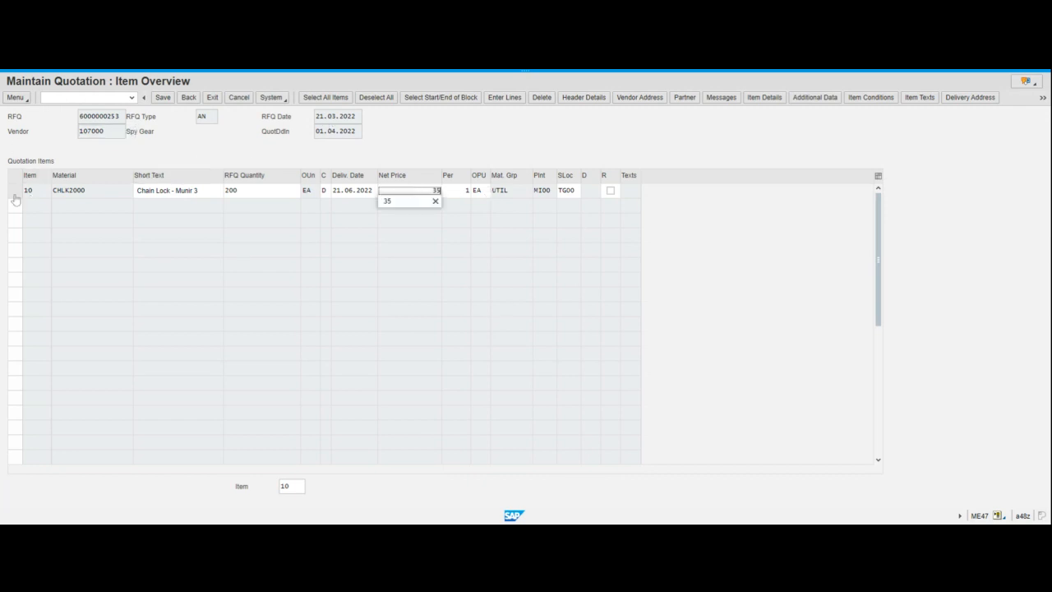
pyautogui.click(14, 193)
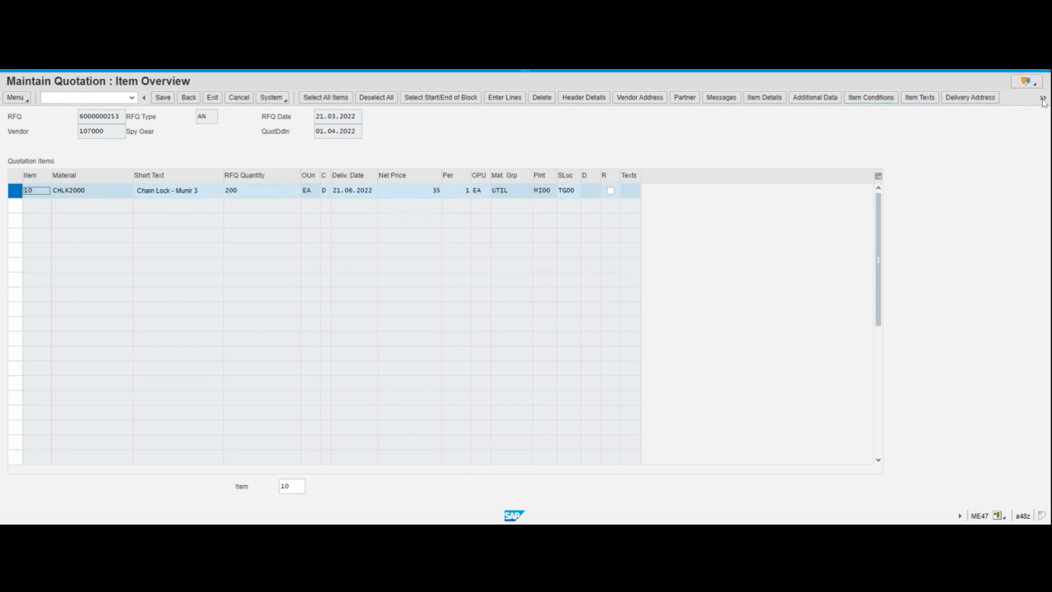
pyautogui.click(862, 103)
# Set the 35,00 USD gross price's validity end to 21.06.2022 and go back to the item overview
pyautogui.click(325, 206)
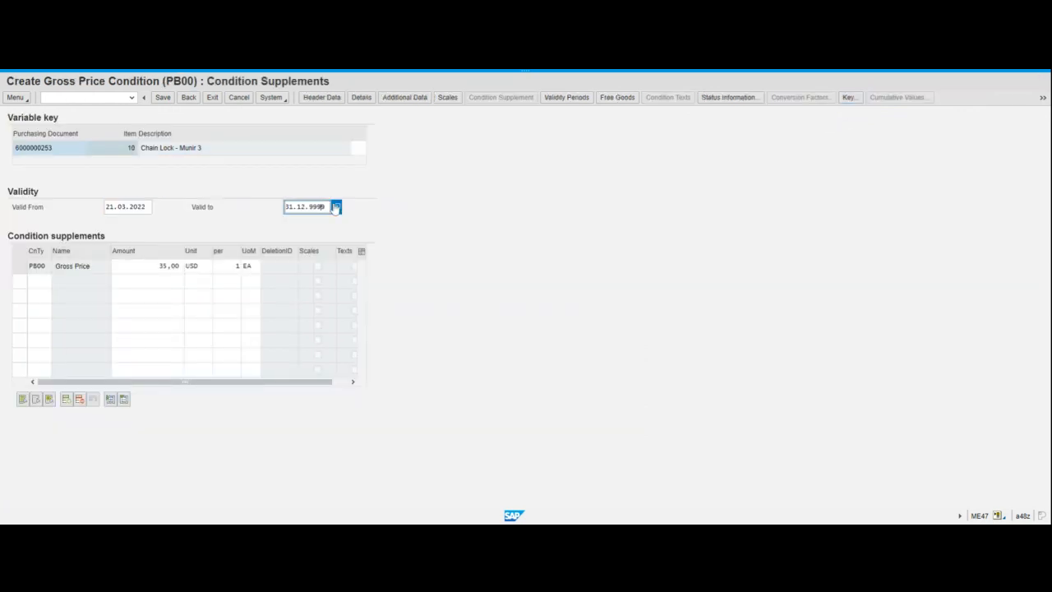
pyautogui.click(337, 207)
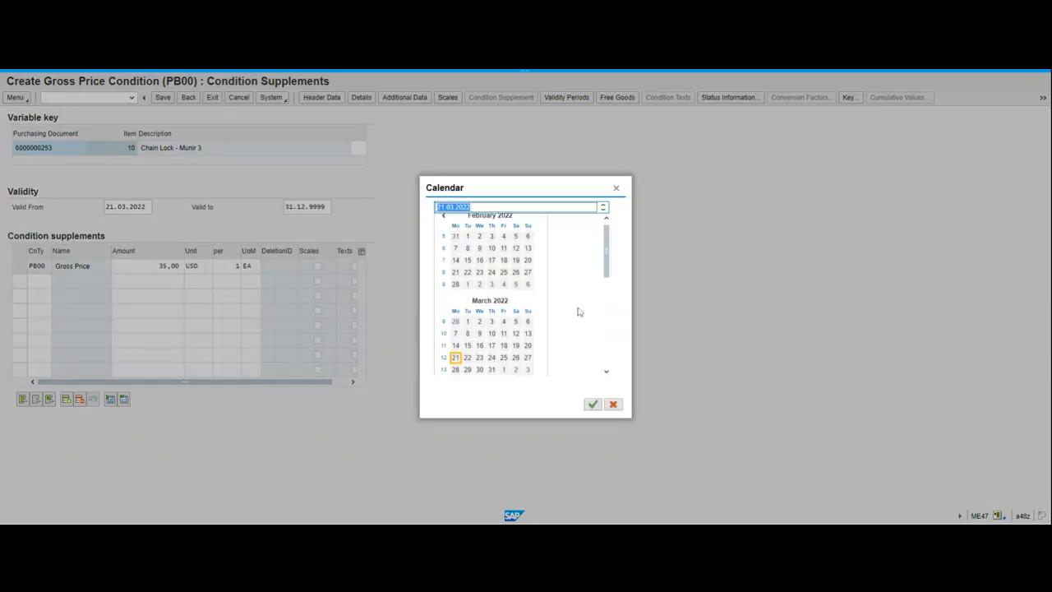
pyautogui.scroll(-3, 606, 368)
pyautogui.scroll(-3, 608, 369)
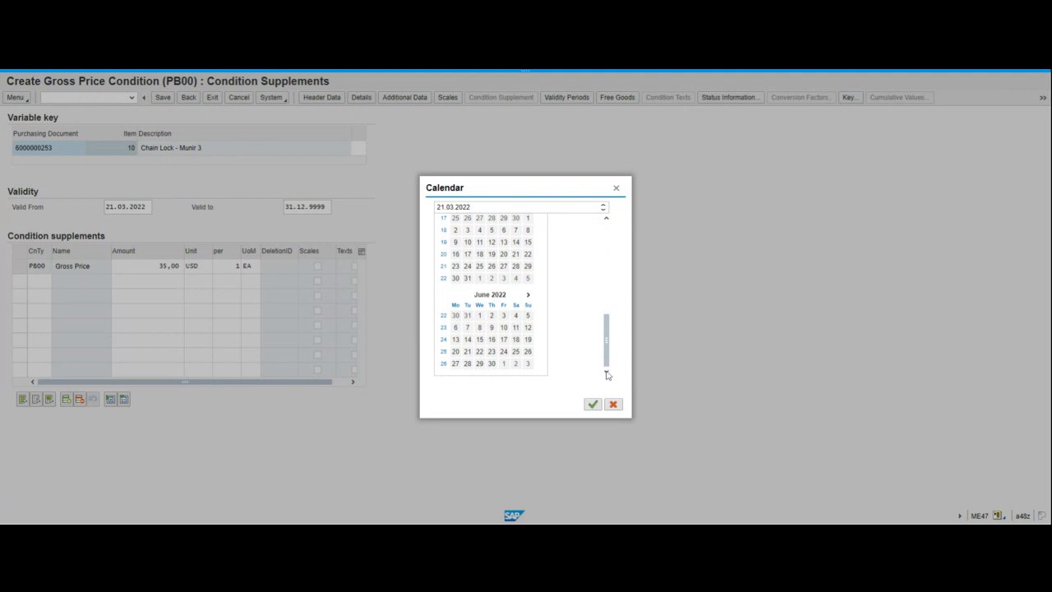
pyautogui.doubleClick(472, 352)
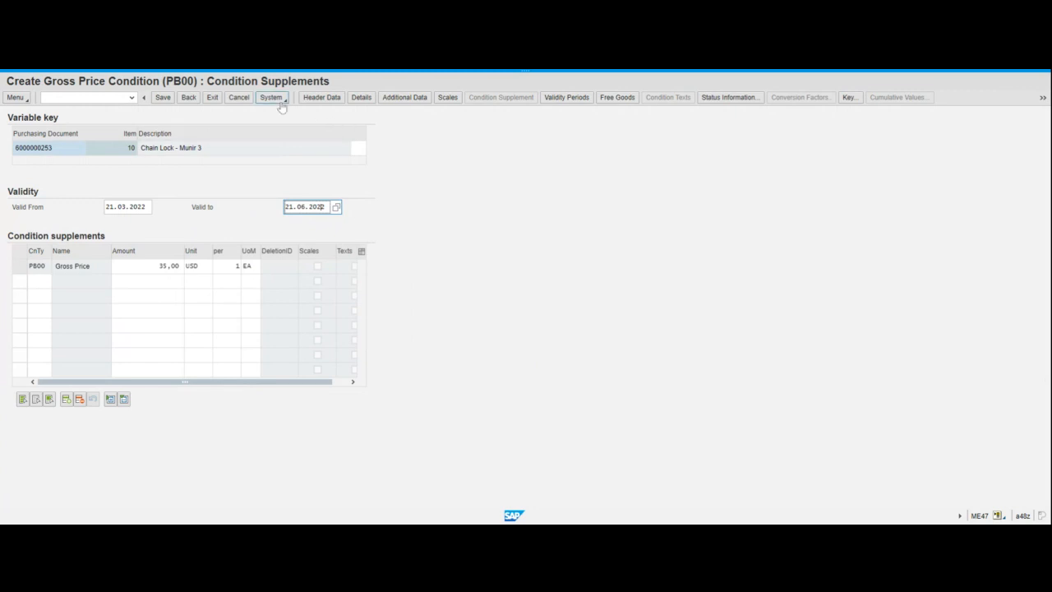
pyautogui.click(189, 97)
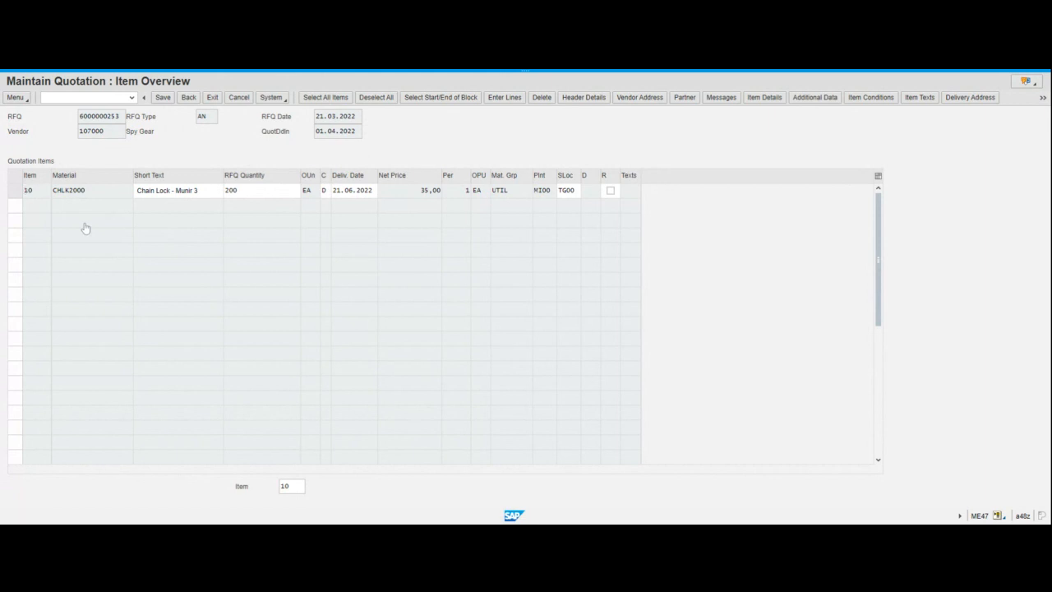
pyautogui.click(163, 98)
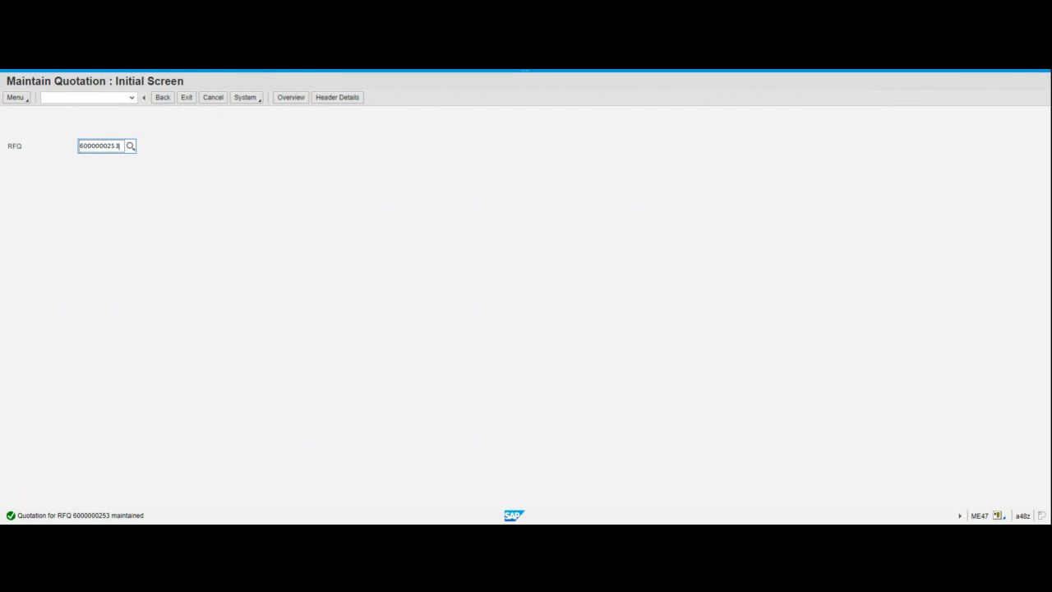
pyautogui.press('BackSpace')
pyautogui.write('1')
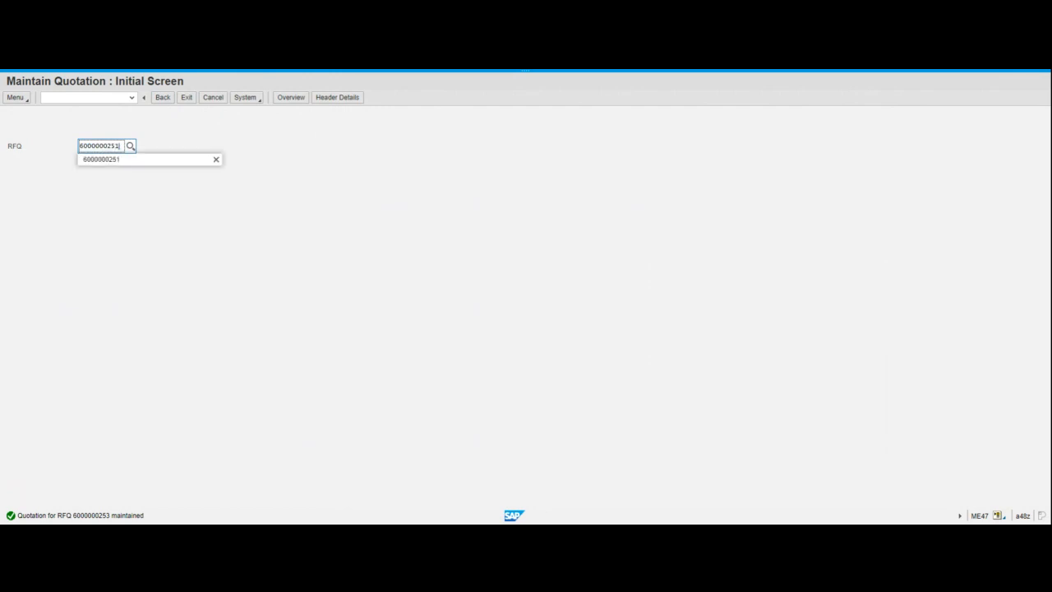
pyautogui.press('Return')
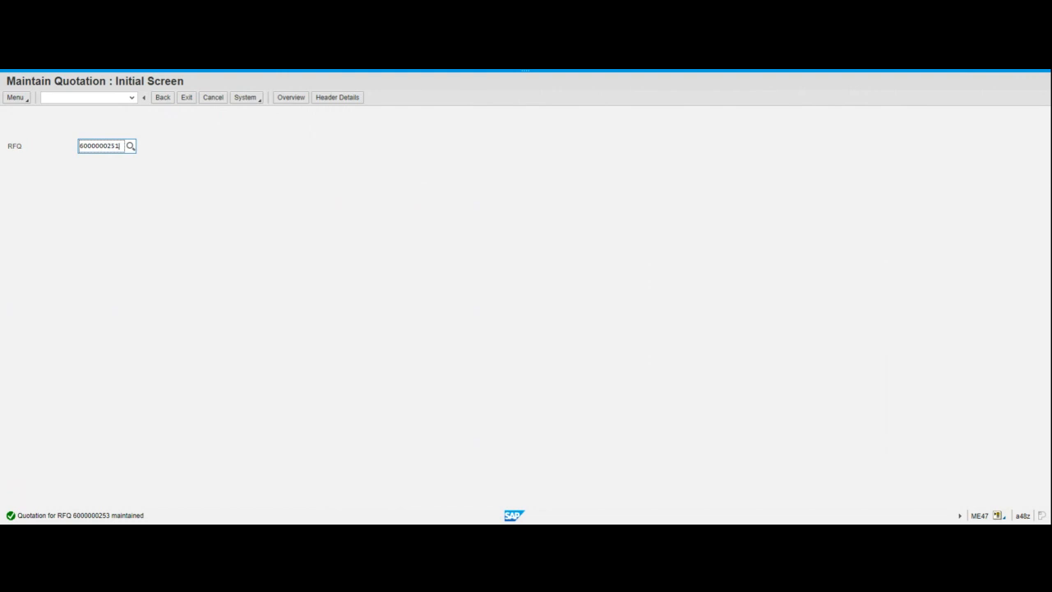
pyautogui.press('Return')
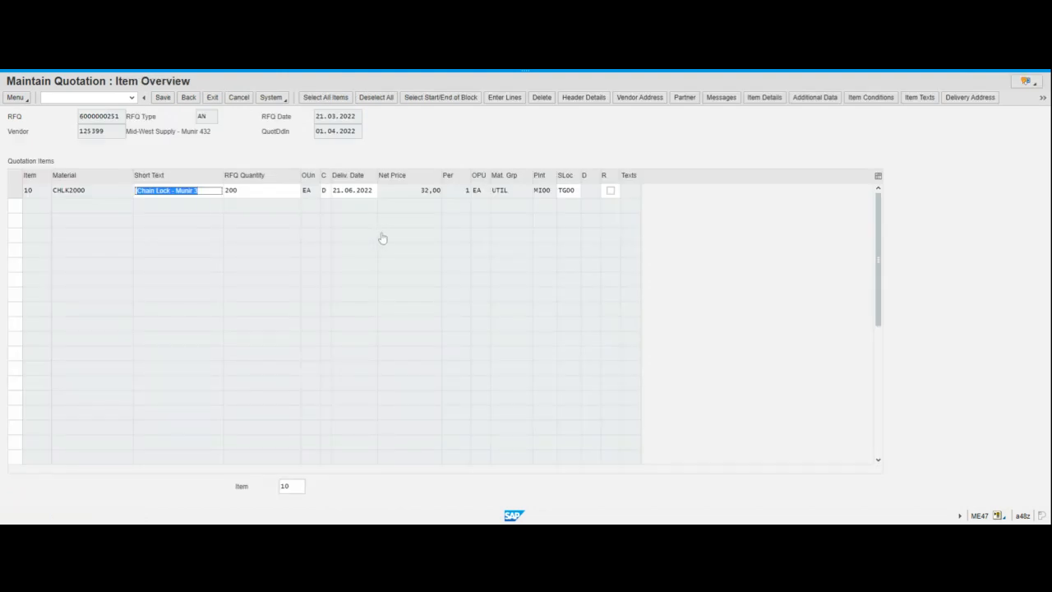
pyautogui.click(879, 99)
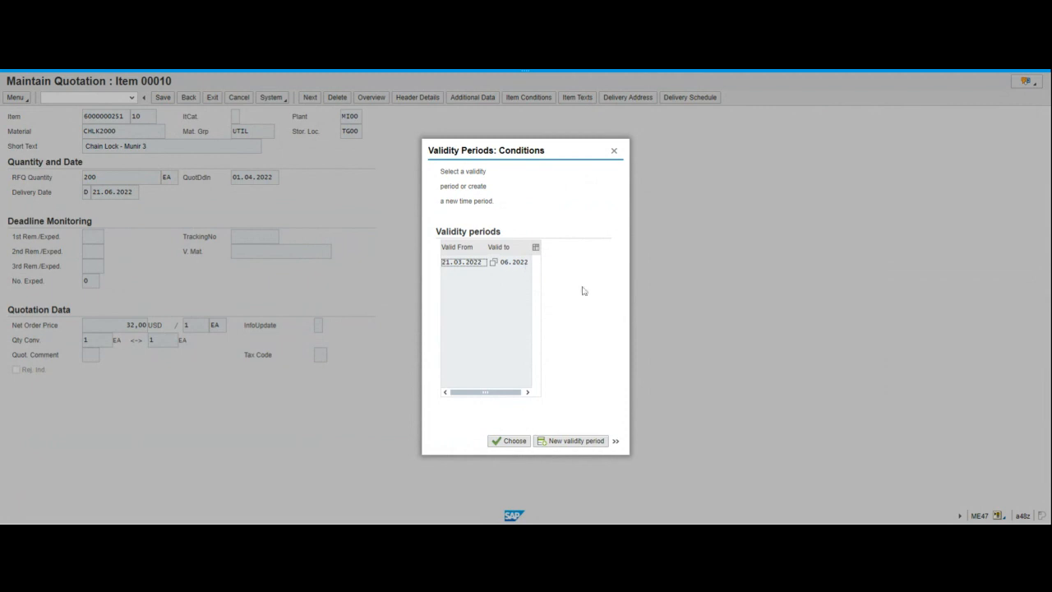
pyautogui.click(516, 441)
pyautogui.click(511, 440)
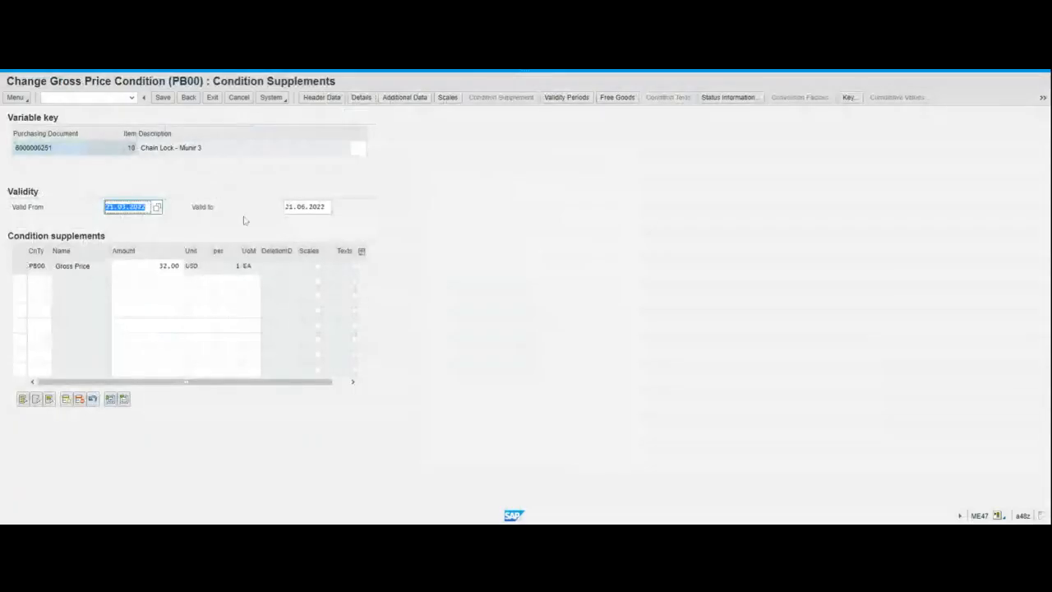
pyautogui.click(303, 207)
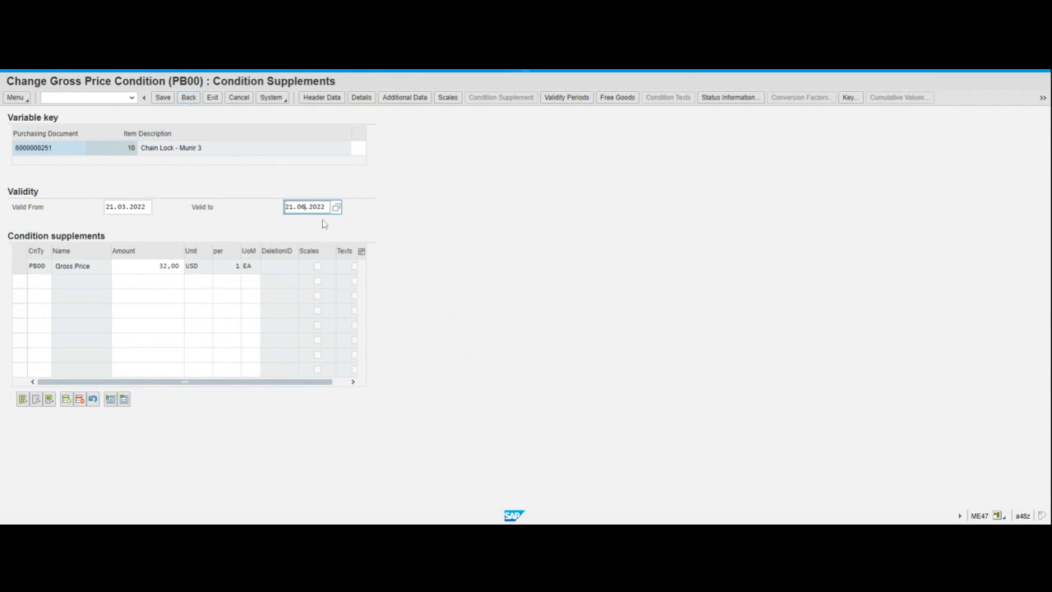
pyautogui.click(188, 98)
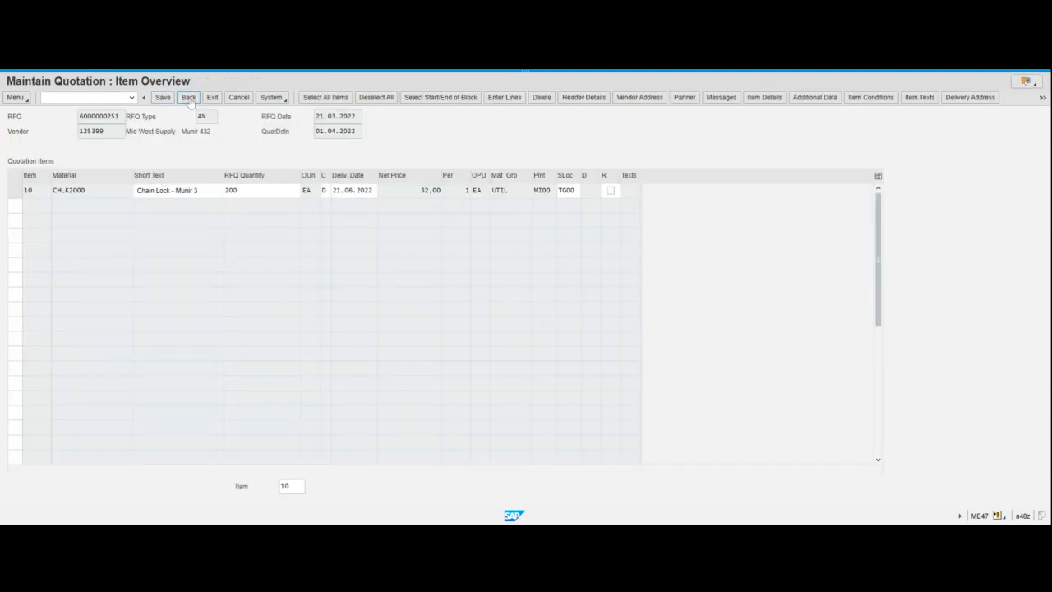
pyautogui.click(189, 97)
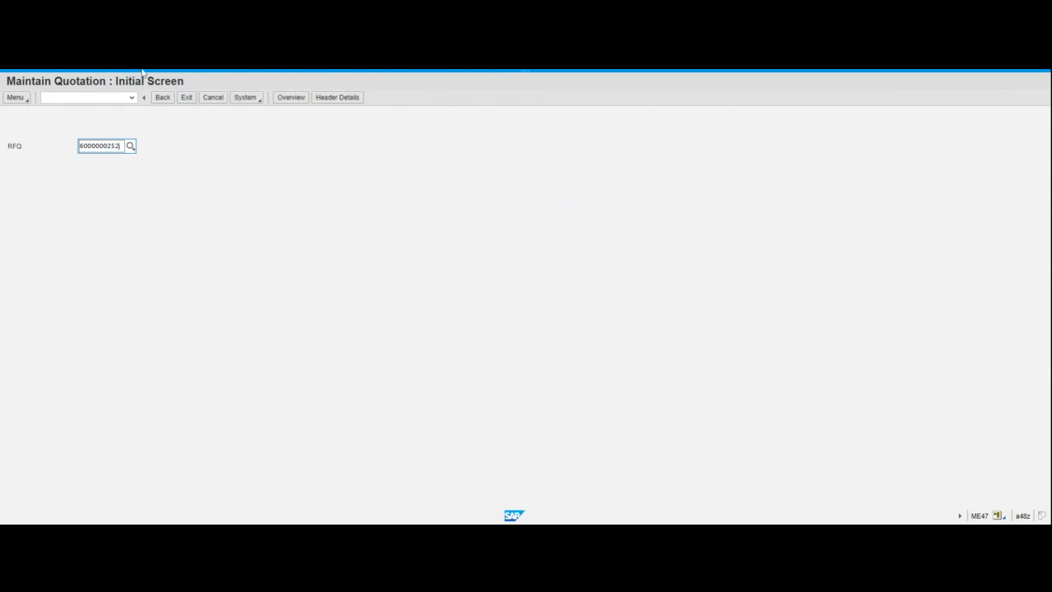
pyautogui.press('Return')
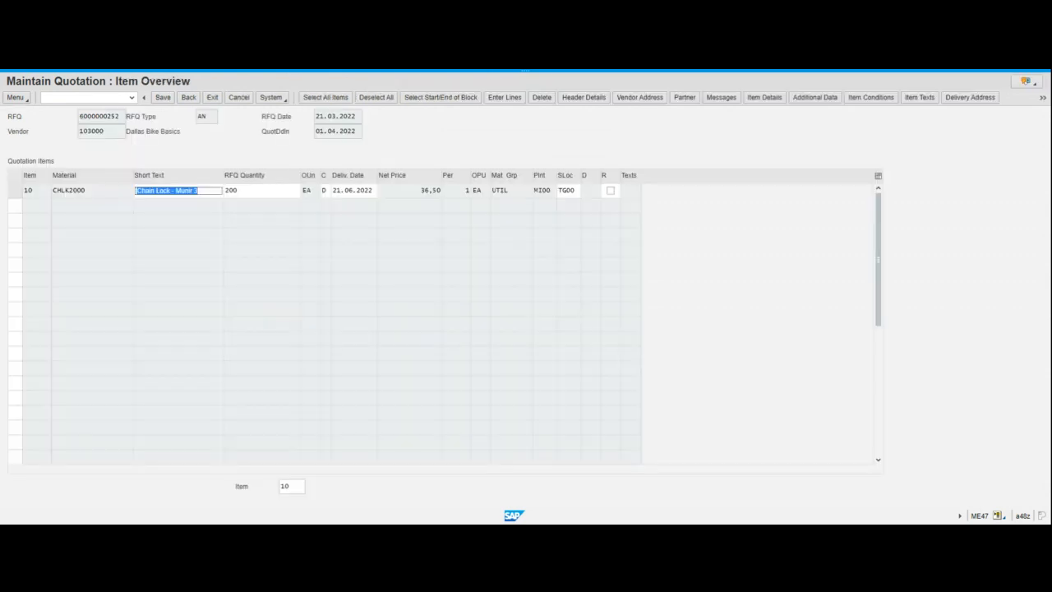
pyautogui.click(138, 137)
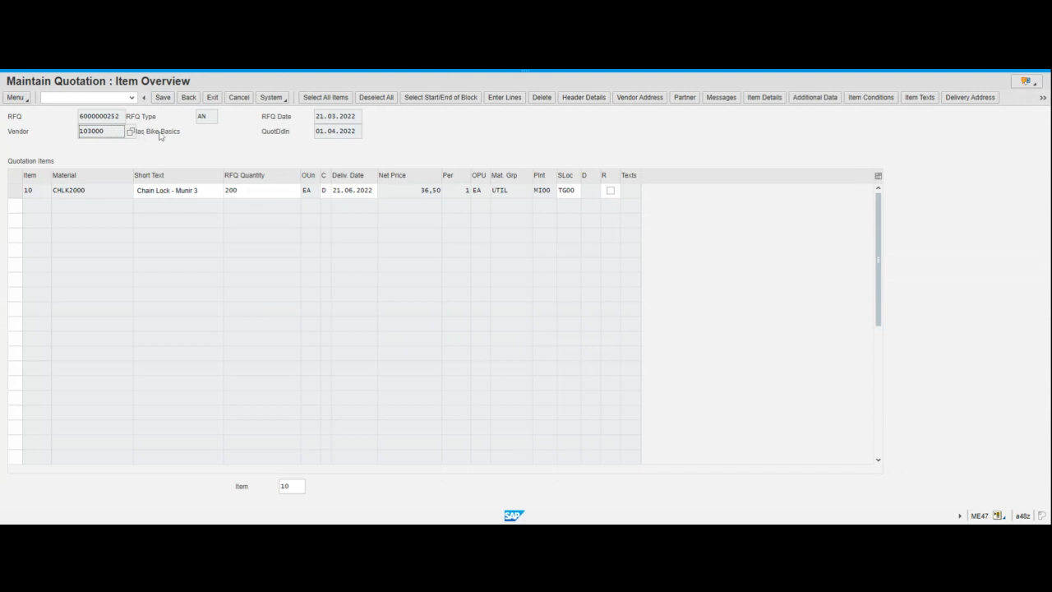
pyautogui.click(162, 134)
pyautogui.click(17, 191)
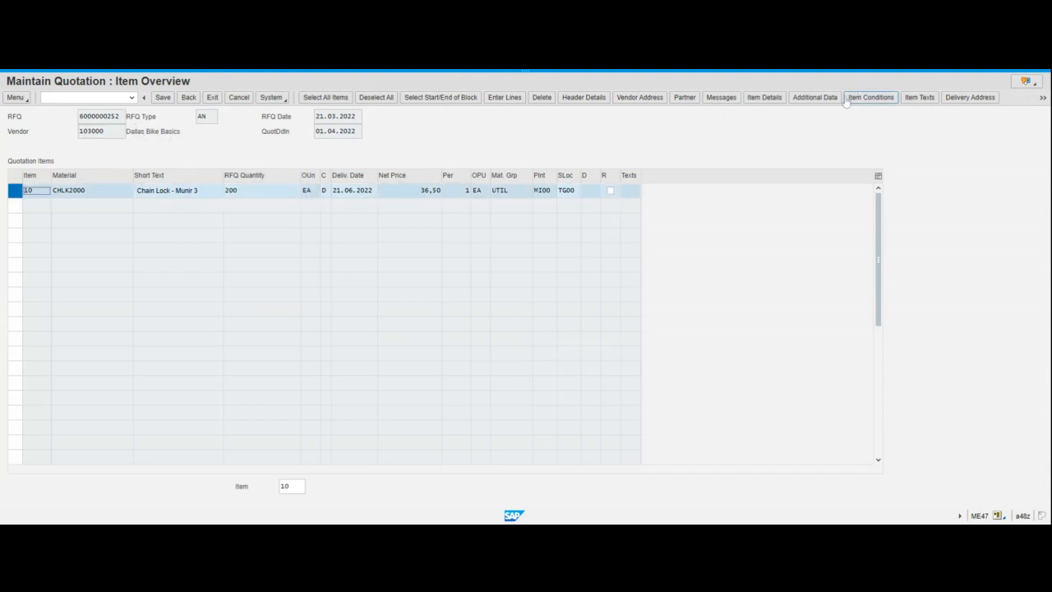
pyautogui.click(872, 99)
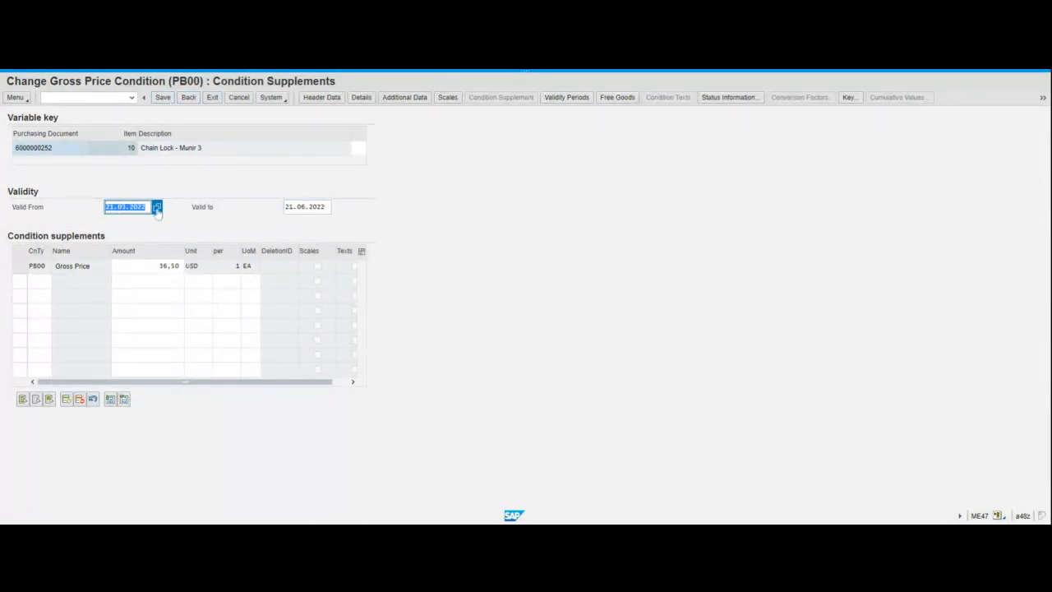
pyautogui.click(186, 99)
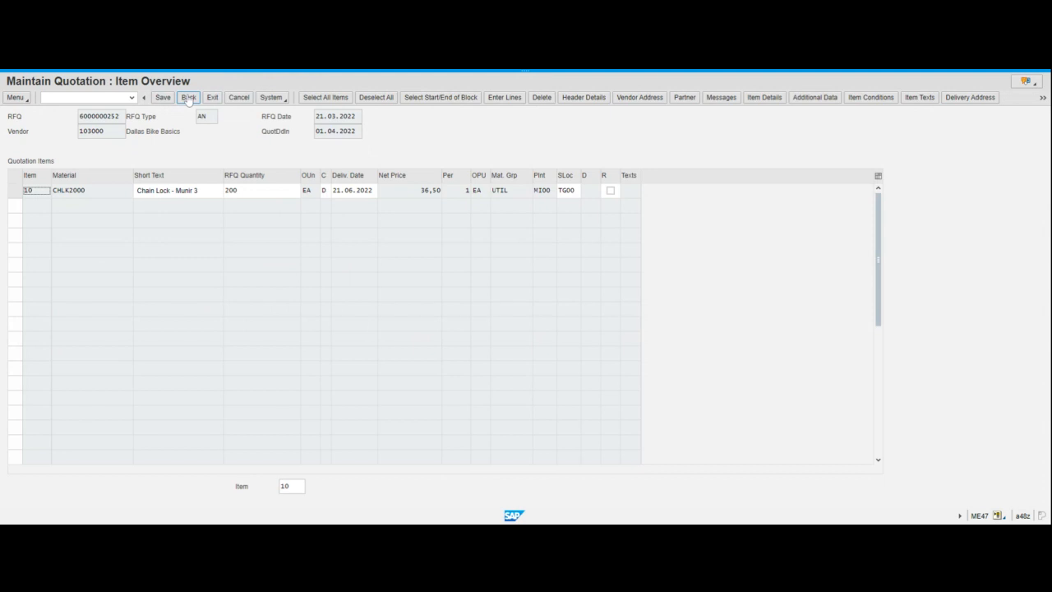
pyautogui.click(188, 99)
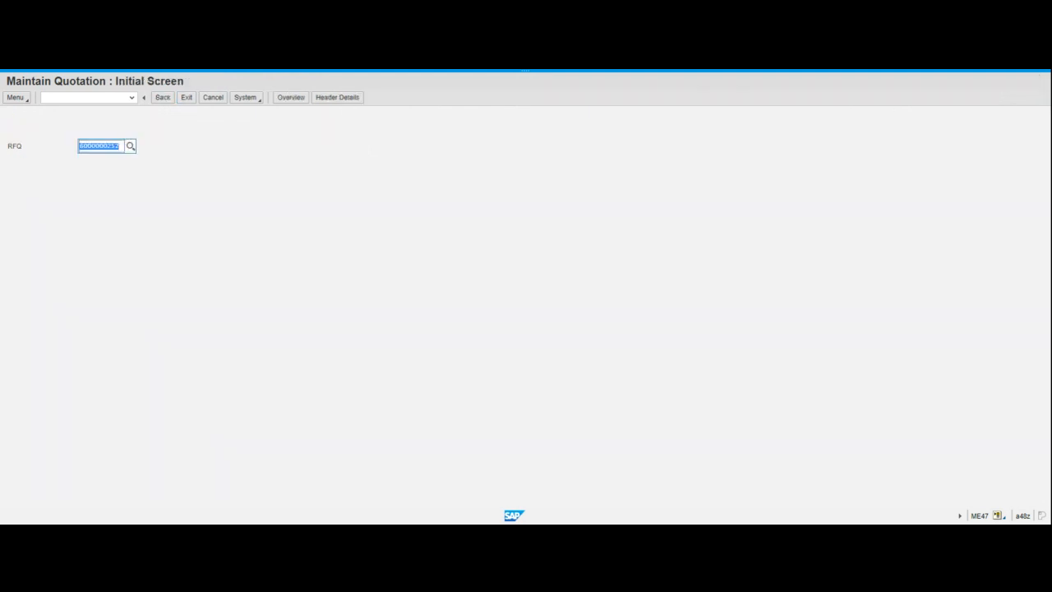
pyautogui.click(120, 147)
pyautogui.press('BackSpace')
pyautogui.write('3')
pyautogui.press('Return')
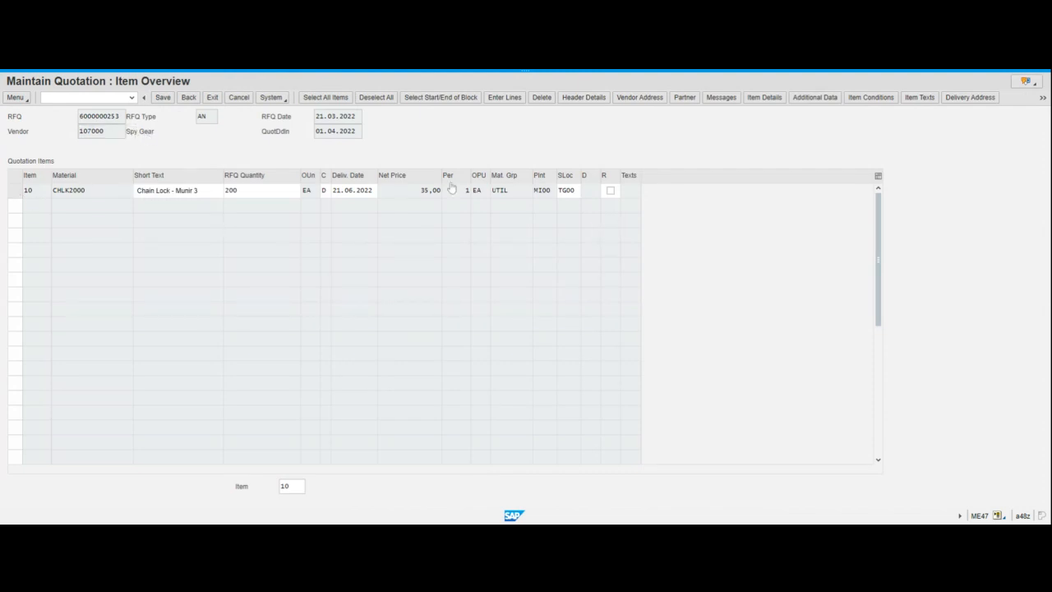
pyautogui.click(16, 190)
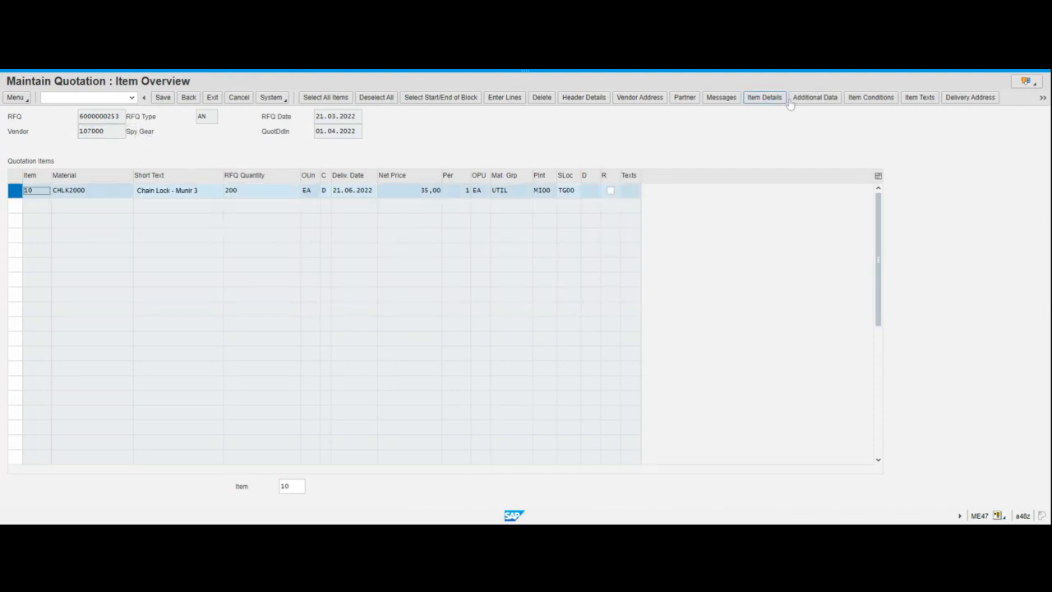
pyautogui.click(871, 98)
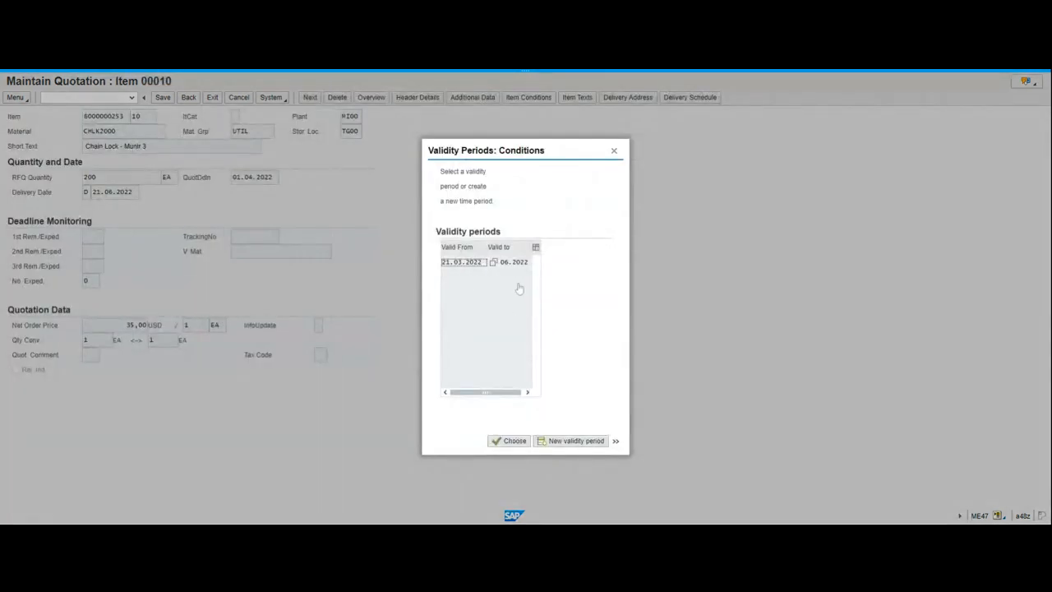
pyautogui.click(509, 441)
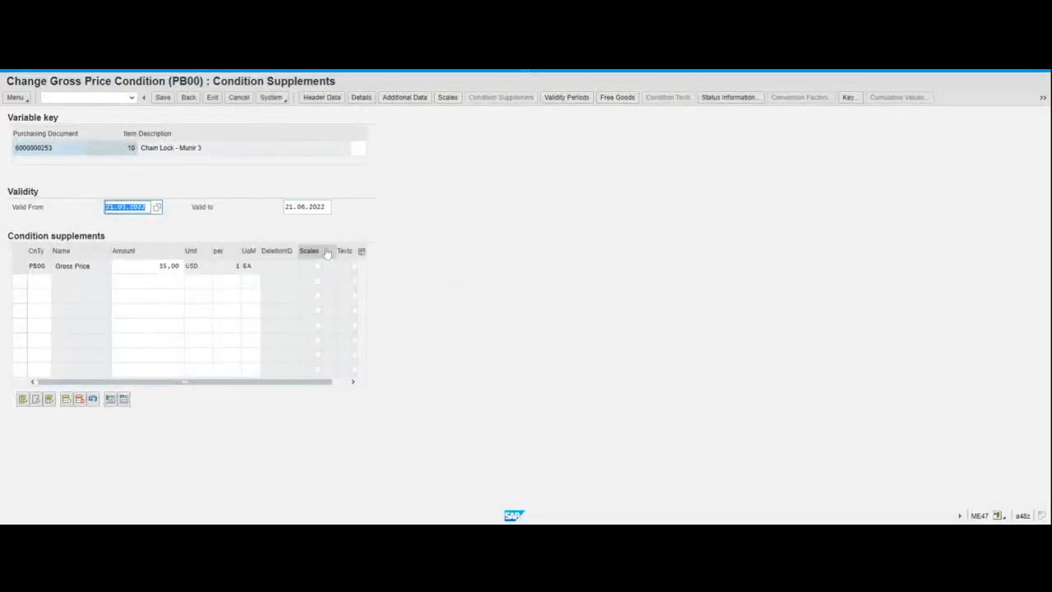
pyautogui.click(191, 98)
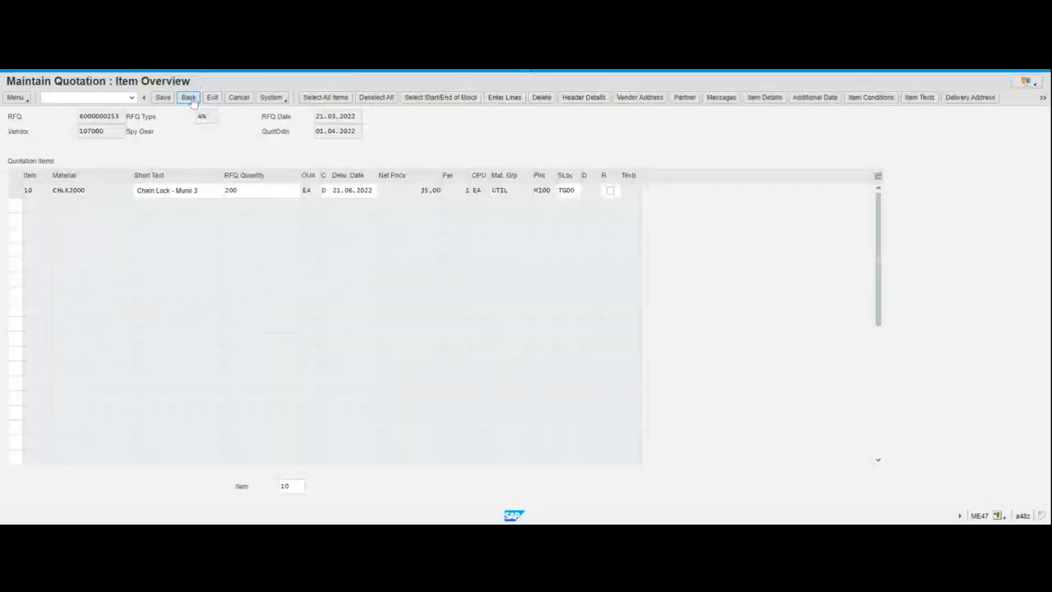
pyautogui.click(189, 98)
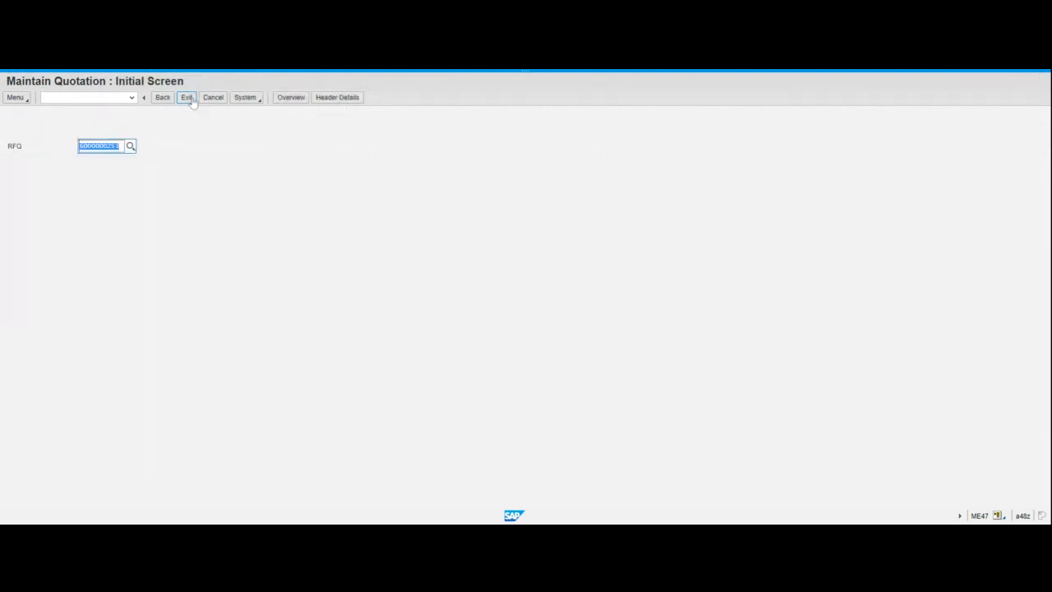
pyautogui.click(192, 99)
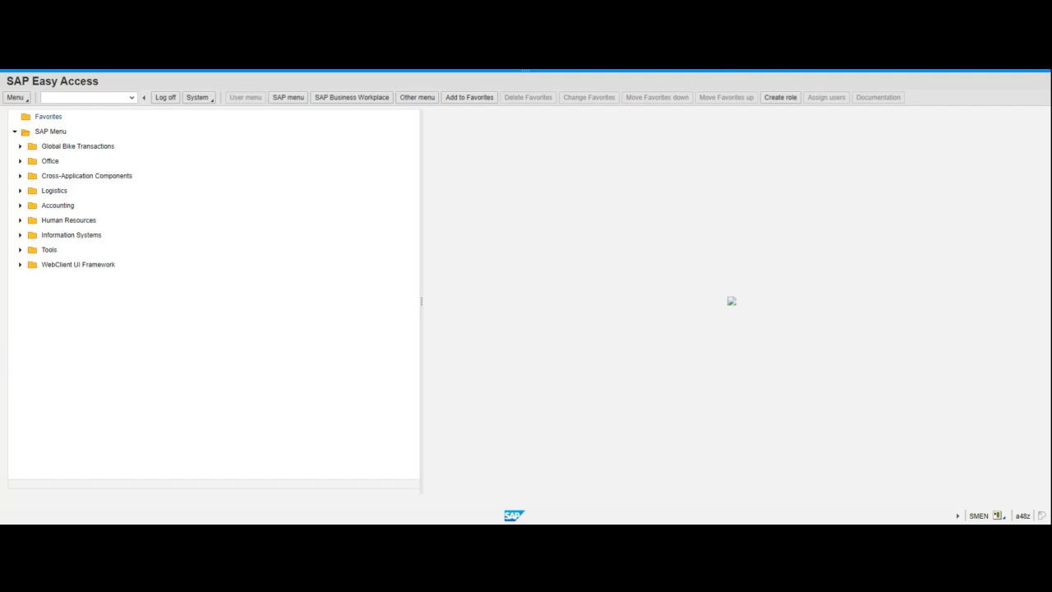
# Start the Price Comparison List with transaction ME49
pyautogui.click(49, 97)
pyautogui.write('me4')
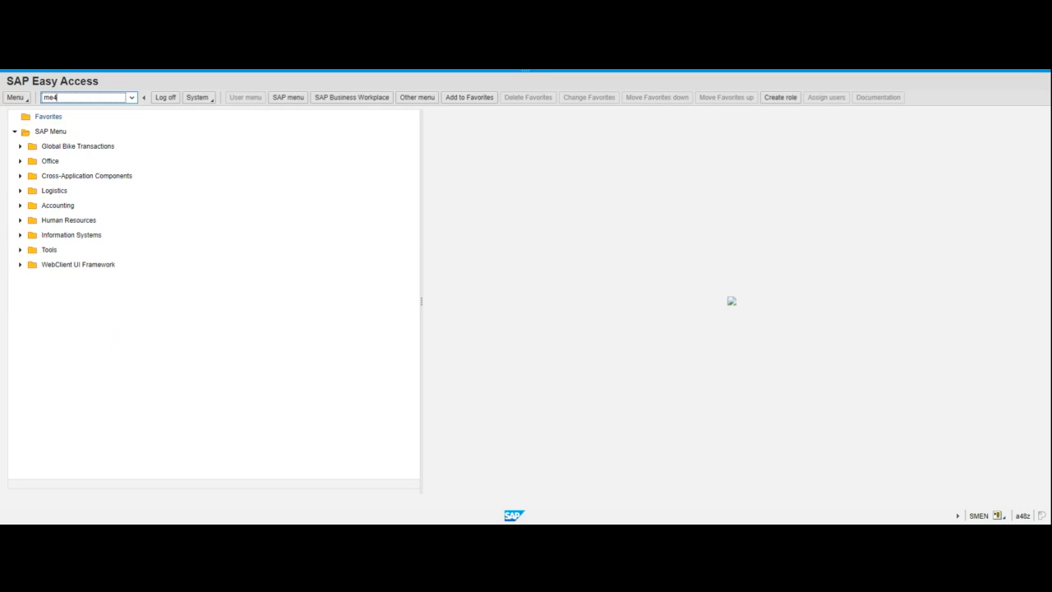
pyautogui.write('0')
pyautogui.press('BackSpace')
pyautogui.write('9')
pyautogui.press('Return')
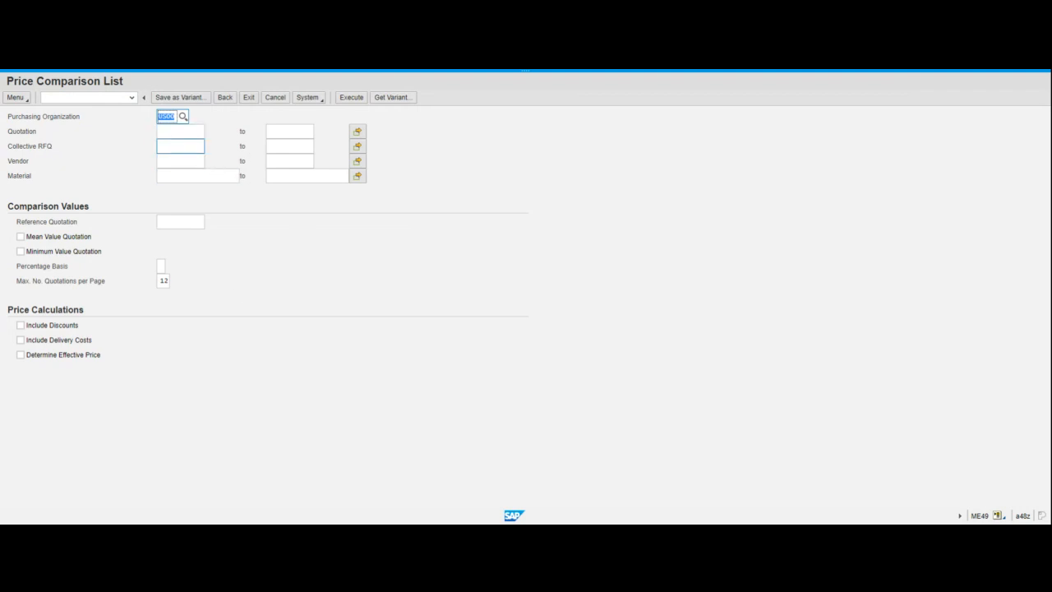
pyautogui.click(180, 147)
# Enter collective RFQ RFQ2000 and tick Mean Value Quotation and Determine Effective Price
pyautogui.click(180, 146)
pyautogui.write('RFQ2000')
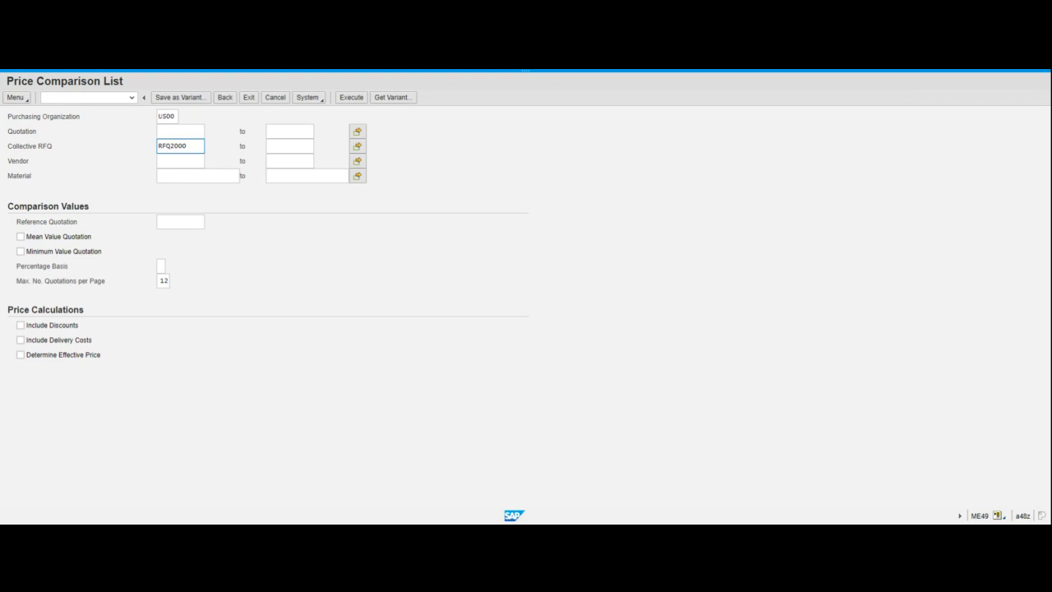
pyautogui.click(21, 237)
pyautogui.click(20, 355)
# Fix the collective RFQ entry and execute the price comparison for RFQ2000
pyautogui.click(351, 97)
pyautogui.click(179, 145)
pyautogui.hotkey('shift', 'Left')
pyautogui.hotkey('shift', 'Left')
pyautogui.hotkey('shift', 'Left')
pyautogui.hotkey('shift', 'Left')
pyautogui.hotkey('shift', 'Left')
pyautogui.hotkey('shift', 'Left')
pyautogui.hotkey('shift', 'Left')
pyautogui.press('Right')
pyautogui.click(353, 99)
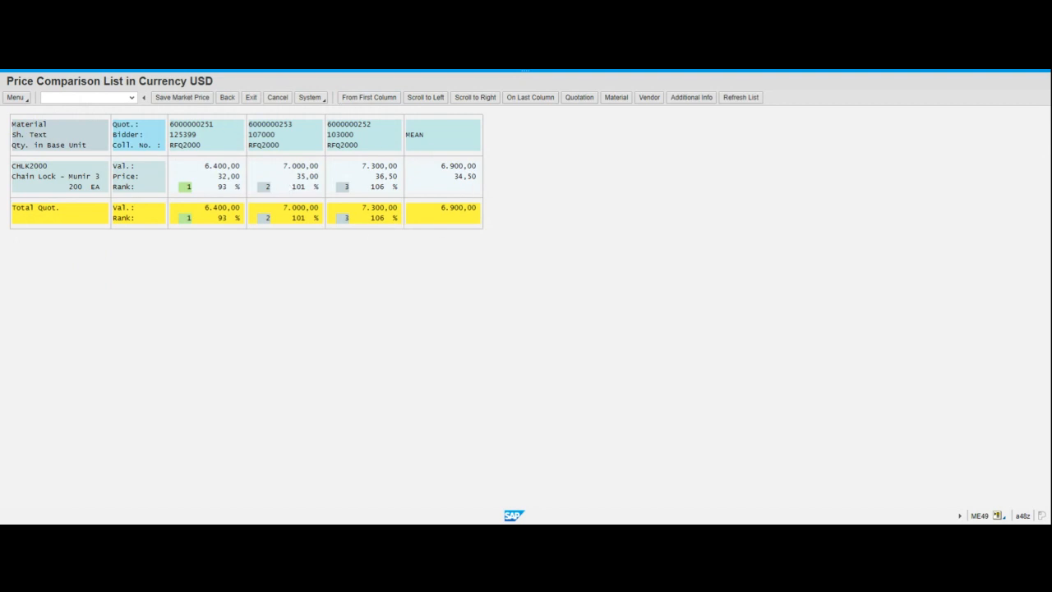
pyautogui.click(206, 125)
pyautogui.click(285, 125)
pyautogui.click(355, 124)
pyautogui.click(287, 125)
# Compare the item prices 32,00, 35,00 and 36,50 across the three quotations
pyautogui.click(307, 177)
pyautogui.click(229, 177)
pyautogui.click(308, 177)
pyautogui.click(387, 177)
pyautogui.click(228, 177)
pyautogui.click(307, 177)
pyautogui.click(386, 177)
pyautogui.click(307, 177)
pyautogui.click(386, 176)
pyautogui.click(307, 177)
pyautogui.click(386, 176)
pyautogui.click(284, 125)
pyautogui.click(363, 125)
pyautogui.click(284, 125)
pyautogui.click(328, 130)
pyautogui.click(287, 121)
pyautogui.click(280, 124)
pyautogui.press('F3')
pyautogui.hotkey('ctrl', 'c')
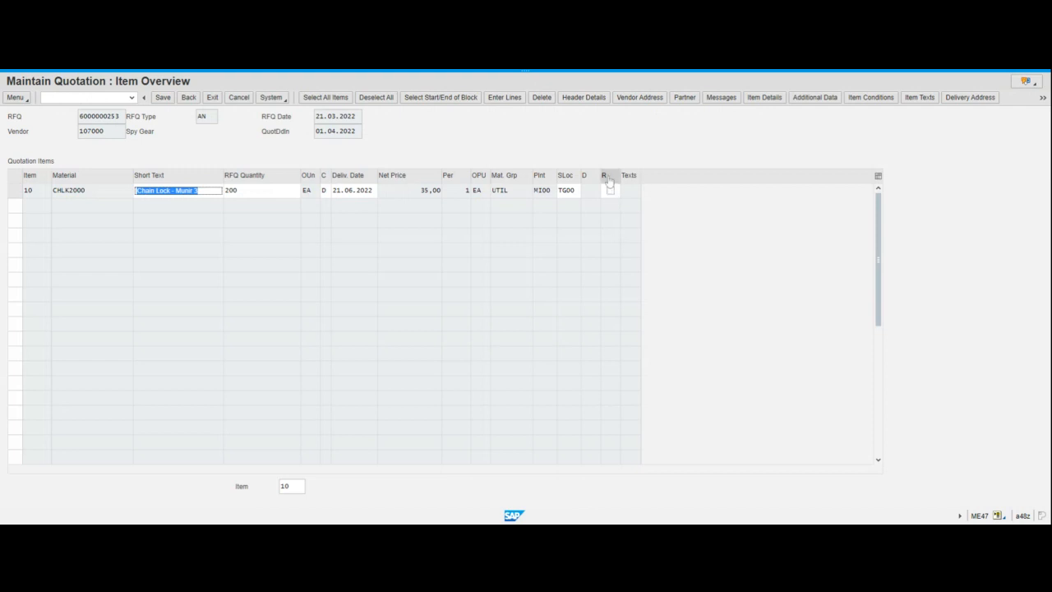
pyautogui.click(609, 192)
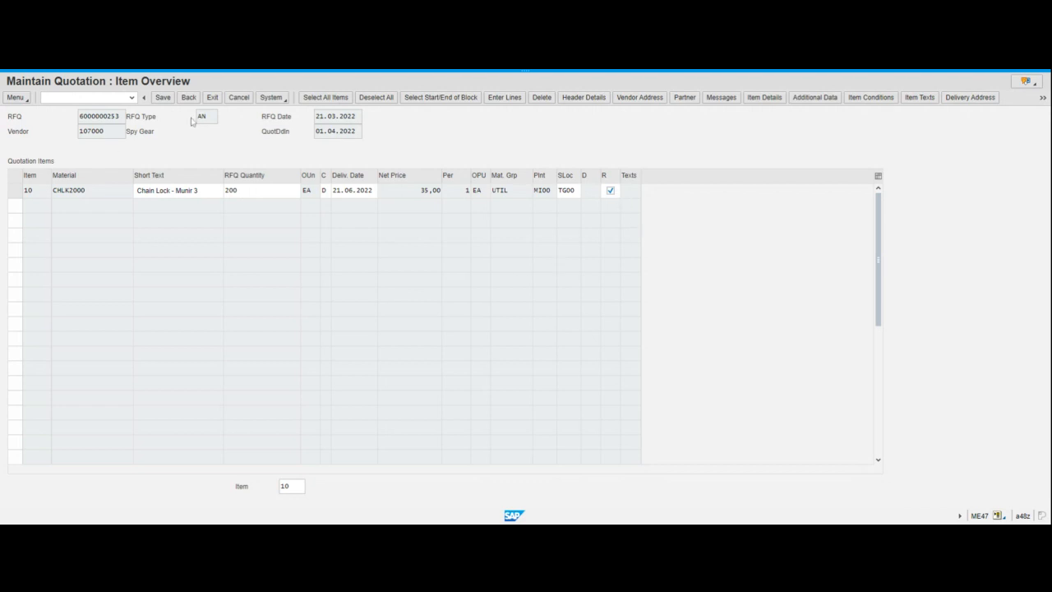
pyautogui.click(163, 98)
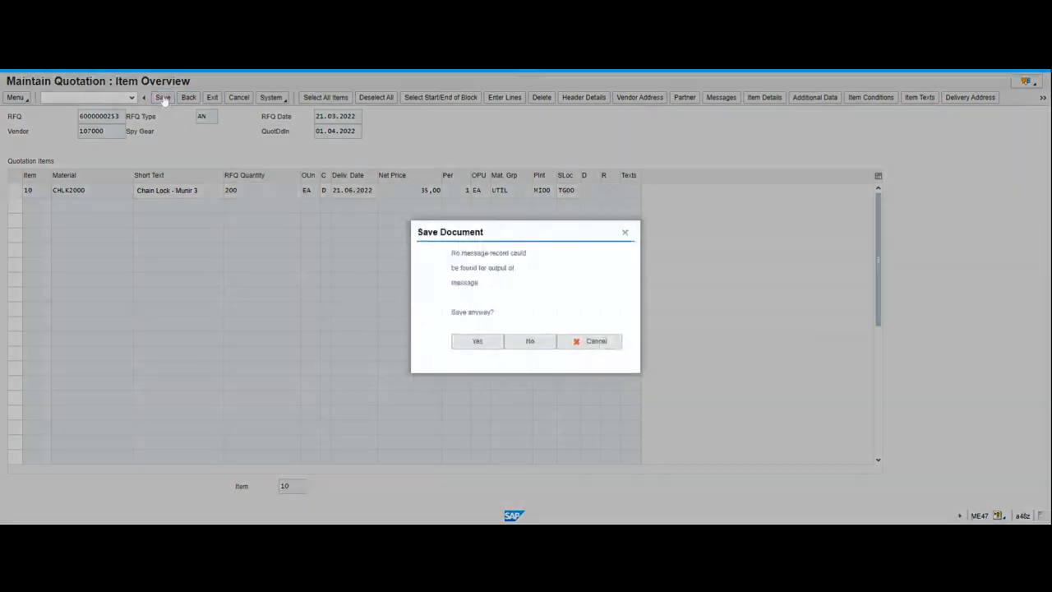
pyautogui.click(480, 345)
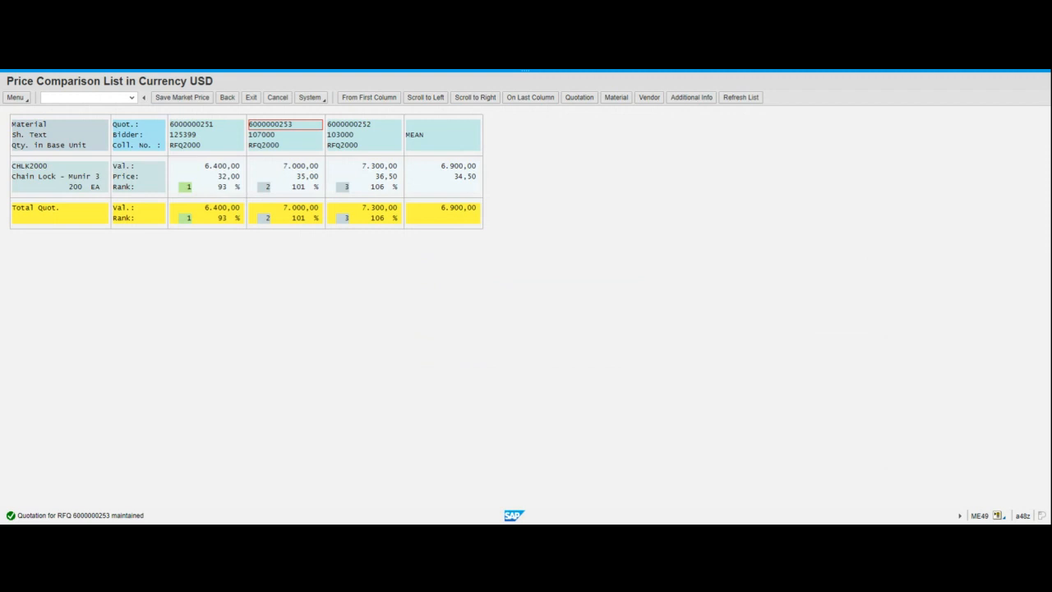
pyautogui.click(353, 124)
pyautogui.click(389, 177)
pyautogui.click(353, 125)
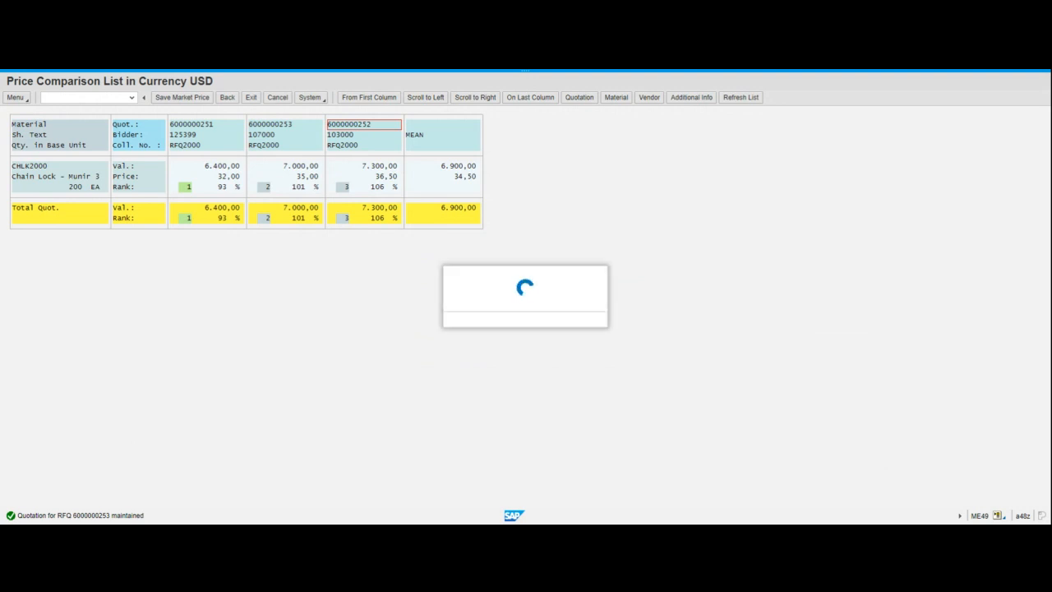
pyautogui.click(610, 190)
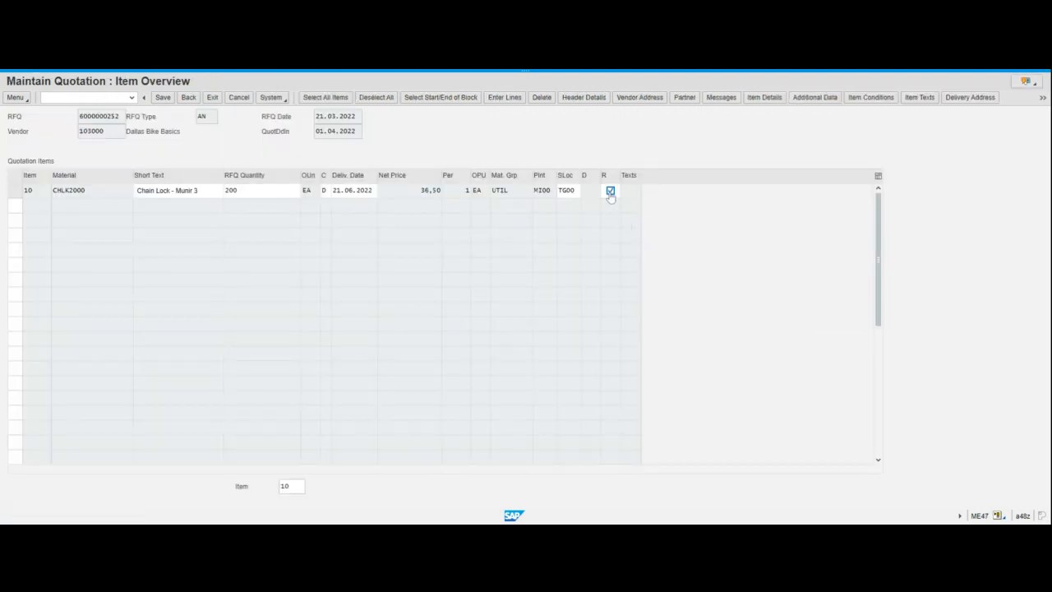
pyautogui.click(163, 99)
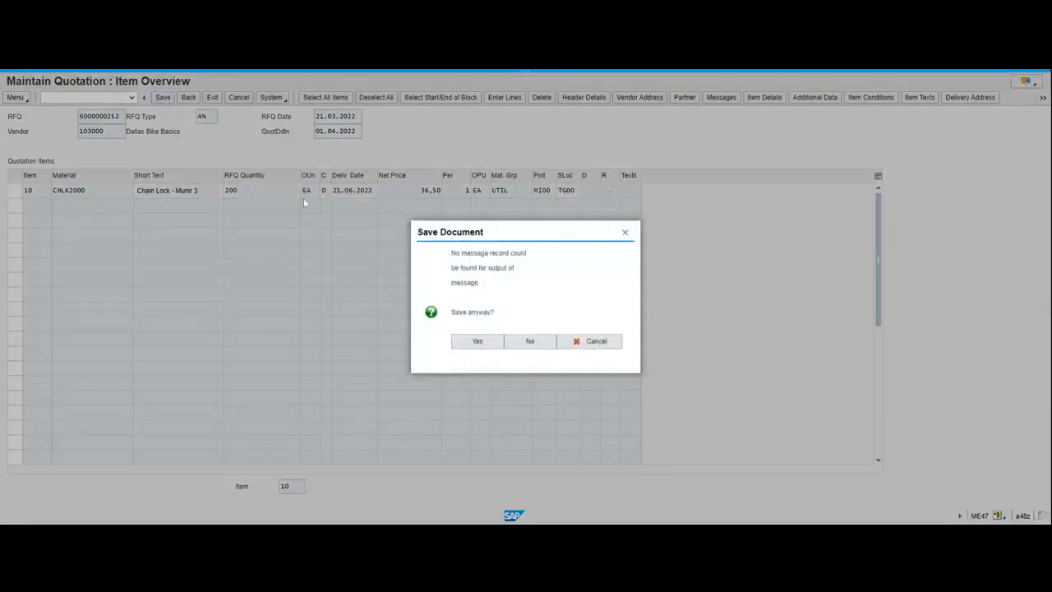
pyautogui.click(480, 342)
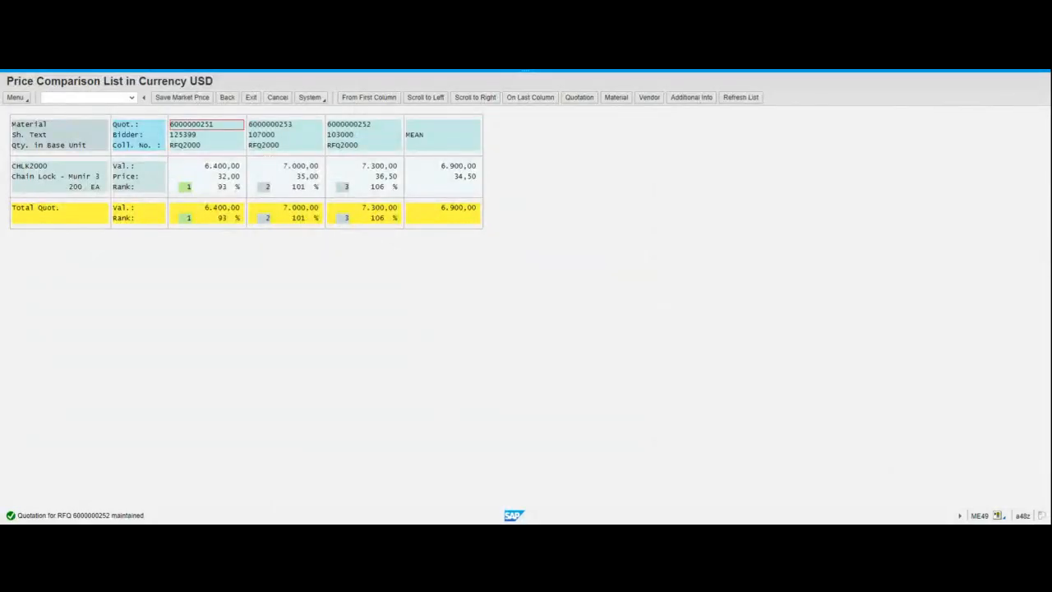
pyautogui.moveTo(214, 124); pyautogui.dragTo(169, 124)
pyautogui.rightClick(212, 124)
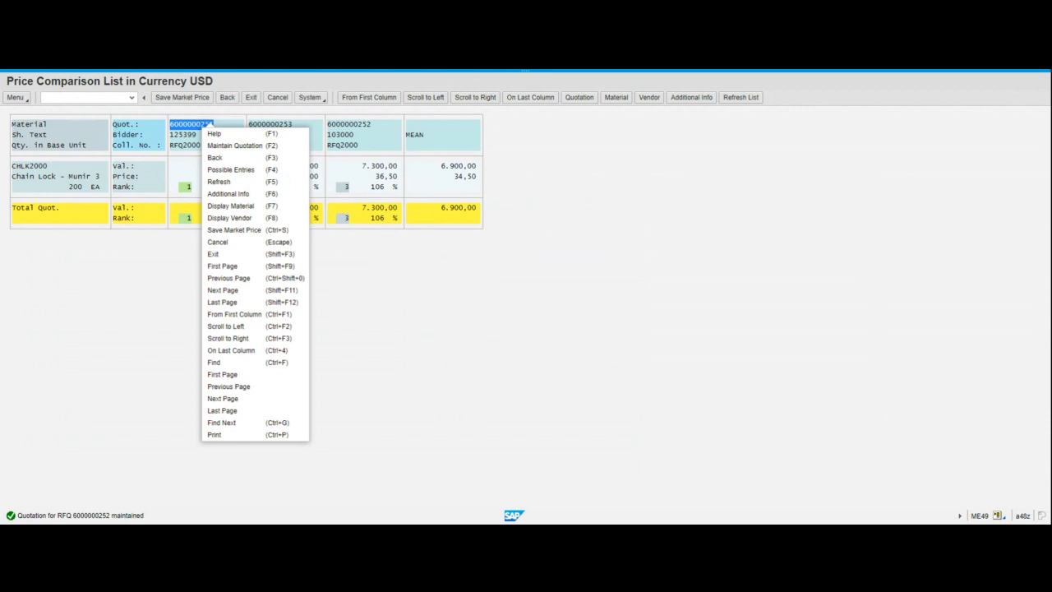
pyautogui.press('Escape')
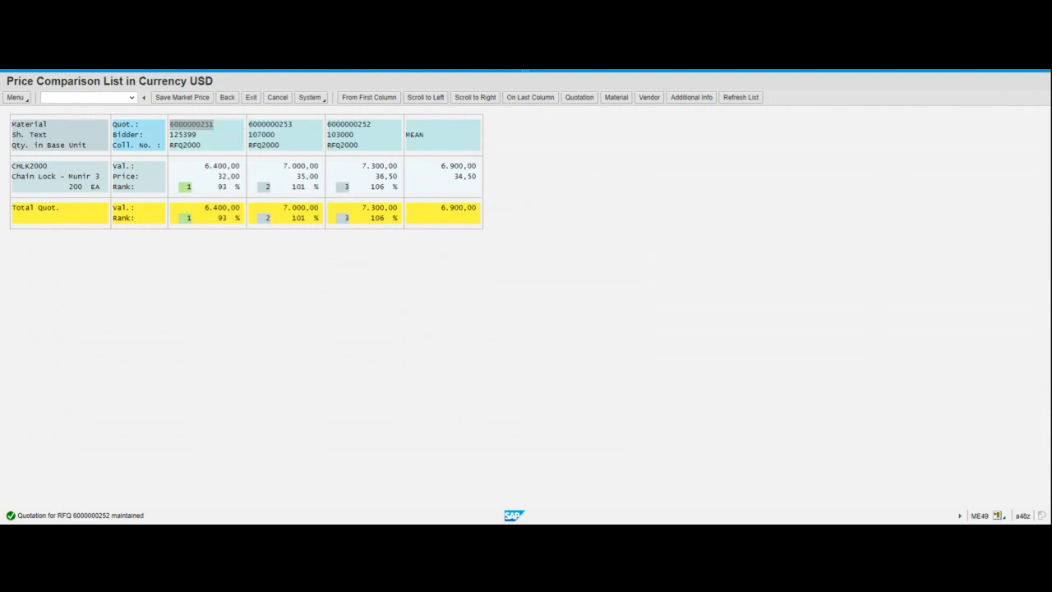
pyautogui.click(229, 97)
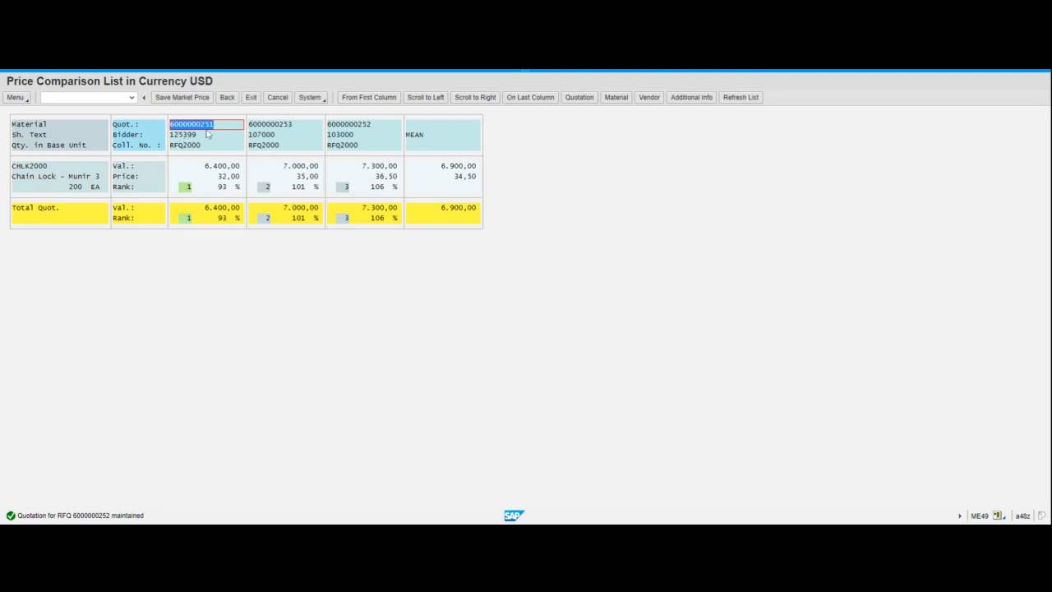
pyautogui.click(212, 125)
pyautogui.click(232, 102)
pyautogui.click(231, 101)
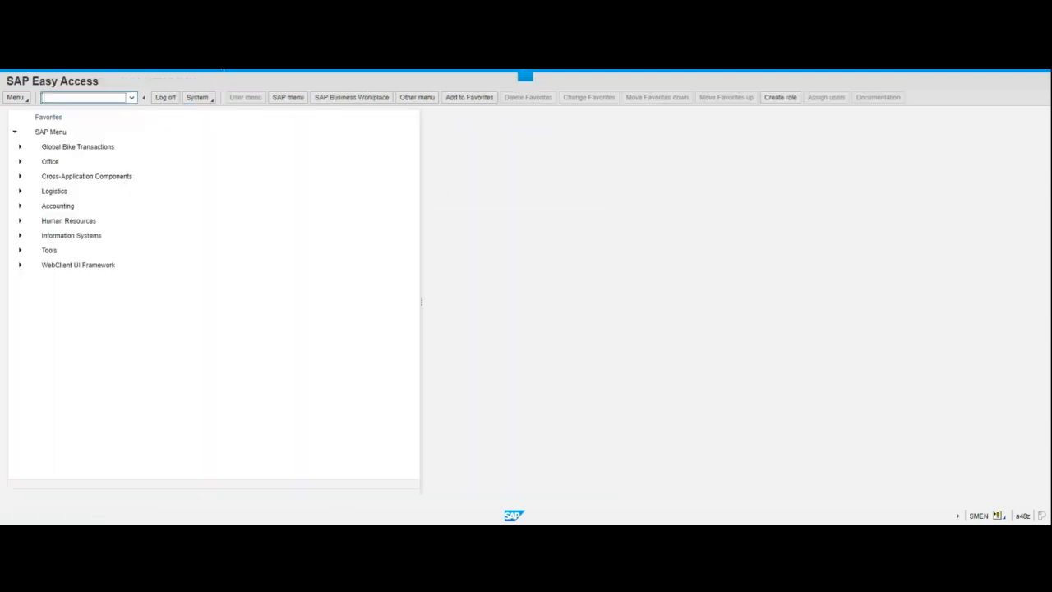